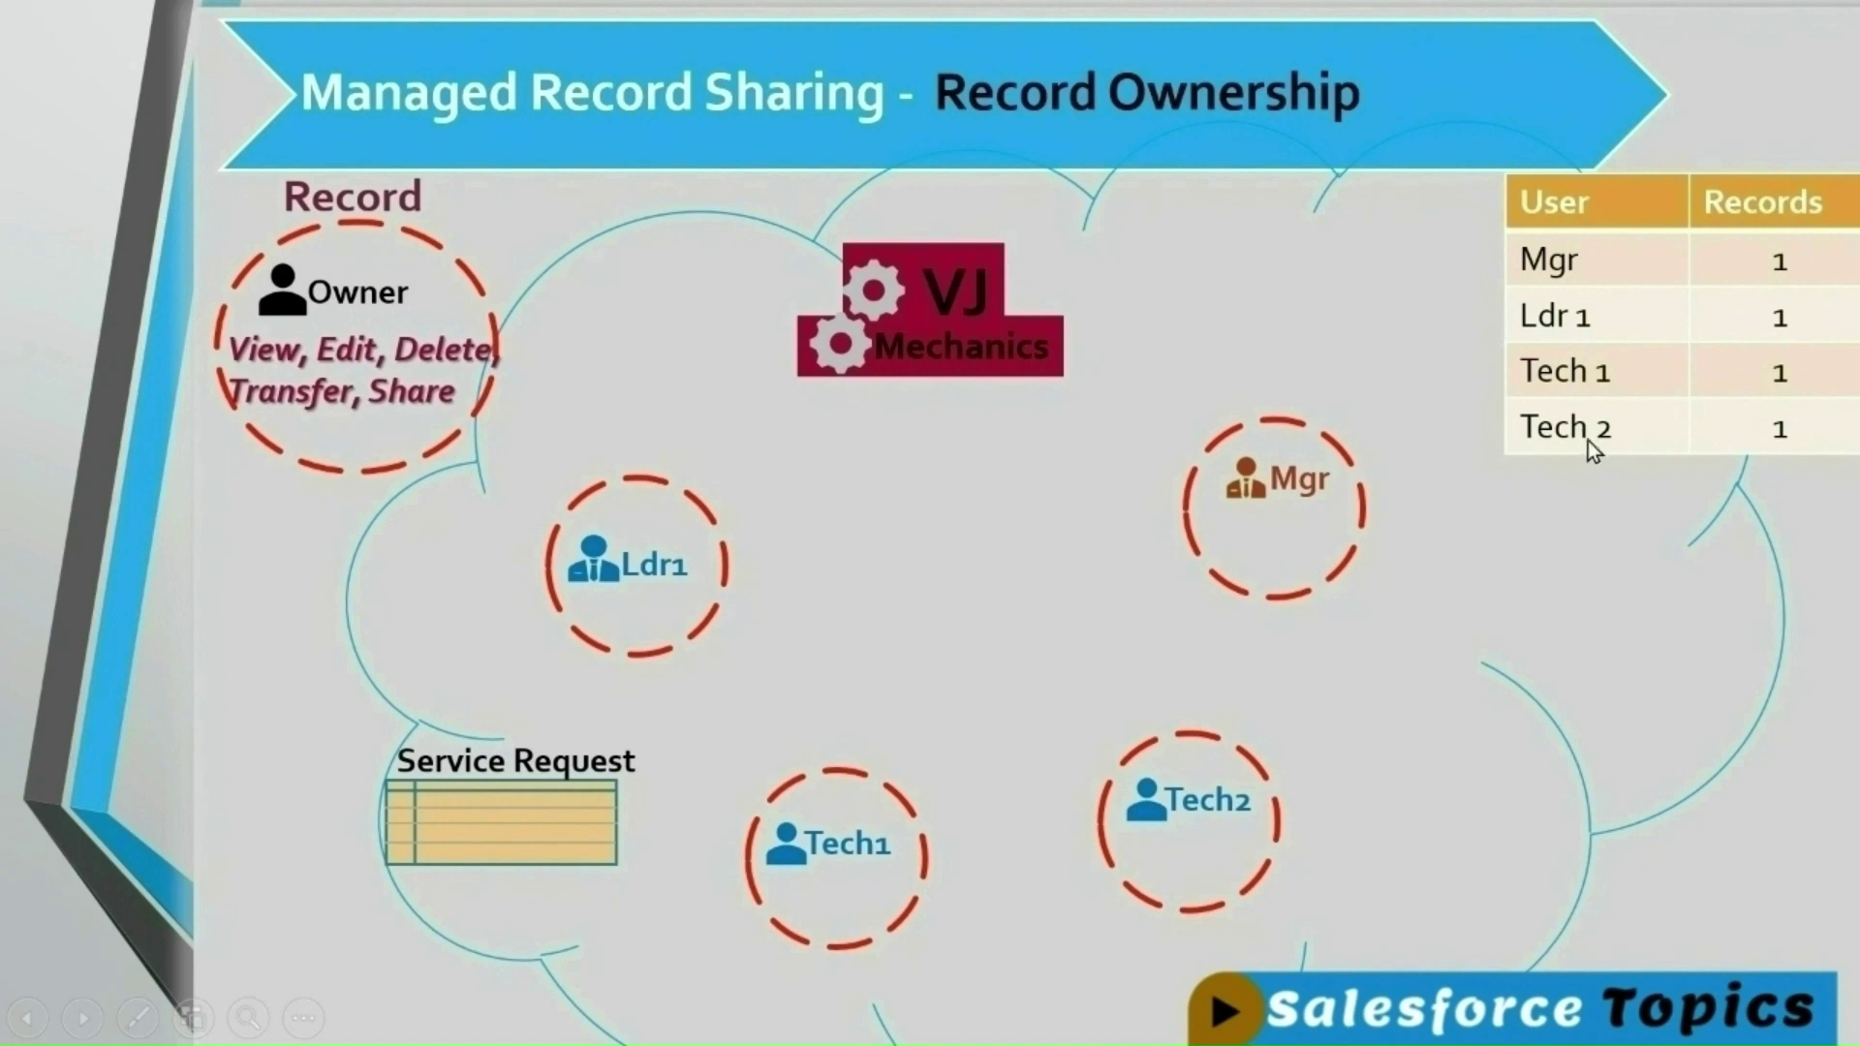
Exit the record ownership slideshow back to the Service Request Fields & Relationships page in Chrome.
{"action": "key", "text": "alt+Tab"}
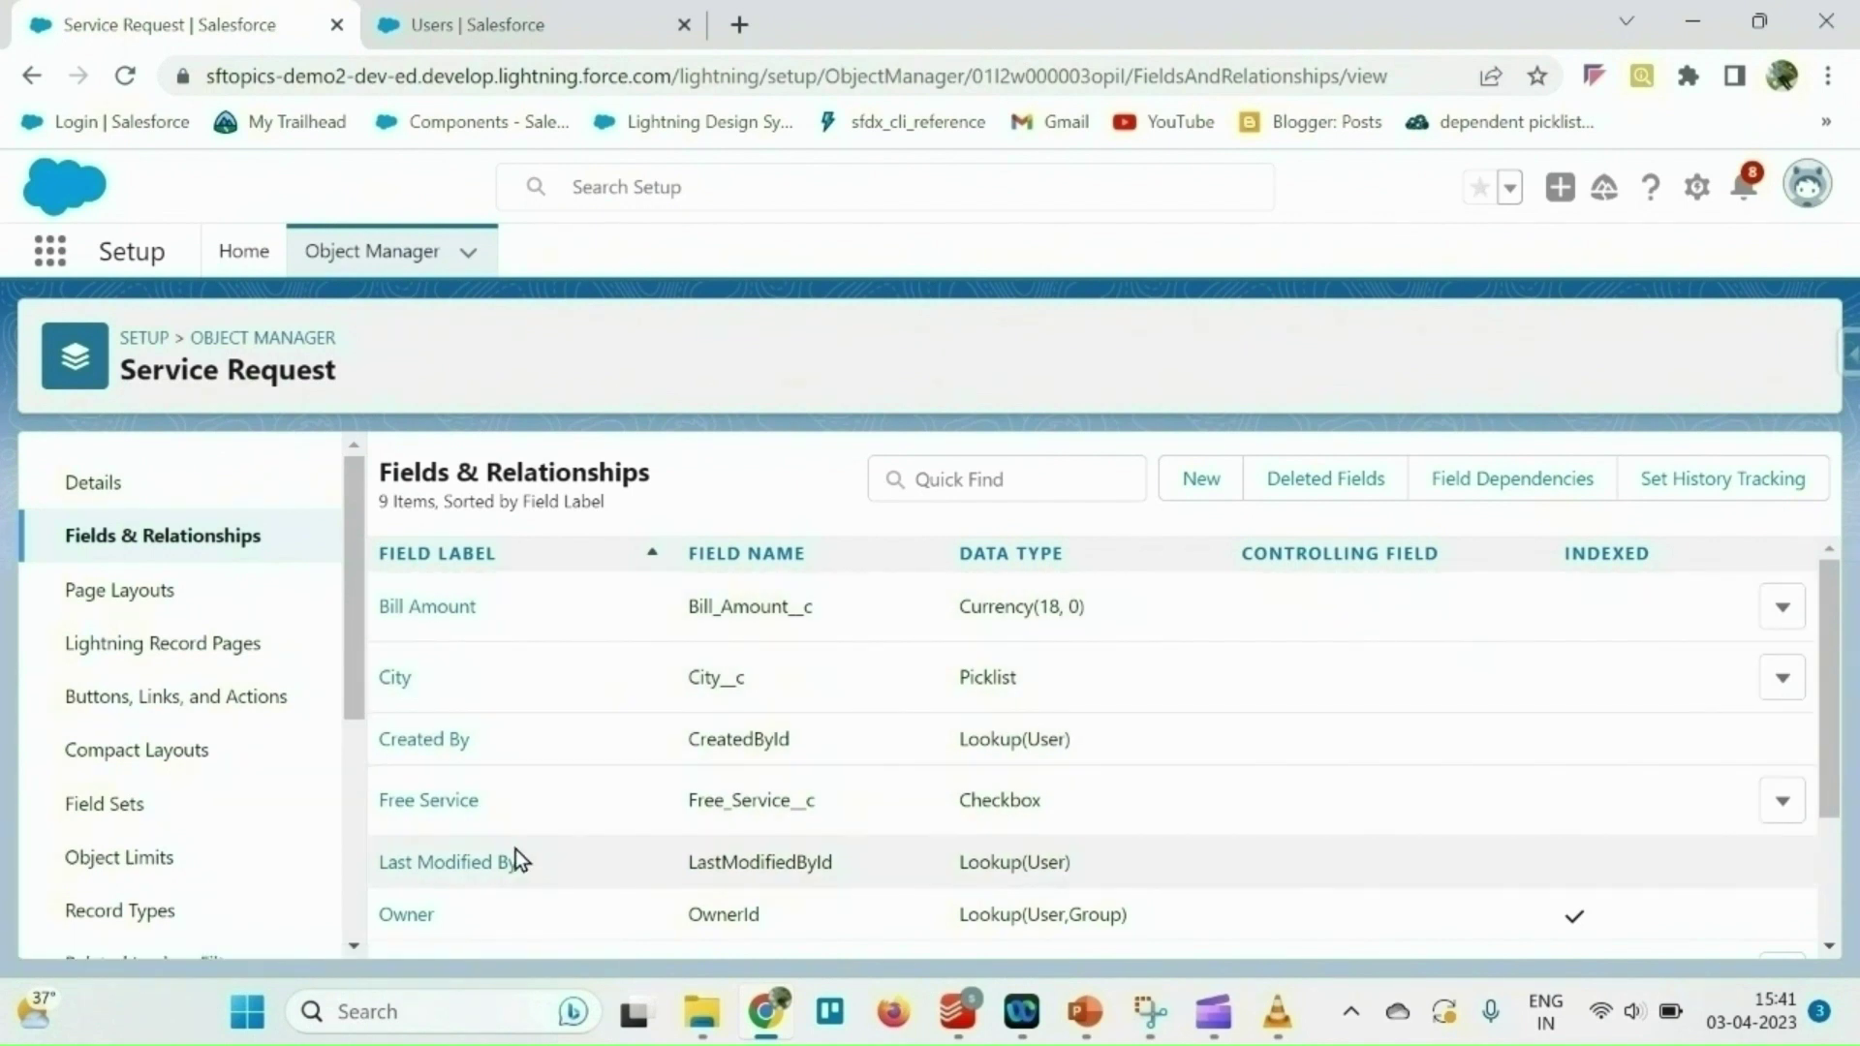
Review the Service Request fields, then switch to the All Users list showing the VJ profiles.
{"action": "scroll", "coordinate": [515, 851], "scroll_direction": "down", "scroll_amount": 2}
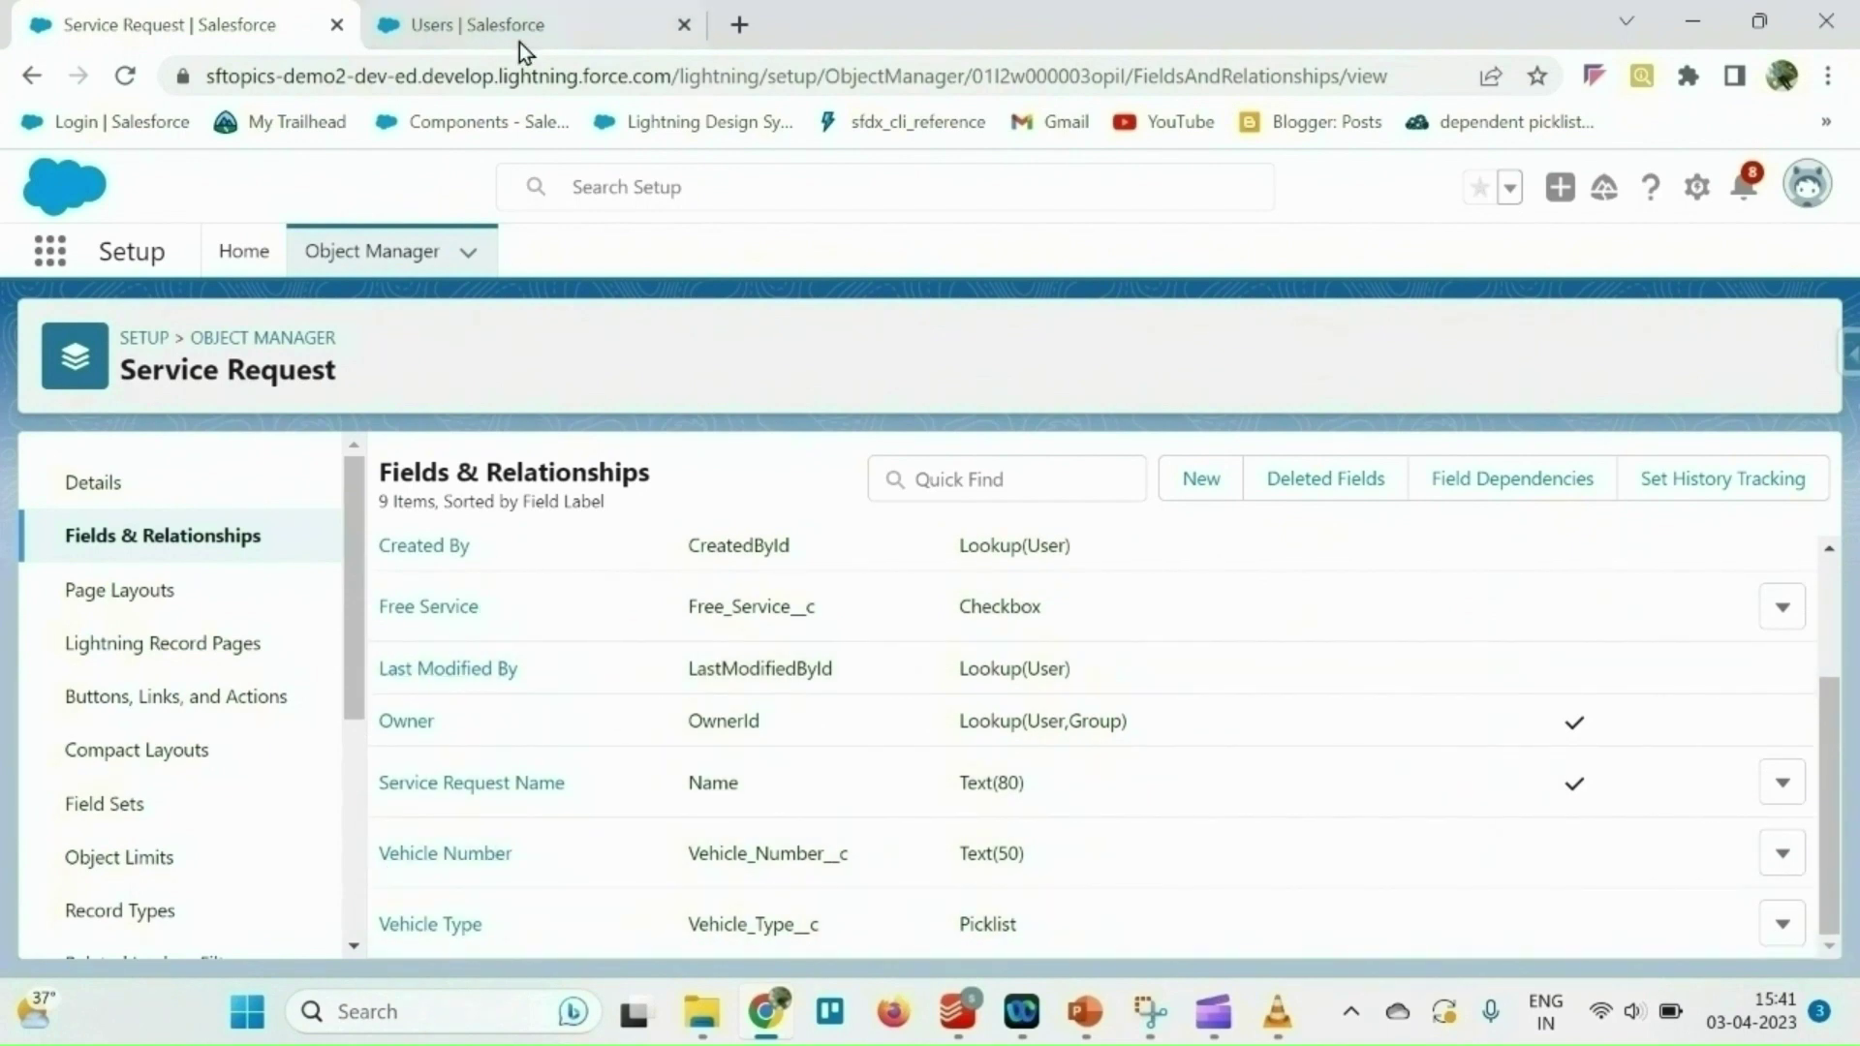
{"action": "left_click", "coordinate": [519, 32]}
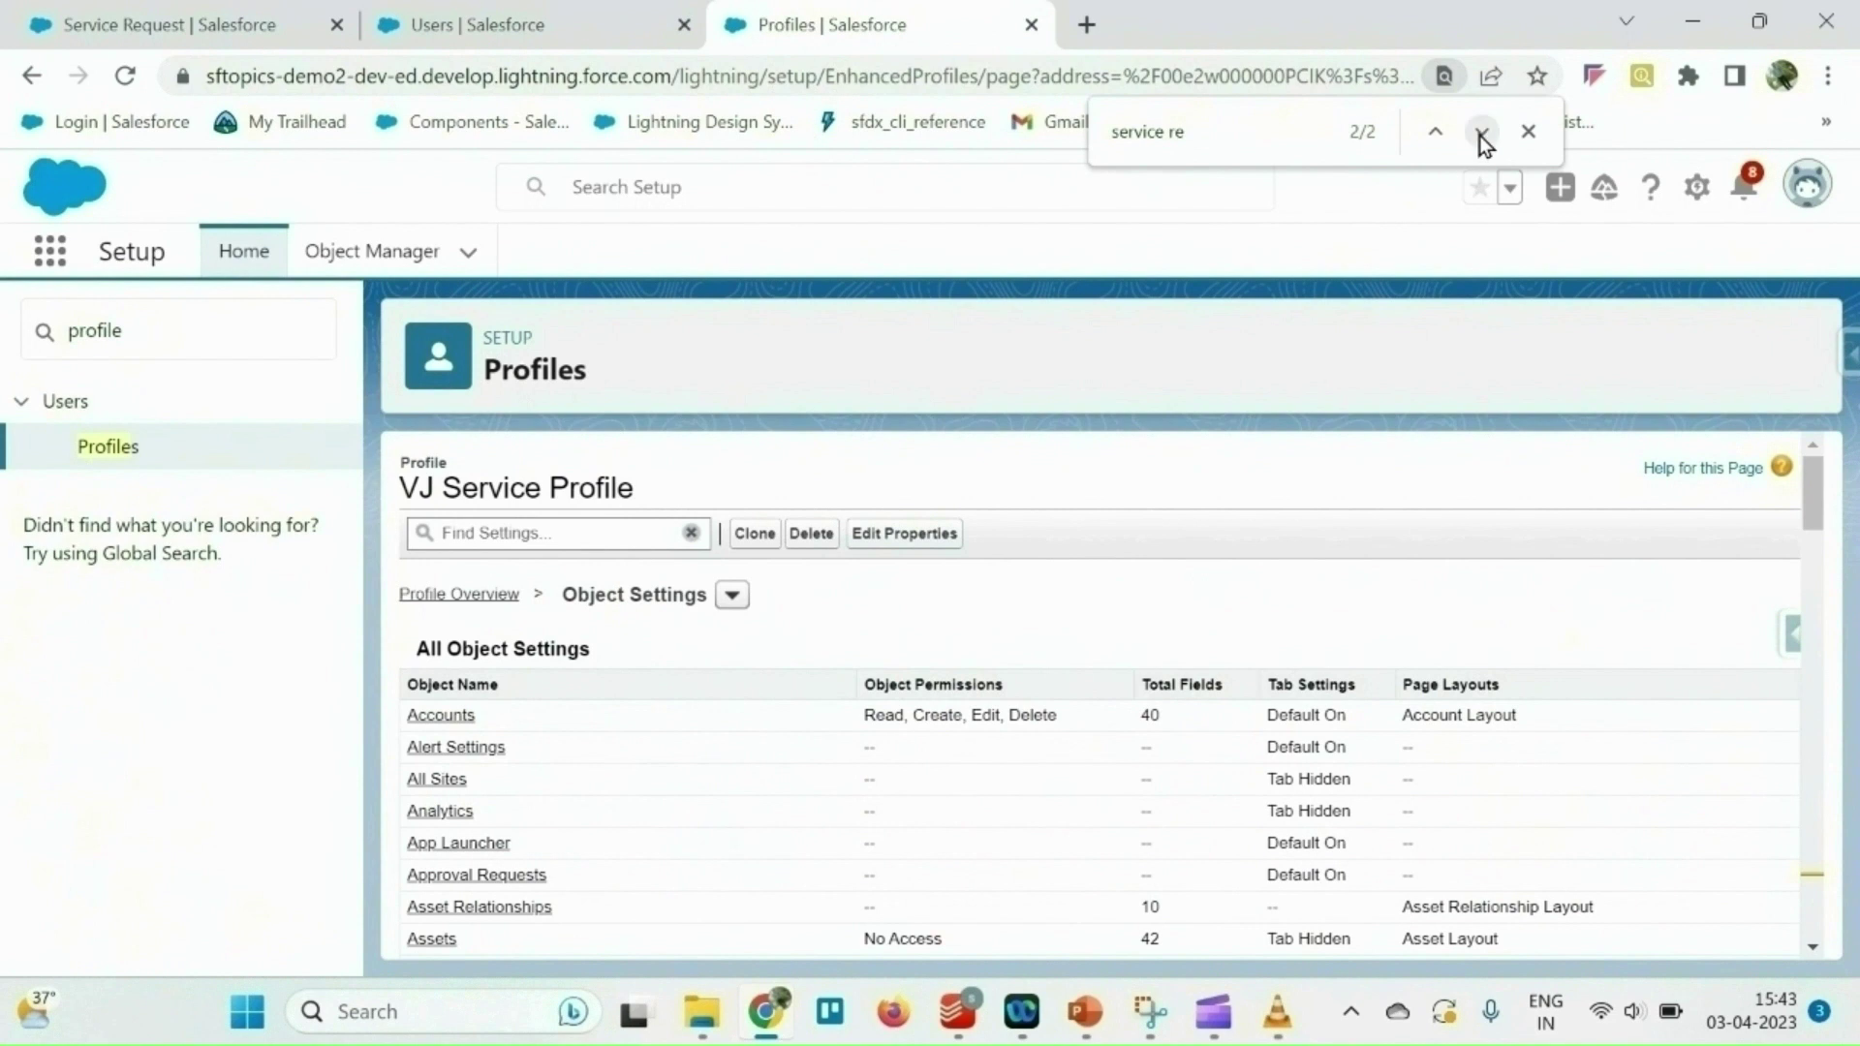
Verify Service Requests Read, Create, Edit, Delete in VJ Service and VJ Mgmt profiles, then return to All Users.
{"action": "left_click", "coordinate": [1479, 135]}
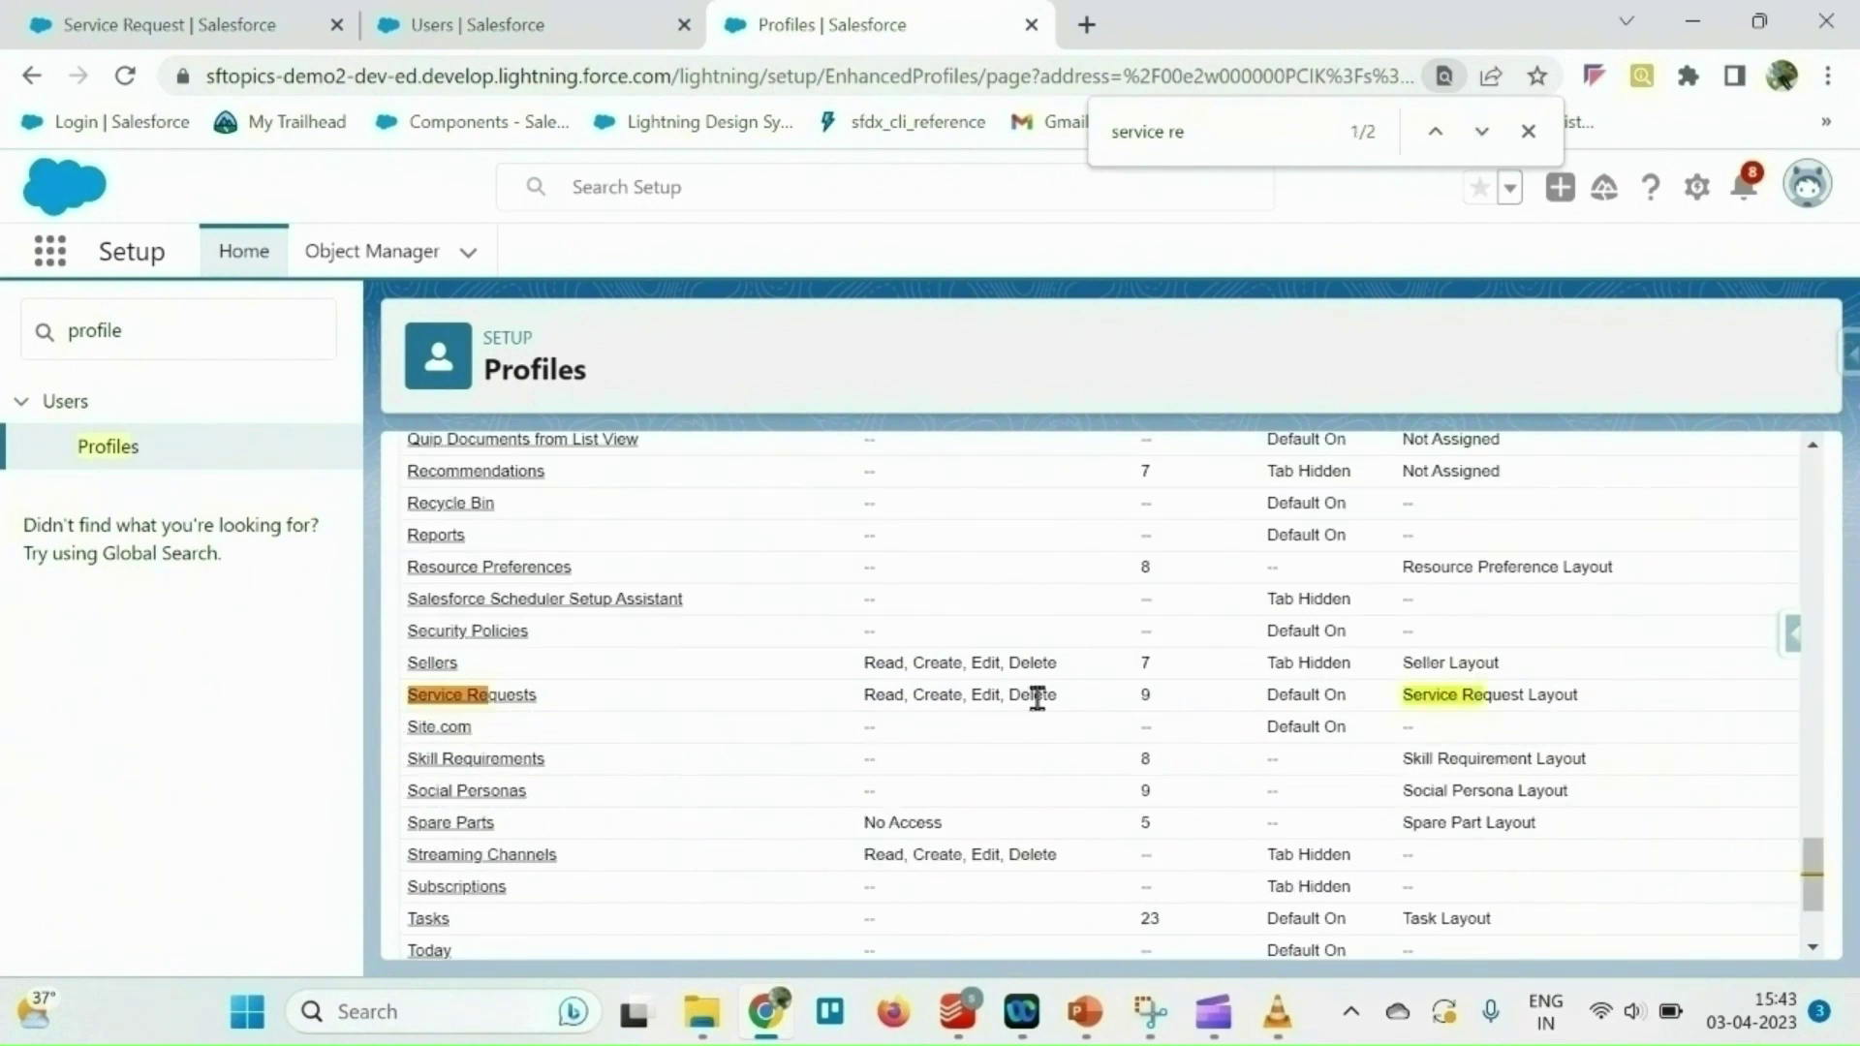
{"action": "key", "text": "alt+Left"}
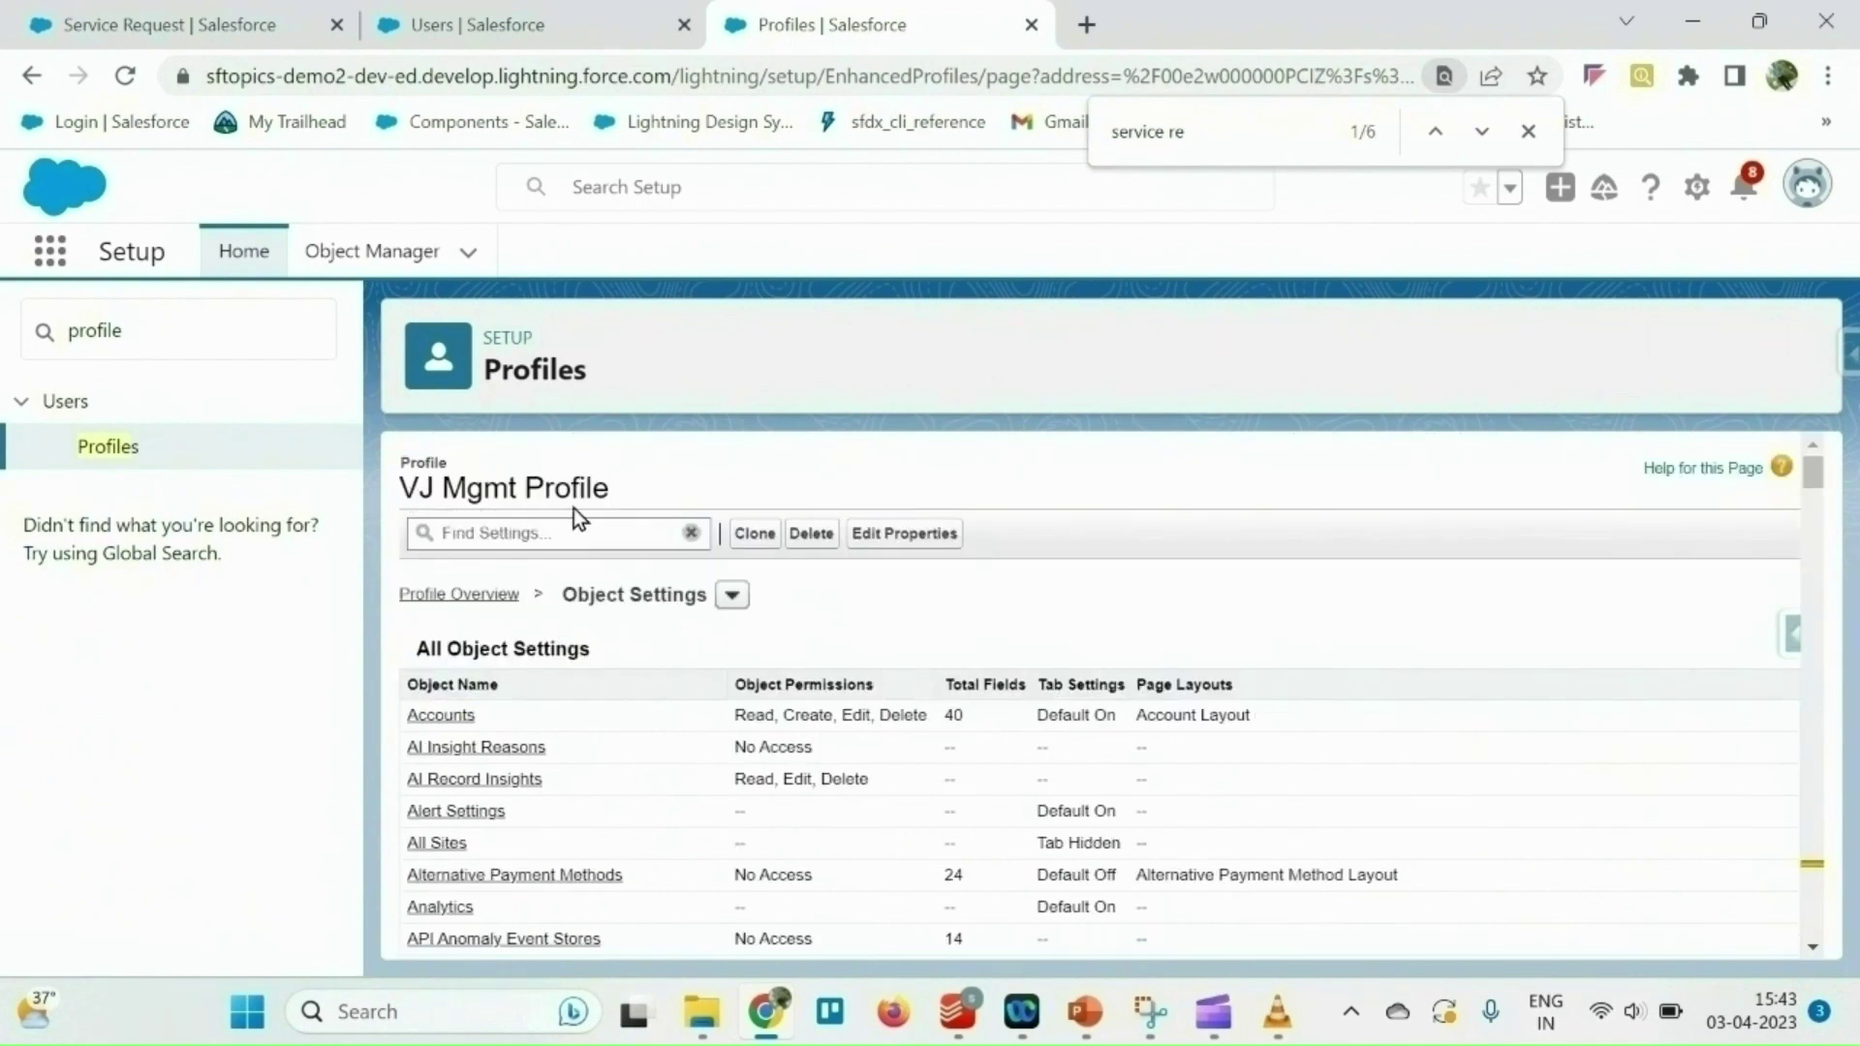
{"action": "left_click", "coordinate": [1482, 132]}
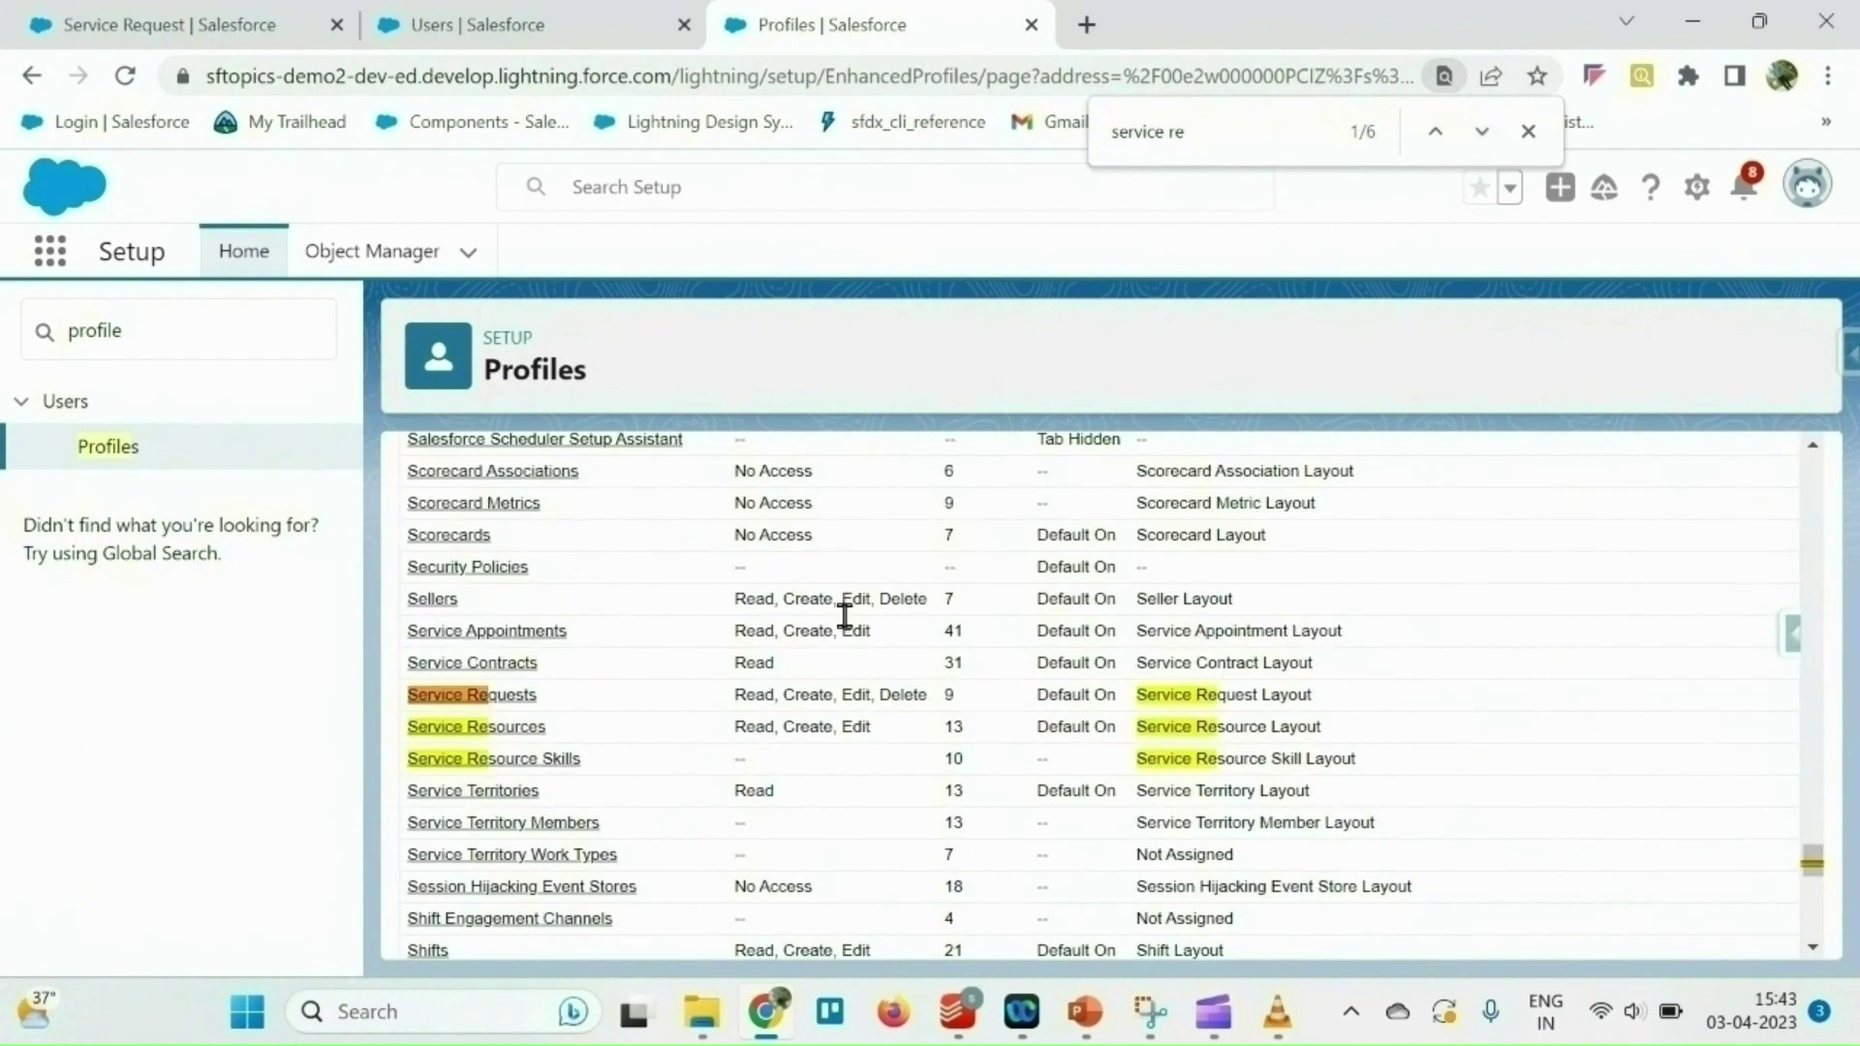
{"action": "left_click_drag", "start_coordinate": [735, 694], "coordinate": [920, 695]}
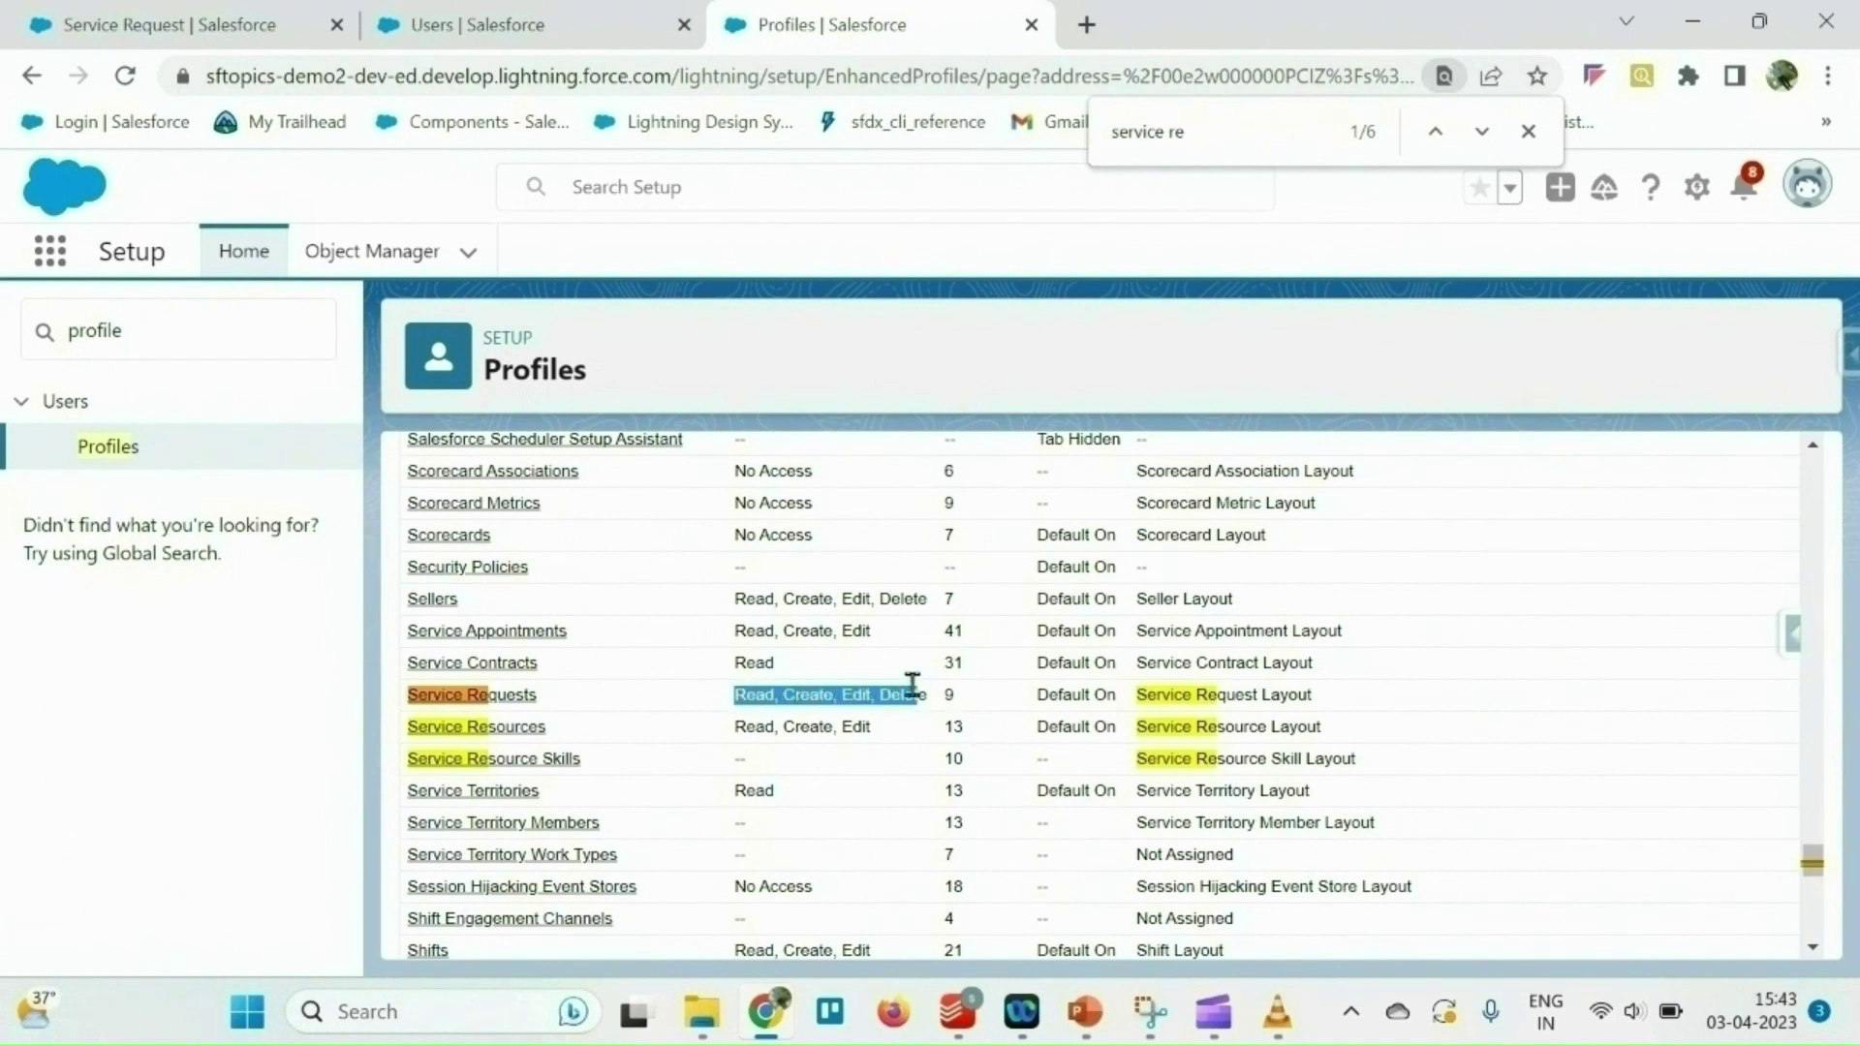
{"action": "scroll", "coordinate": [904, 653], "scroll_direction": "down", "scroll_amount": 2}
{"action": "scroll", "coordinate": [904, 652], "scroll_direction": "up", "scroll_amount": 15}
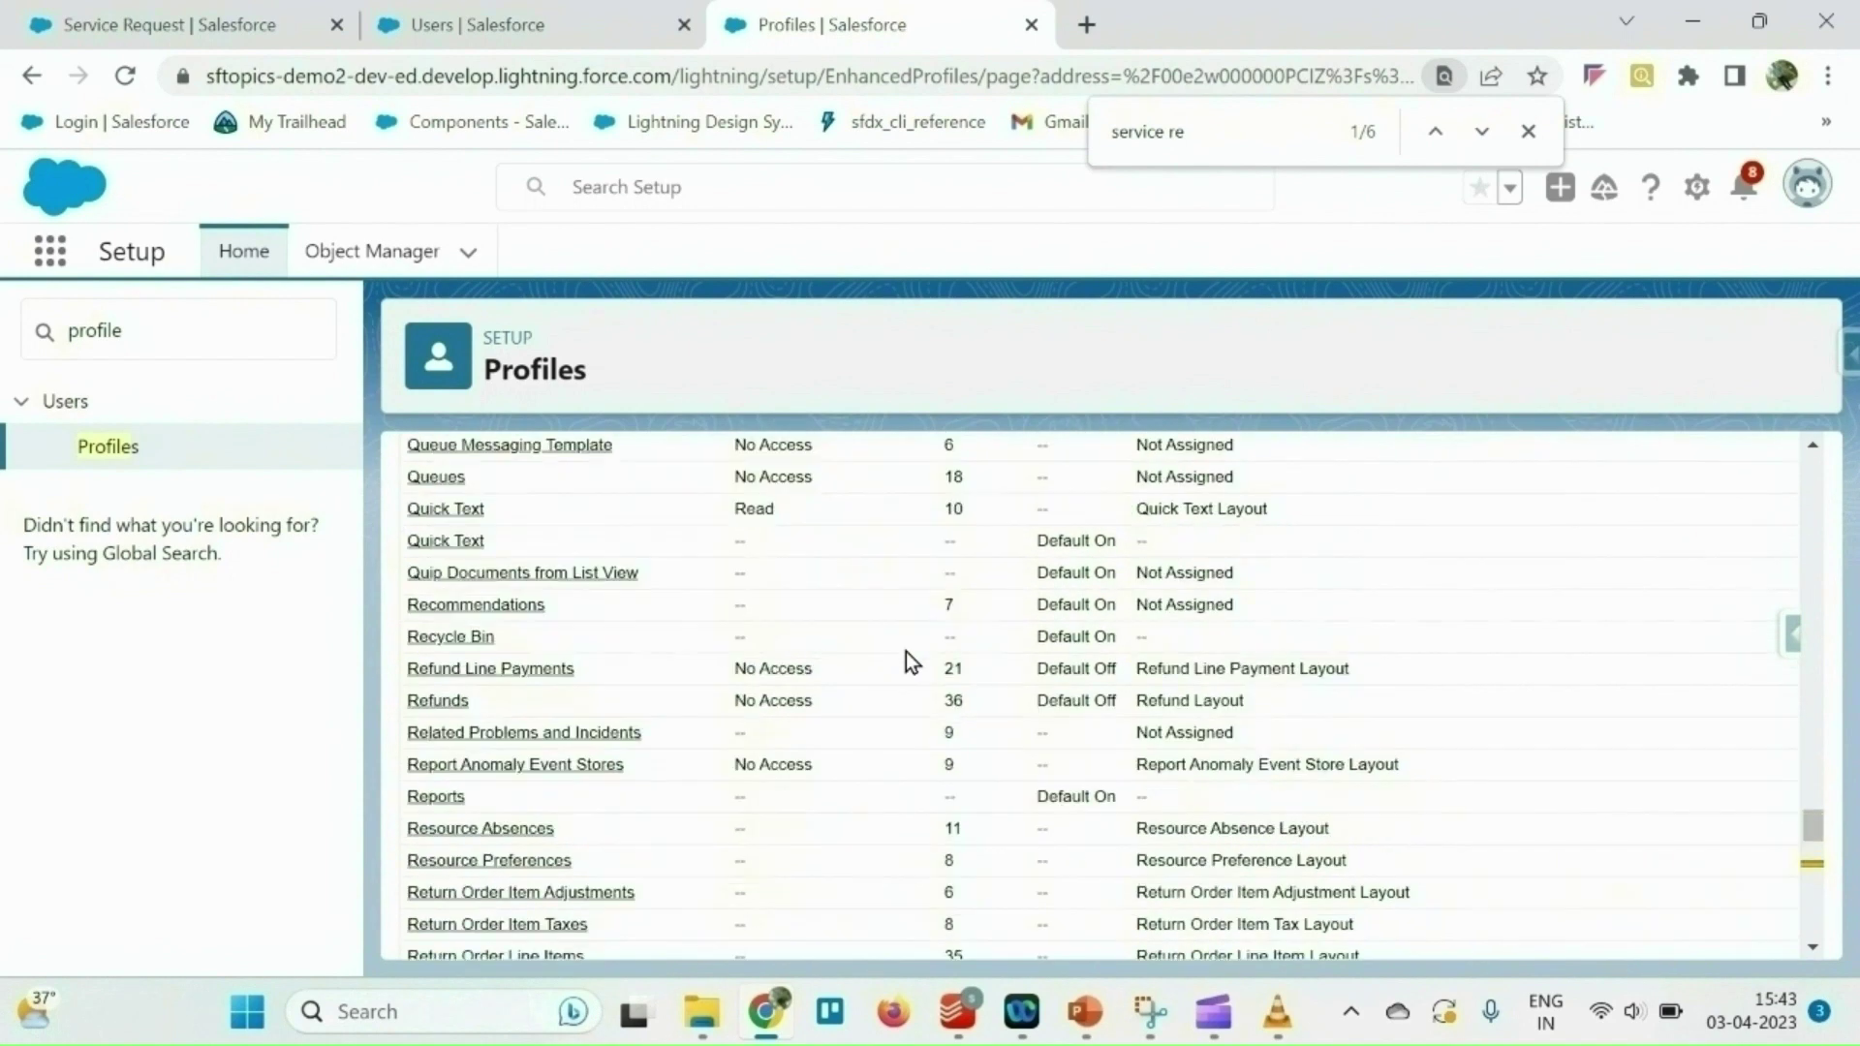
{"action": "left_click", "coordinate": [451, 27]}
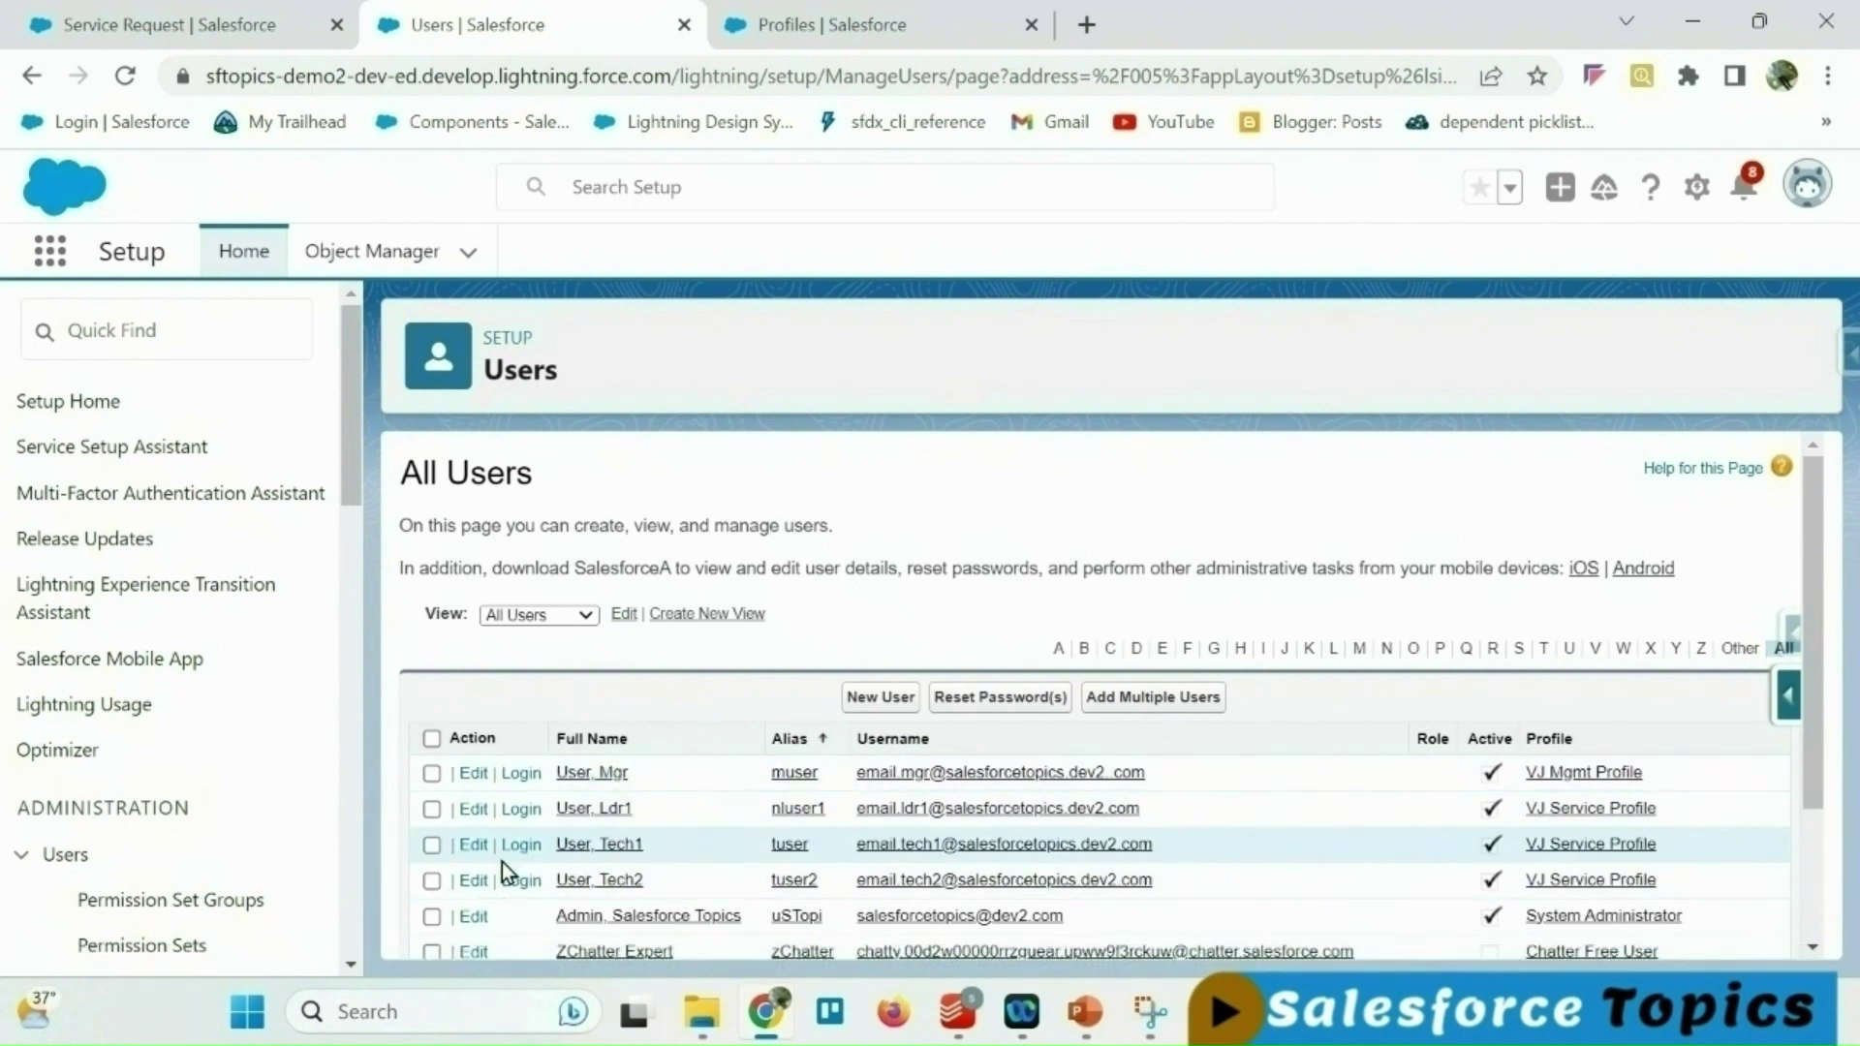
Log in as Tech1 User and close the old Users, setup and Profiles tabs.
{"action": "left_click", "coordinate": [521, 844]}
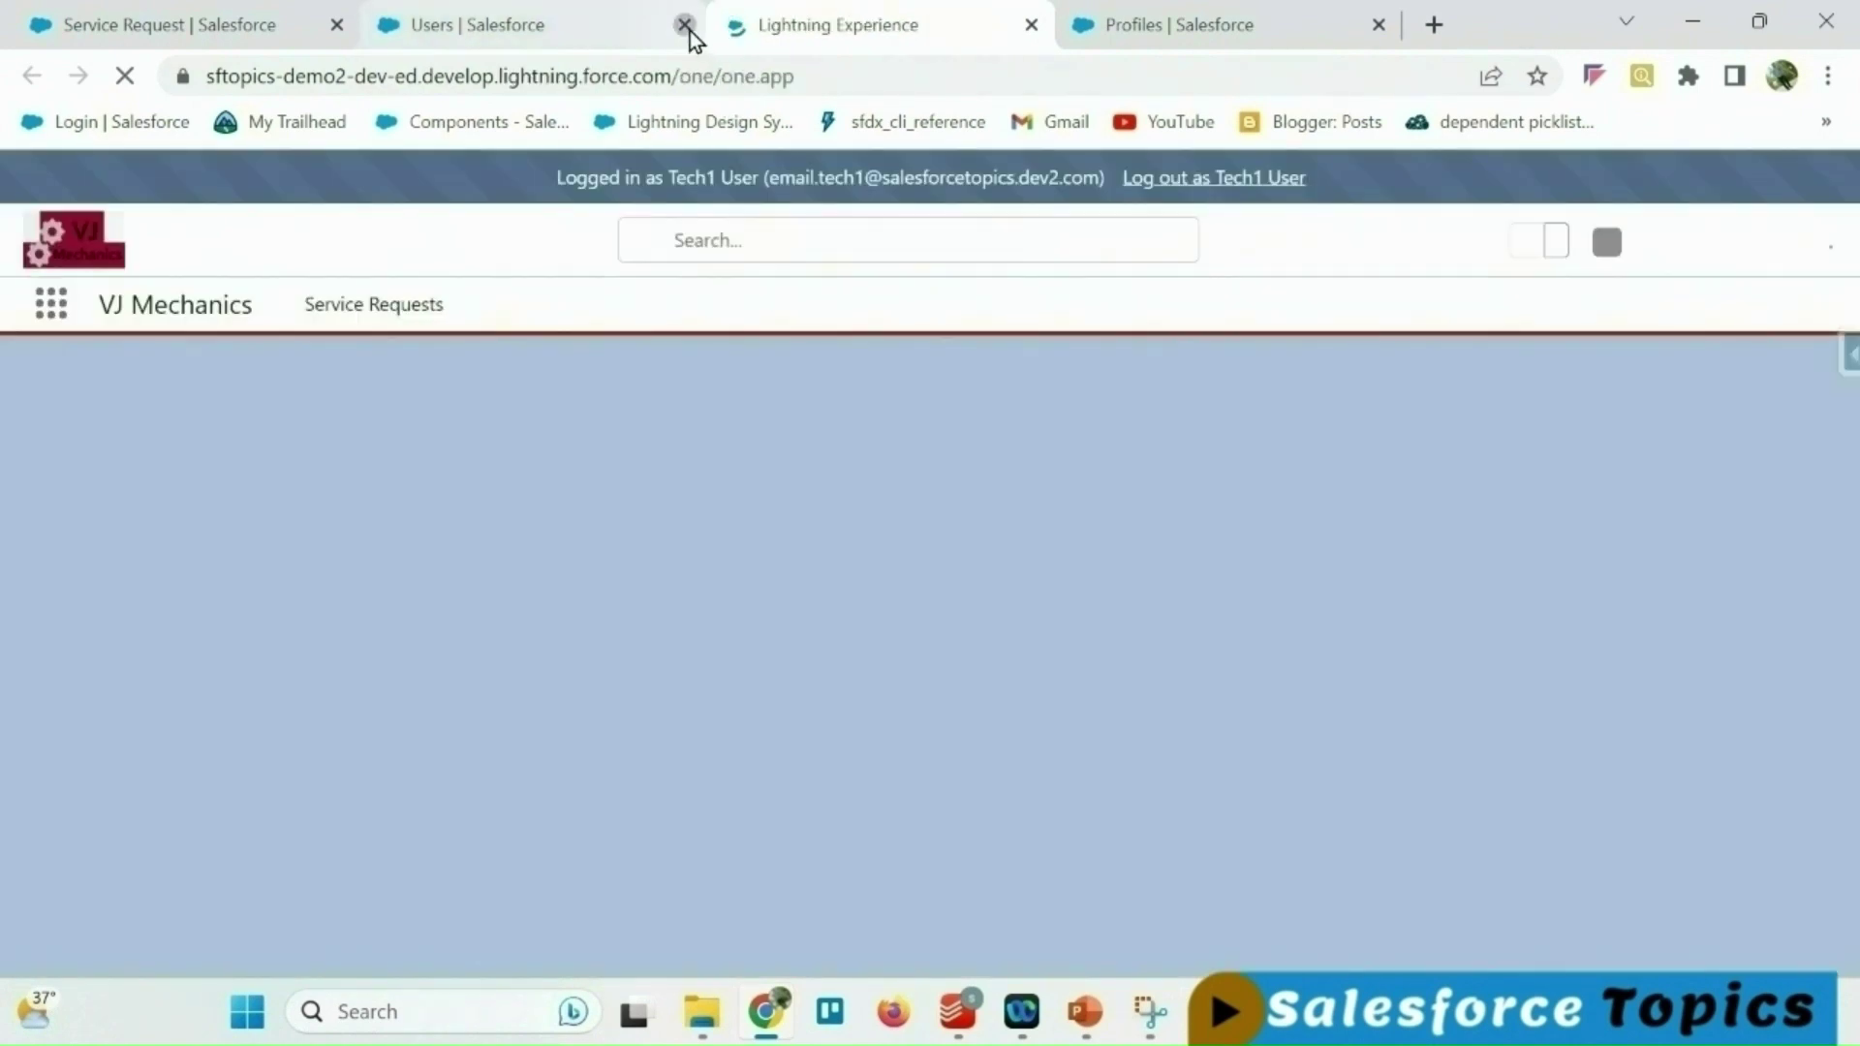
{"action": "left_click", "coordinate": [686, 26]}
{"action": "left_click", "coordinate": [338, 24]}
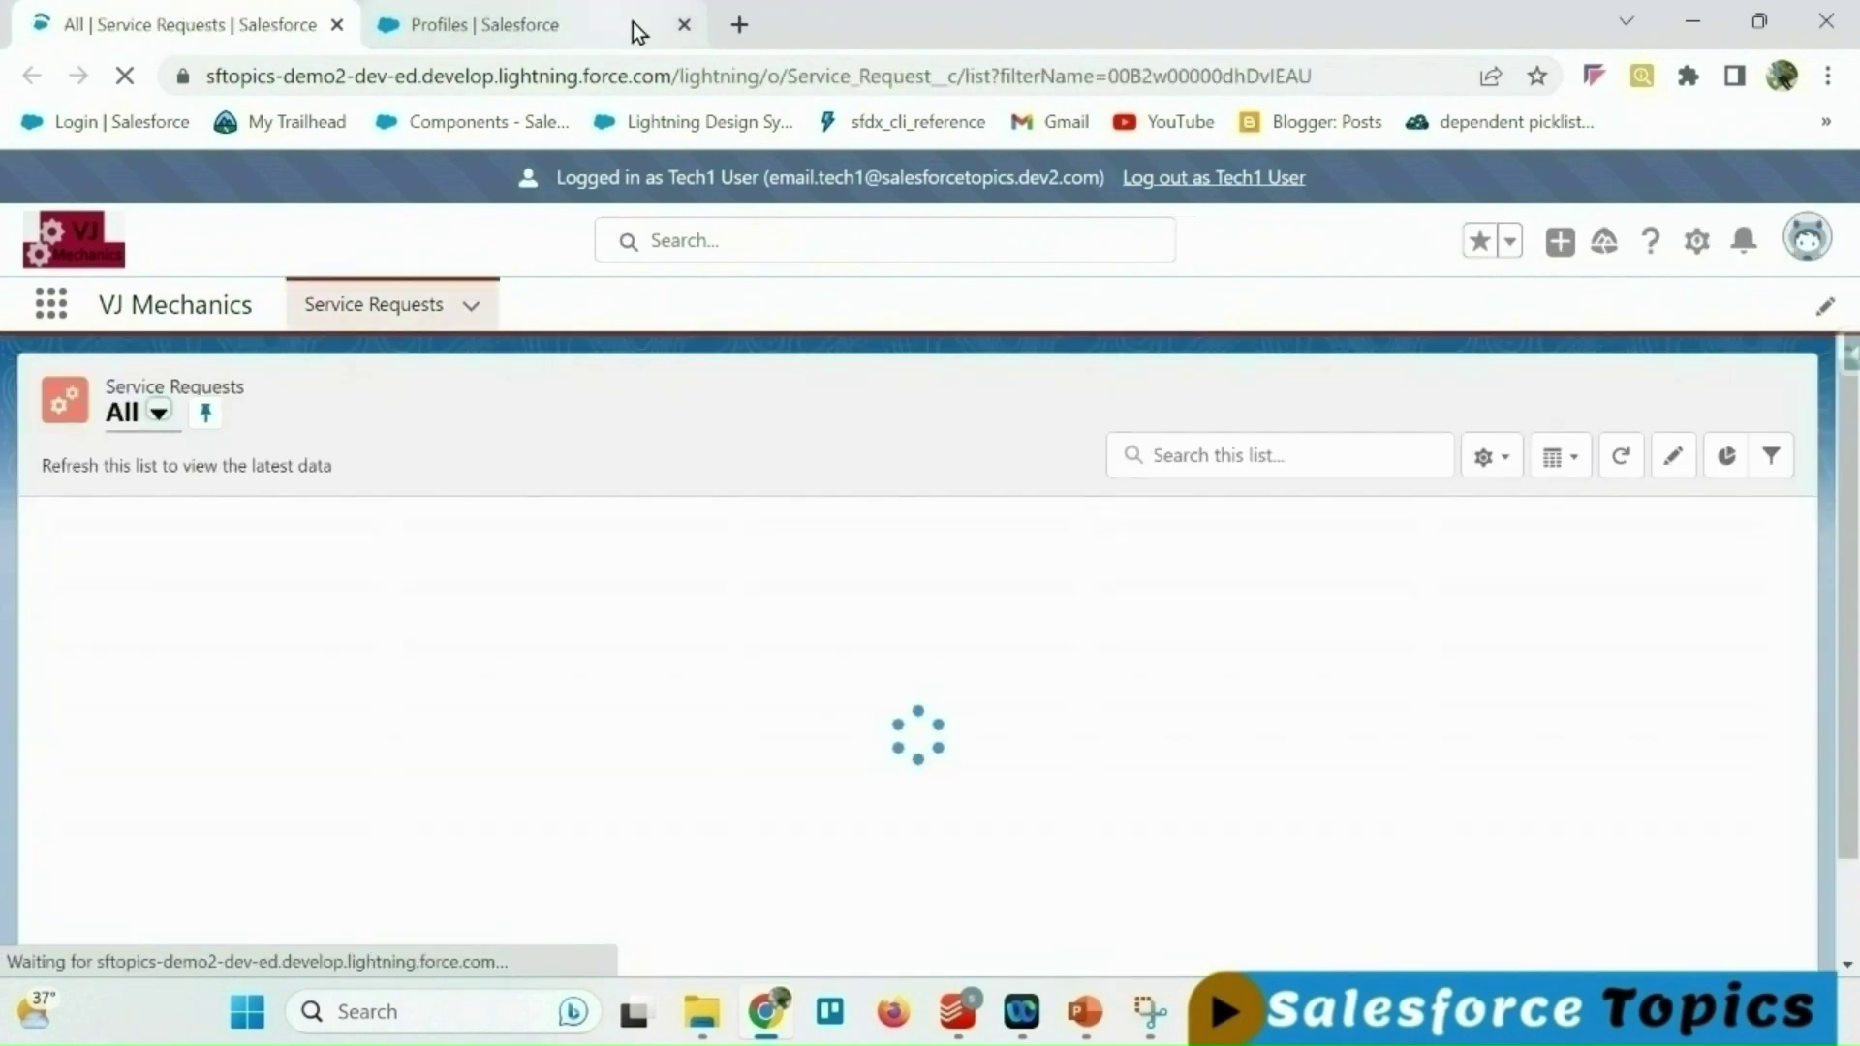
{"action": "left_click", "coordinate": [684, 24]}
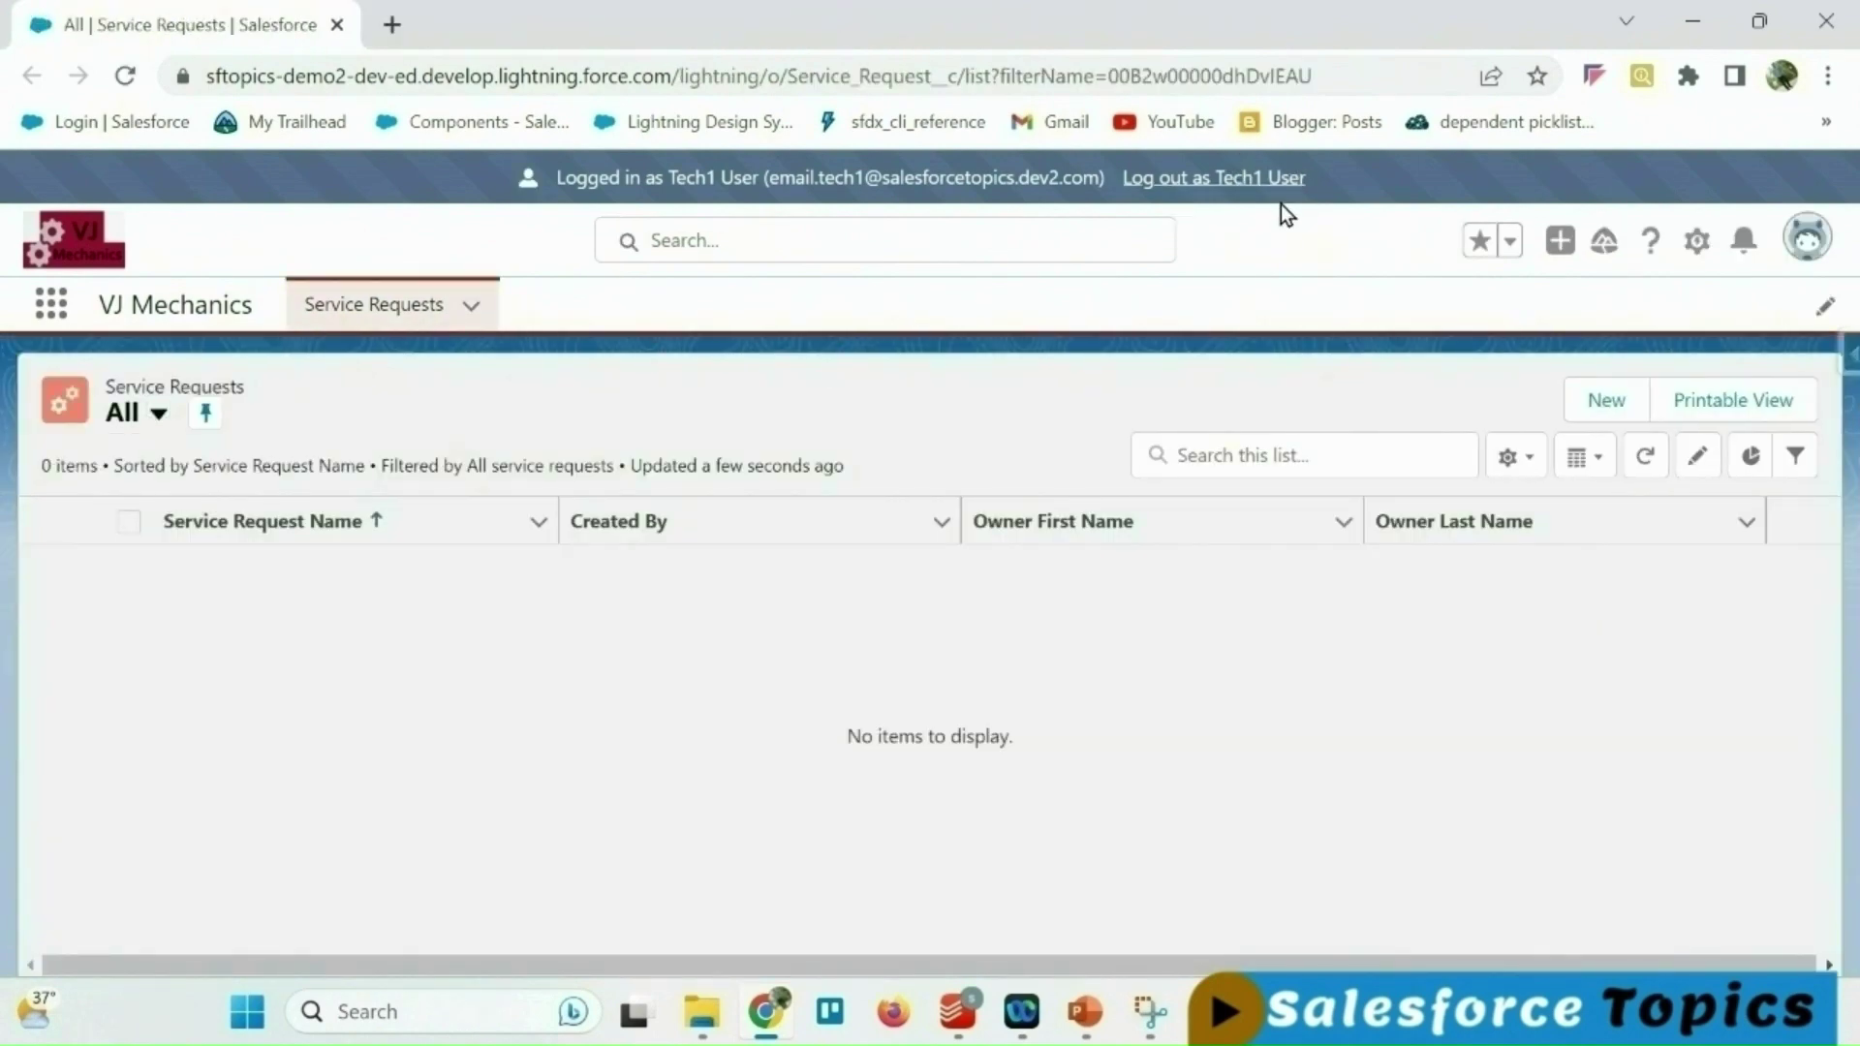
Create and save a new Service Request named 'SR Created by Tech1'.
{"action": "left_click", "coordinate": [1603, 399]}
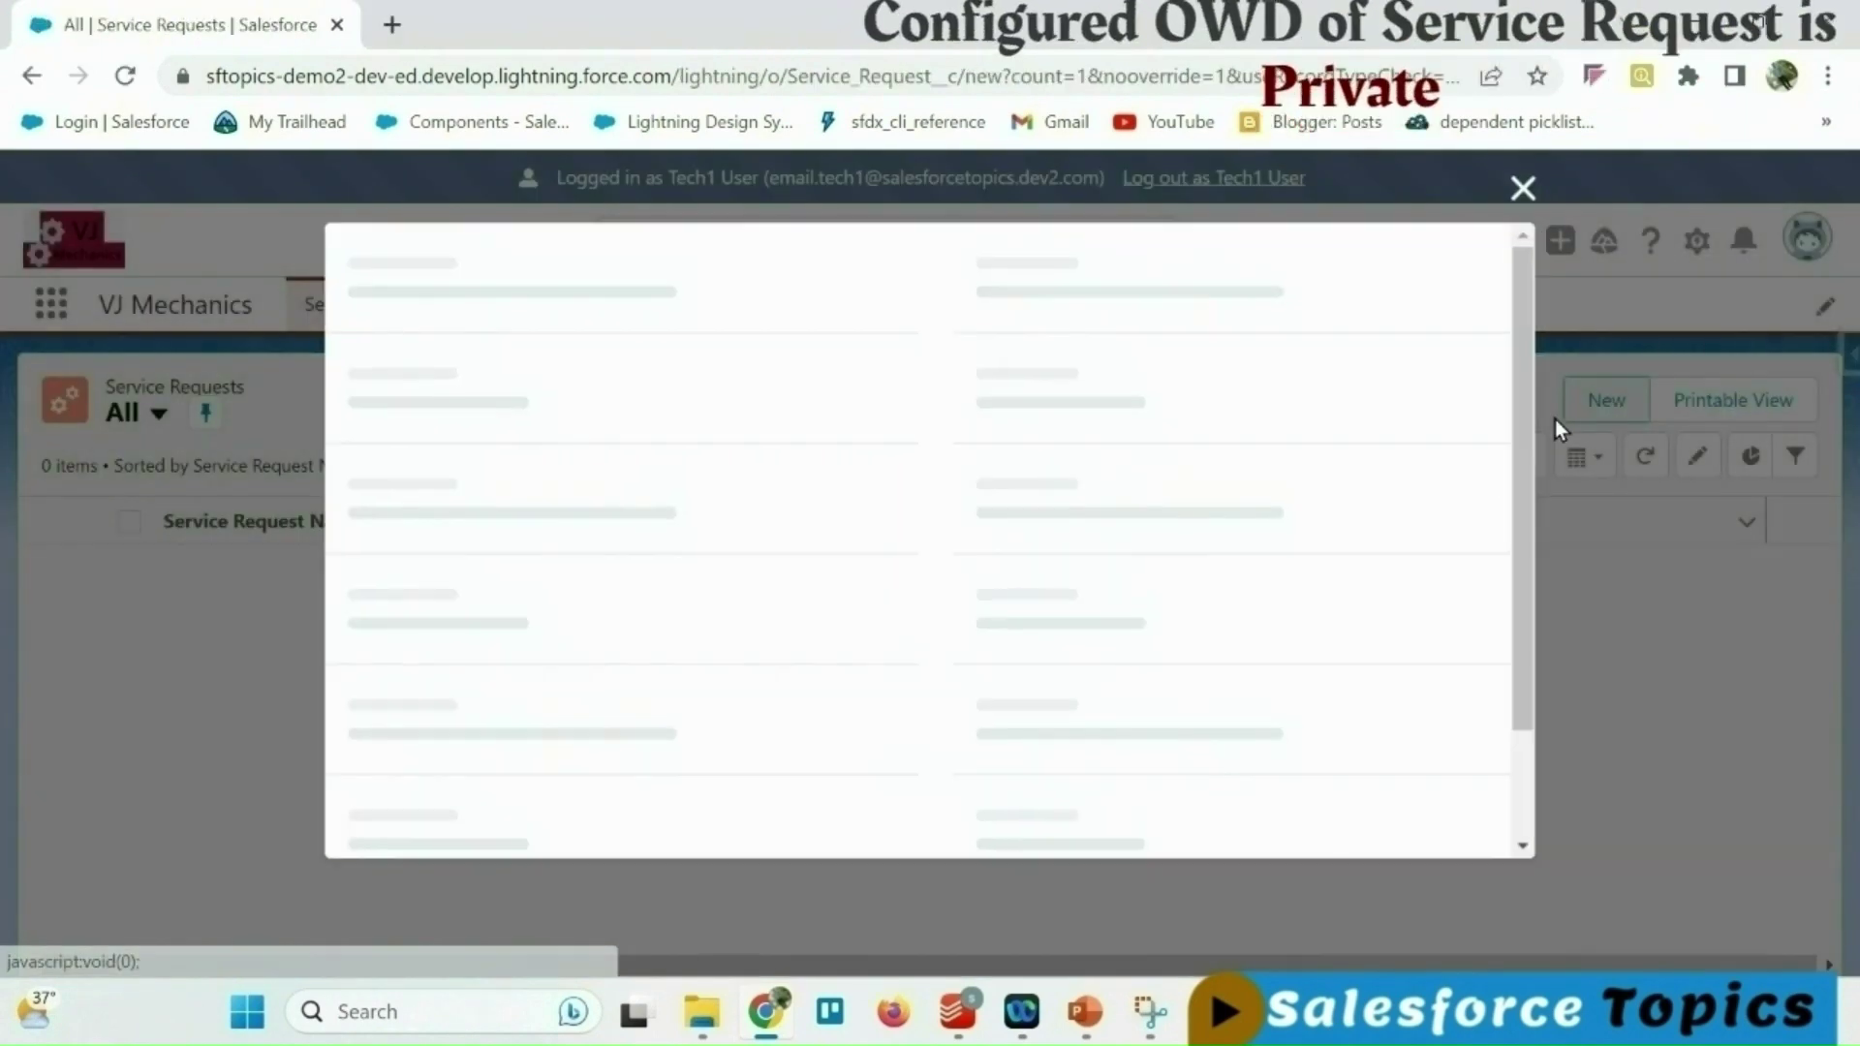
{"action": "left_click", "coordinate": [525, 441]}
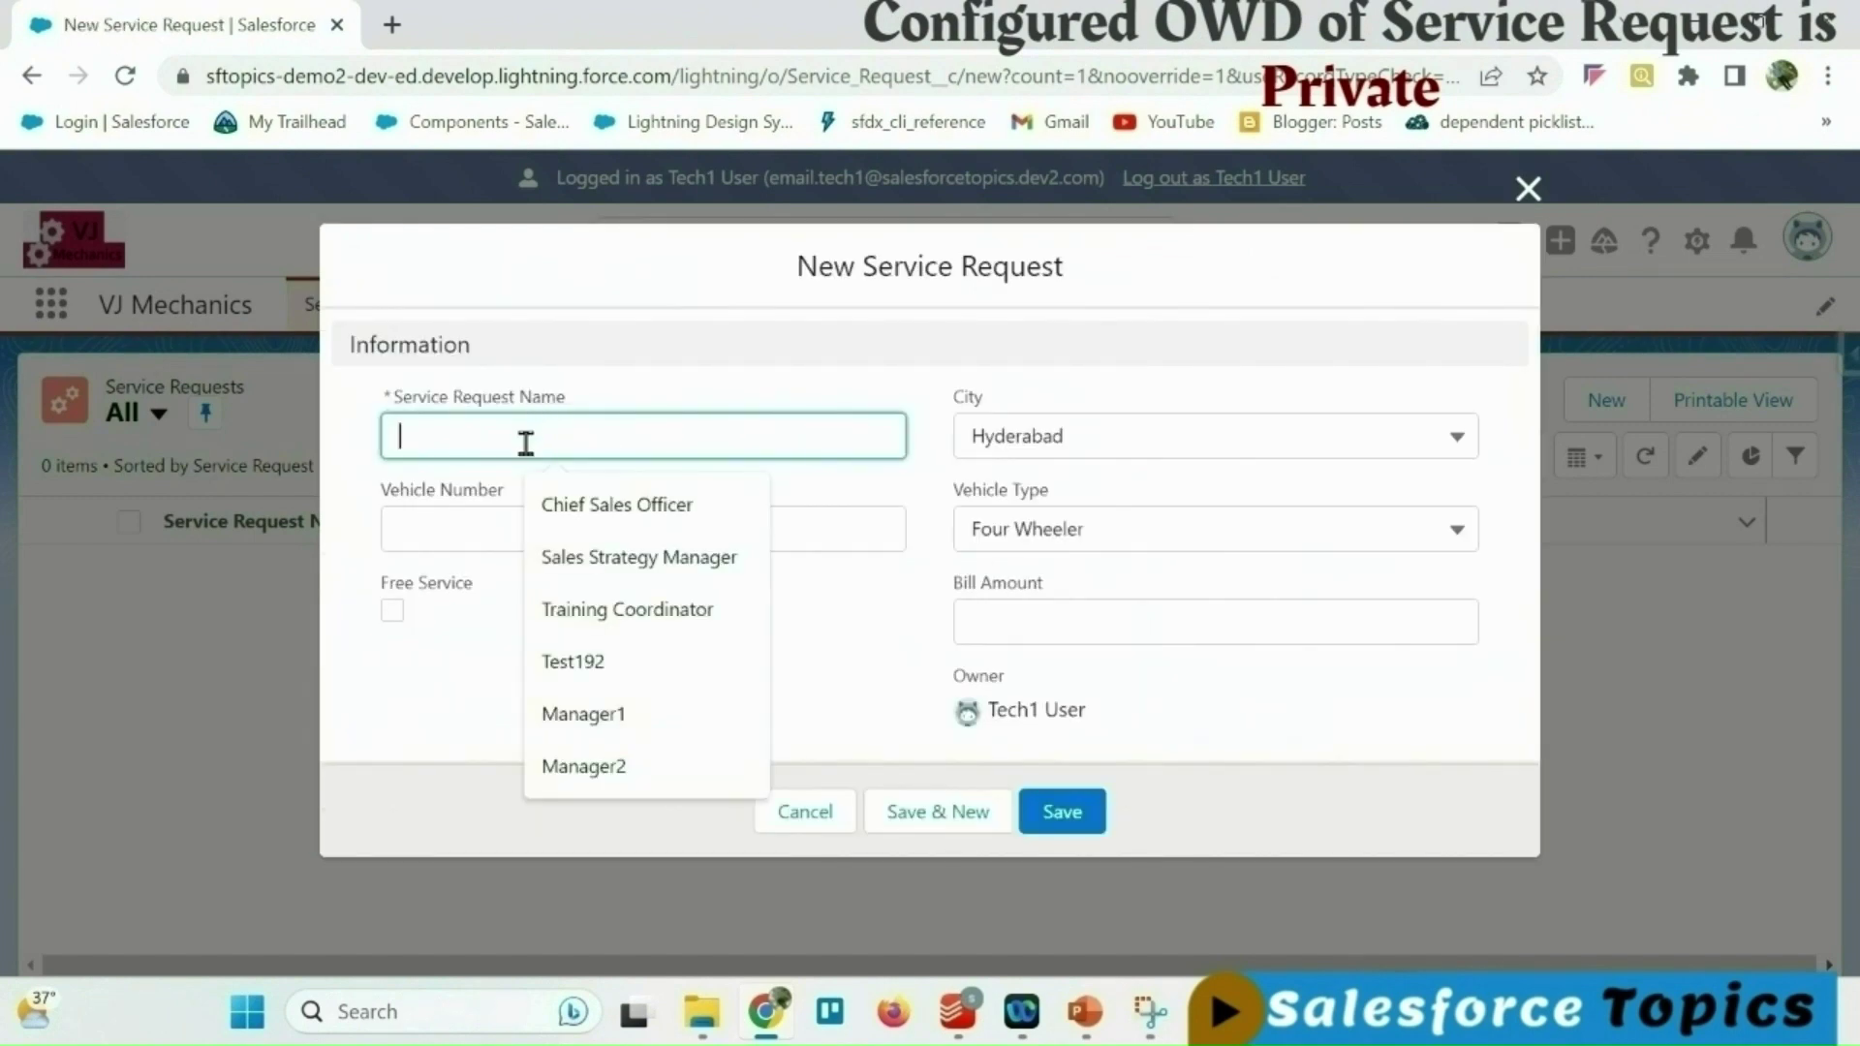
{"action": "type", "text": "SR Created by Tech1"}
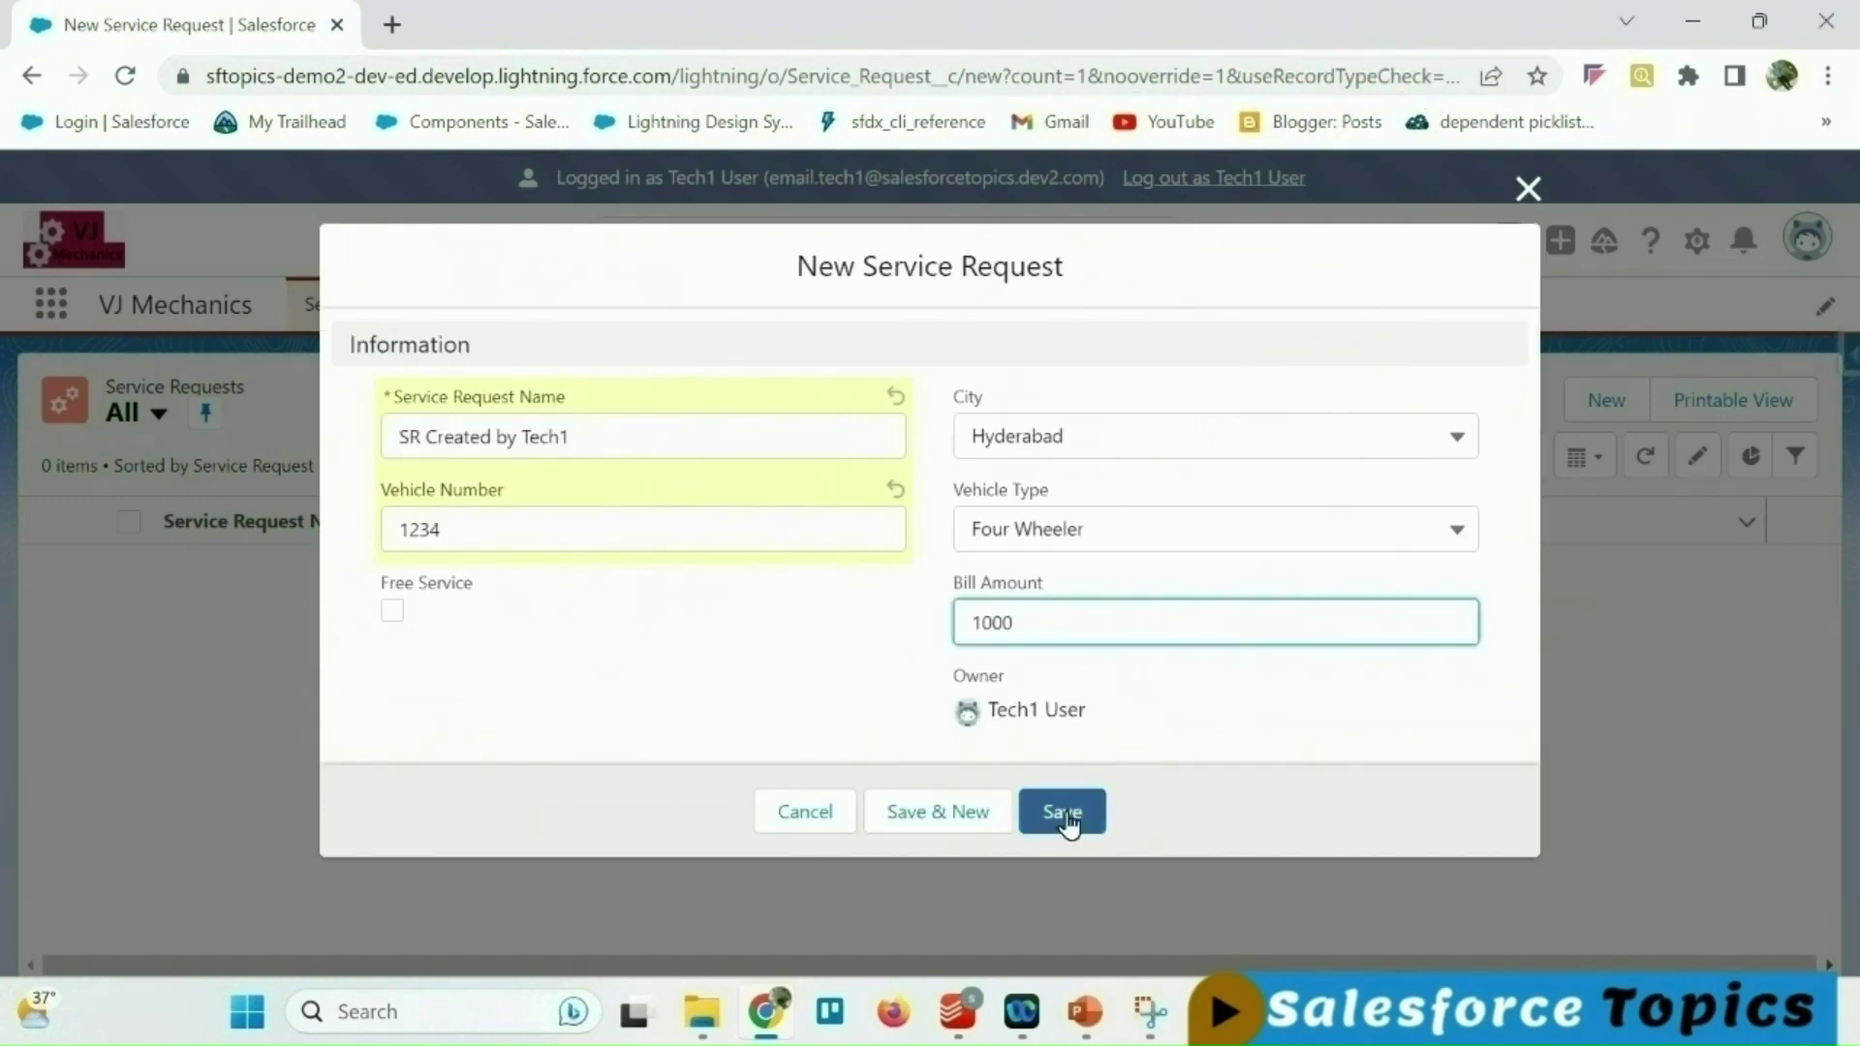
{"action": "left_click", "coordinate": [1067, 816]}
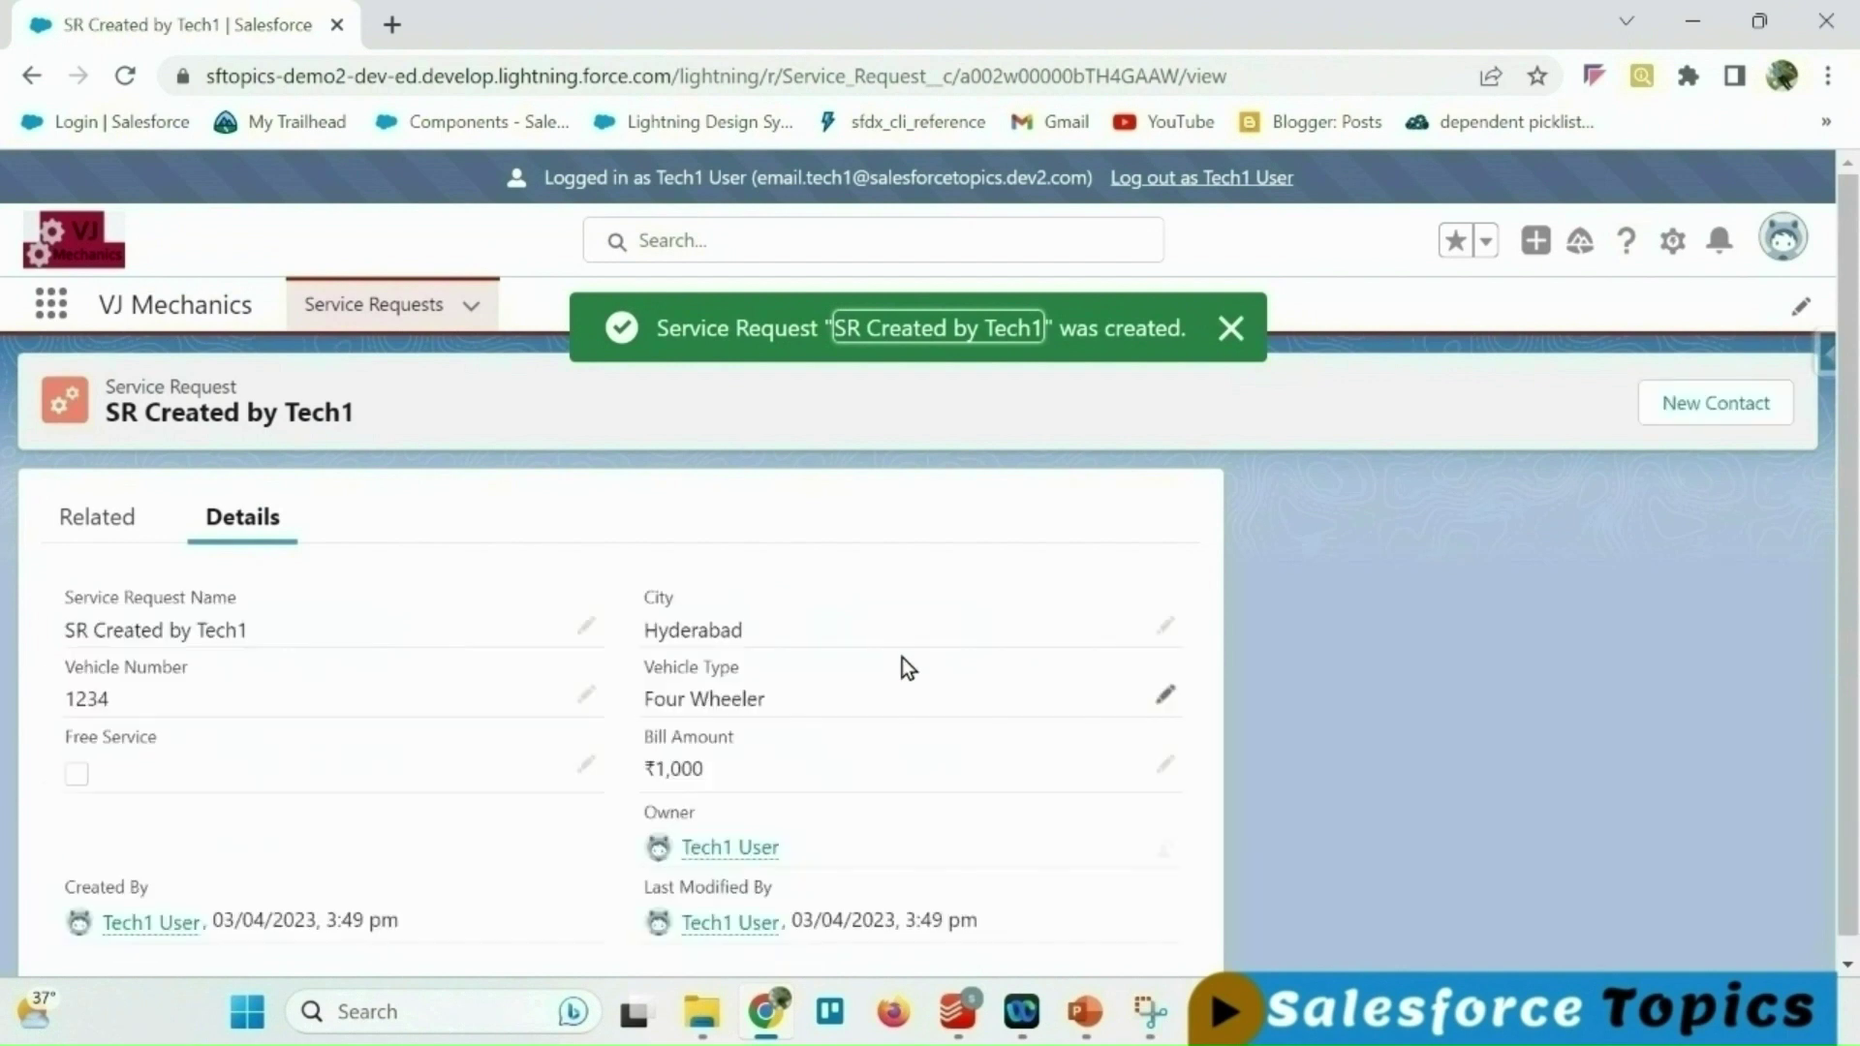
{"action": "left_click", "coordinate": [1230, 331]}
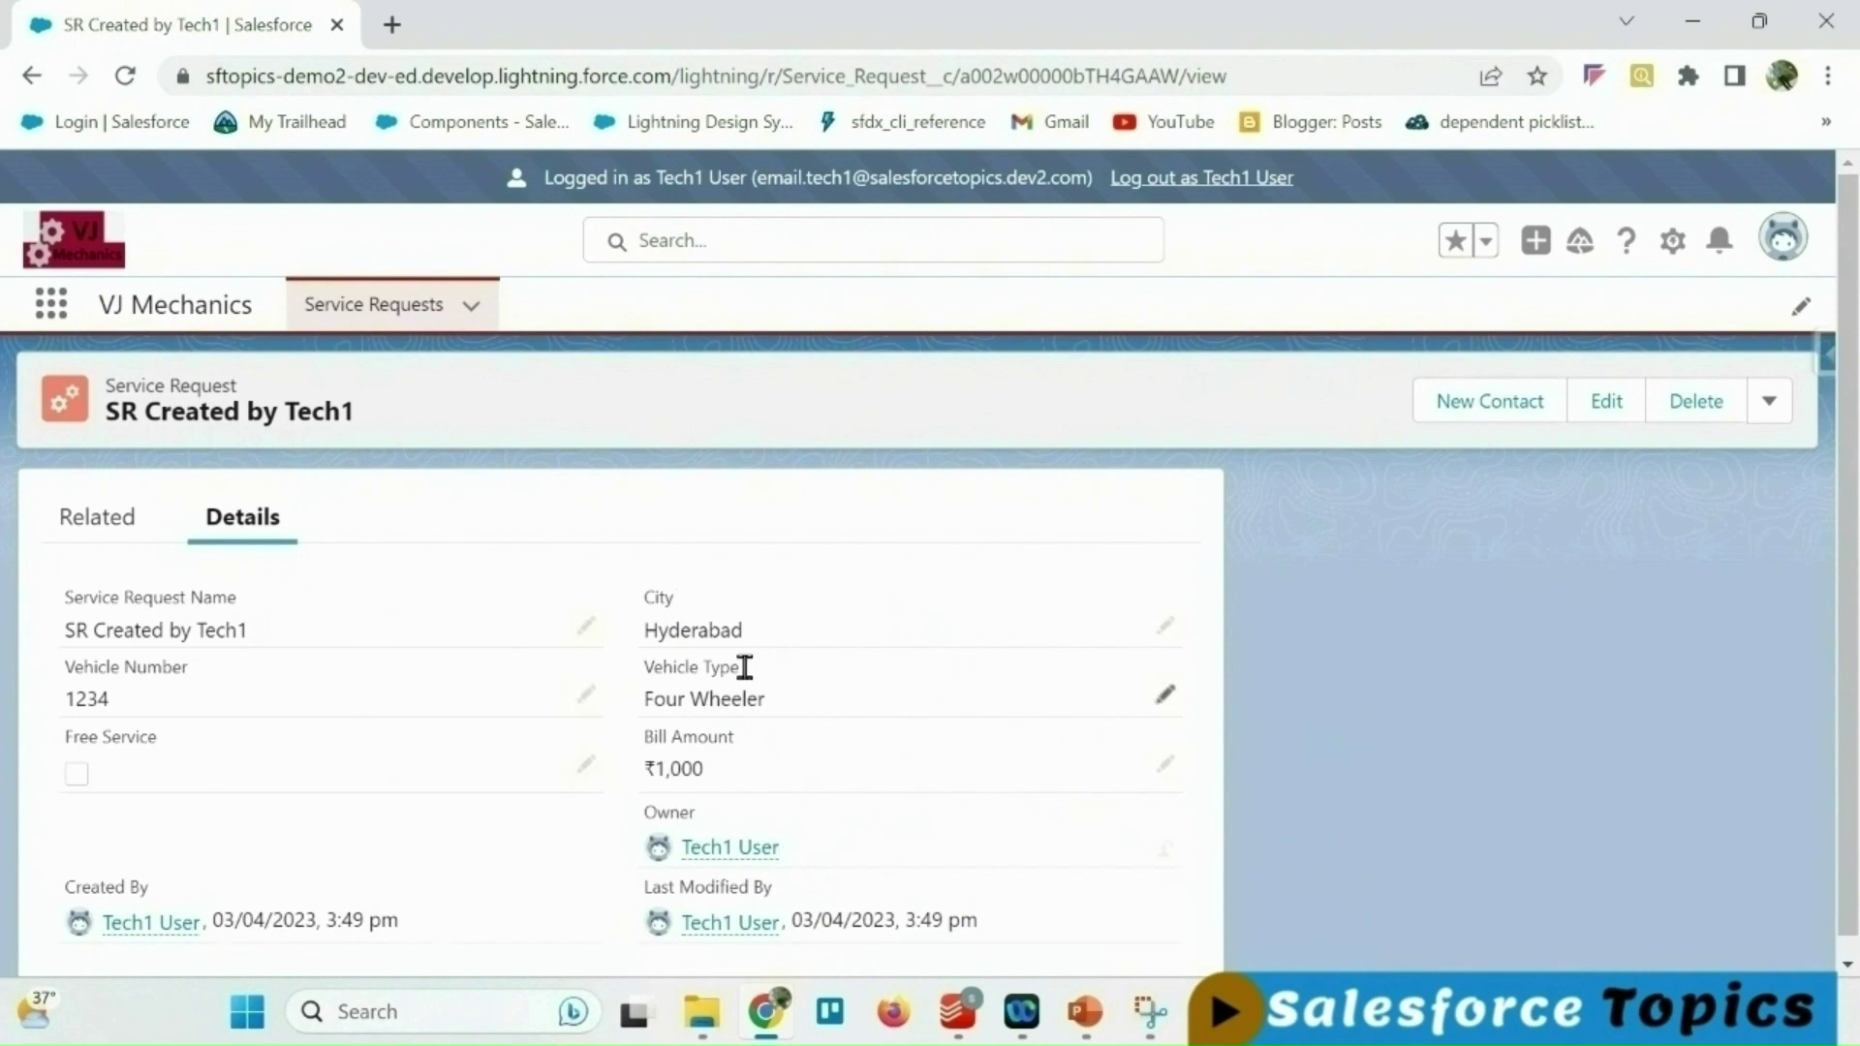
Change the record's Bill Amount to 1001, save, and review the owner's record actions.
{"action": "left_click", "coordinate": [1607, 403]}
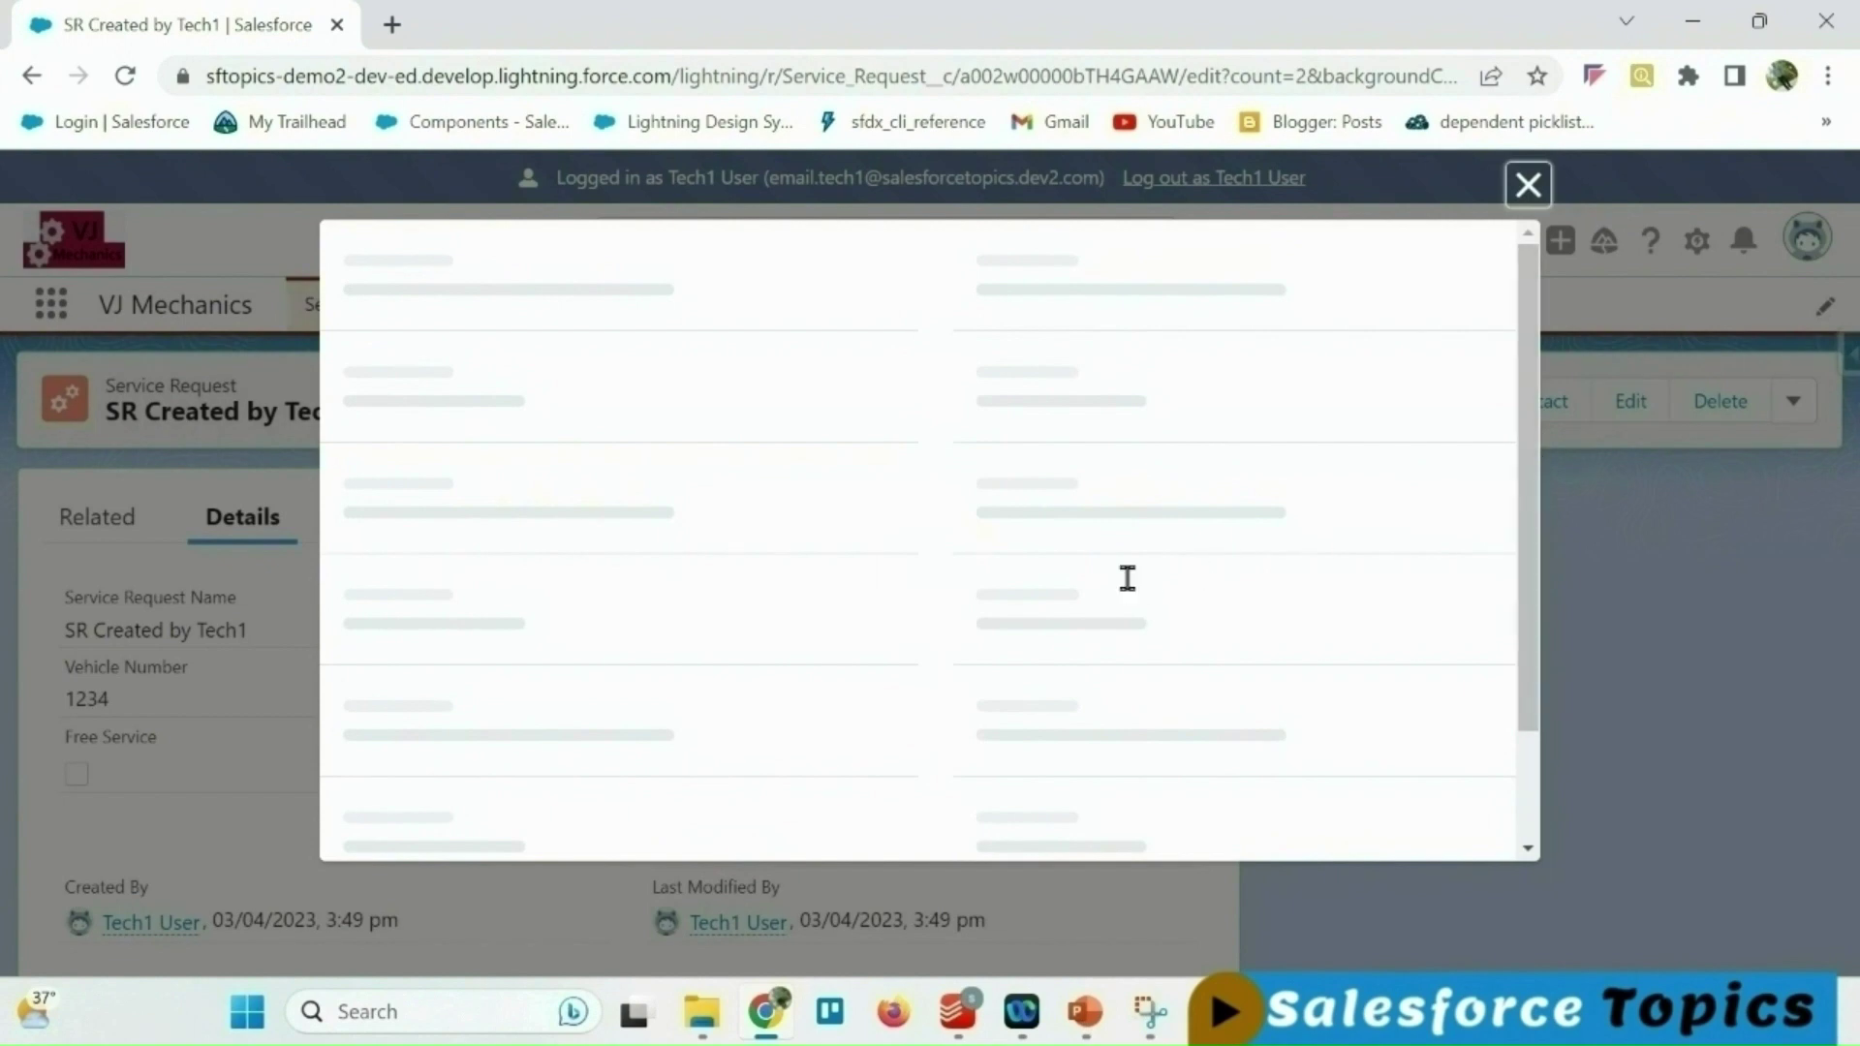
{"action": "left_click", "coordinate": [1032, 572]}
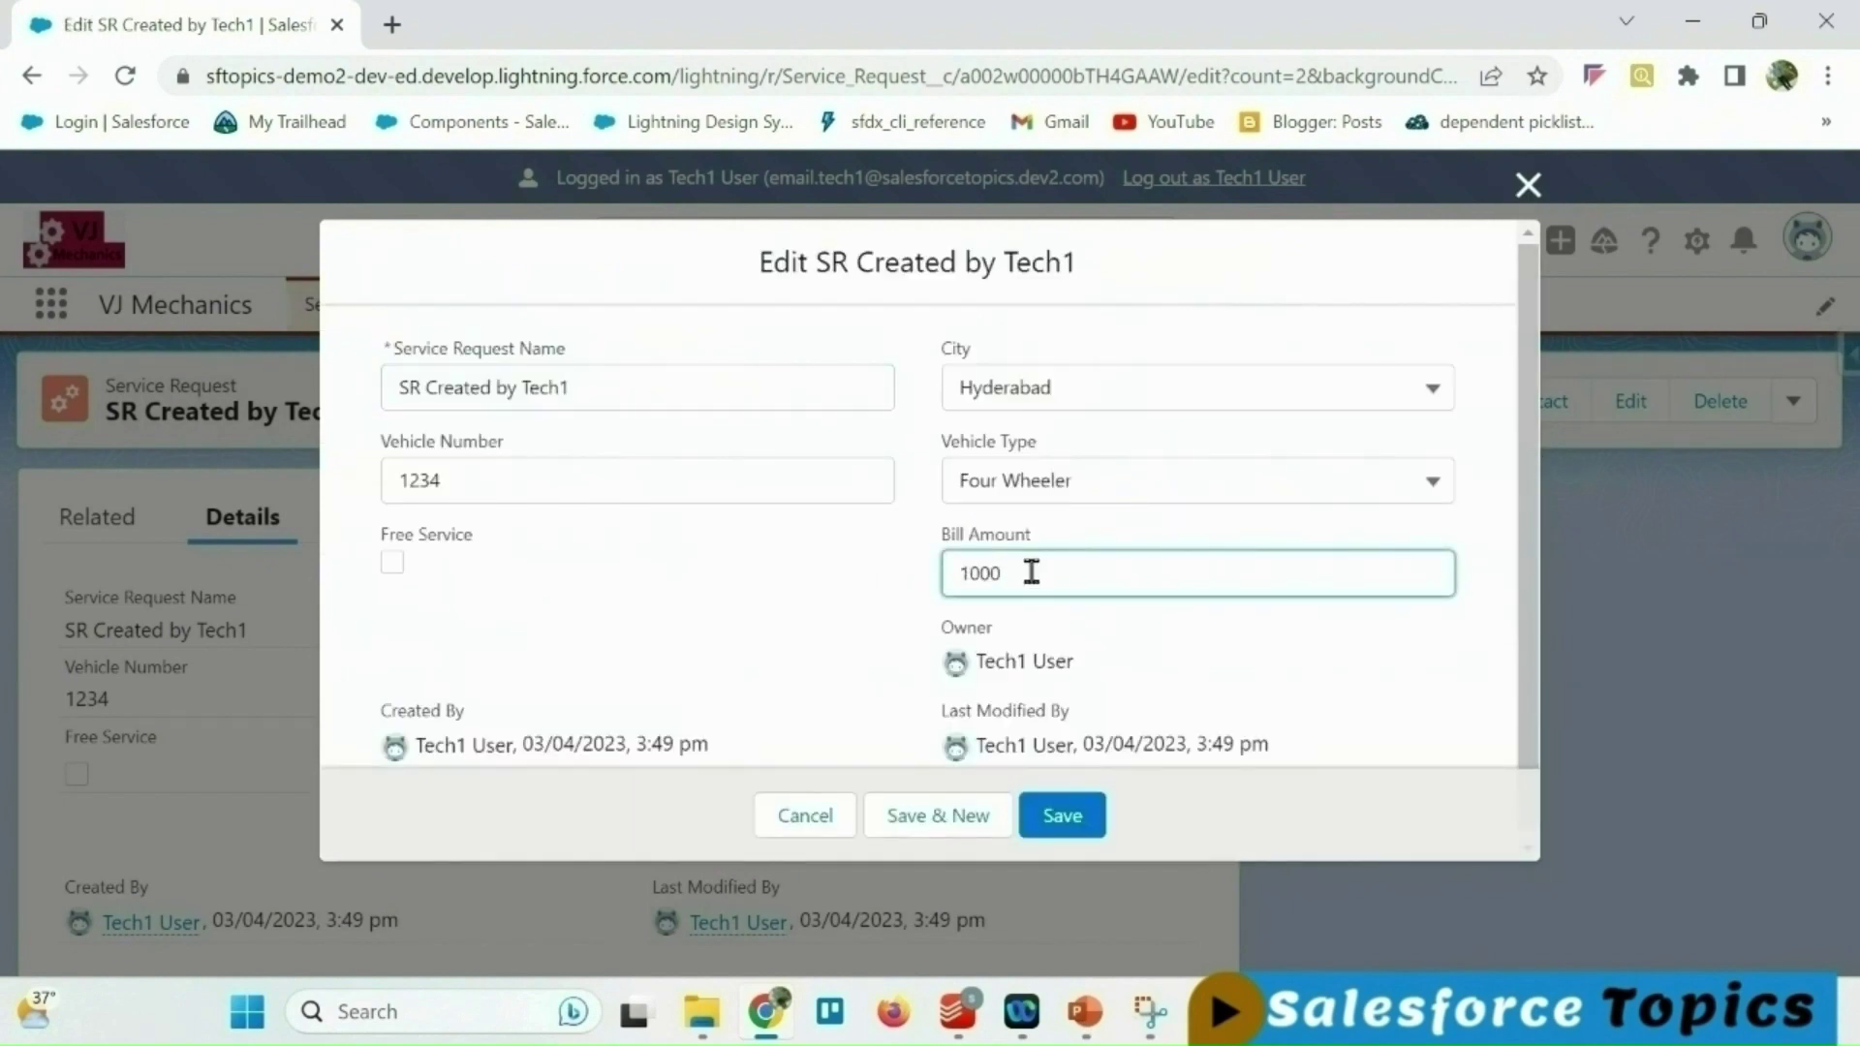
{"action": "type", "text": "1"}
{"action": "left_click", "coordinate": [1050, 831]}
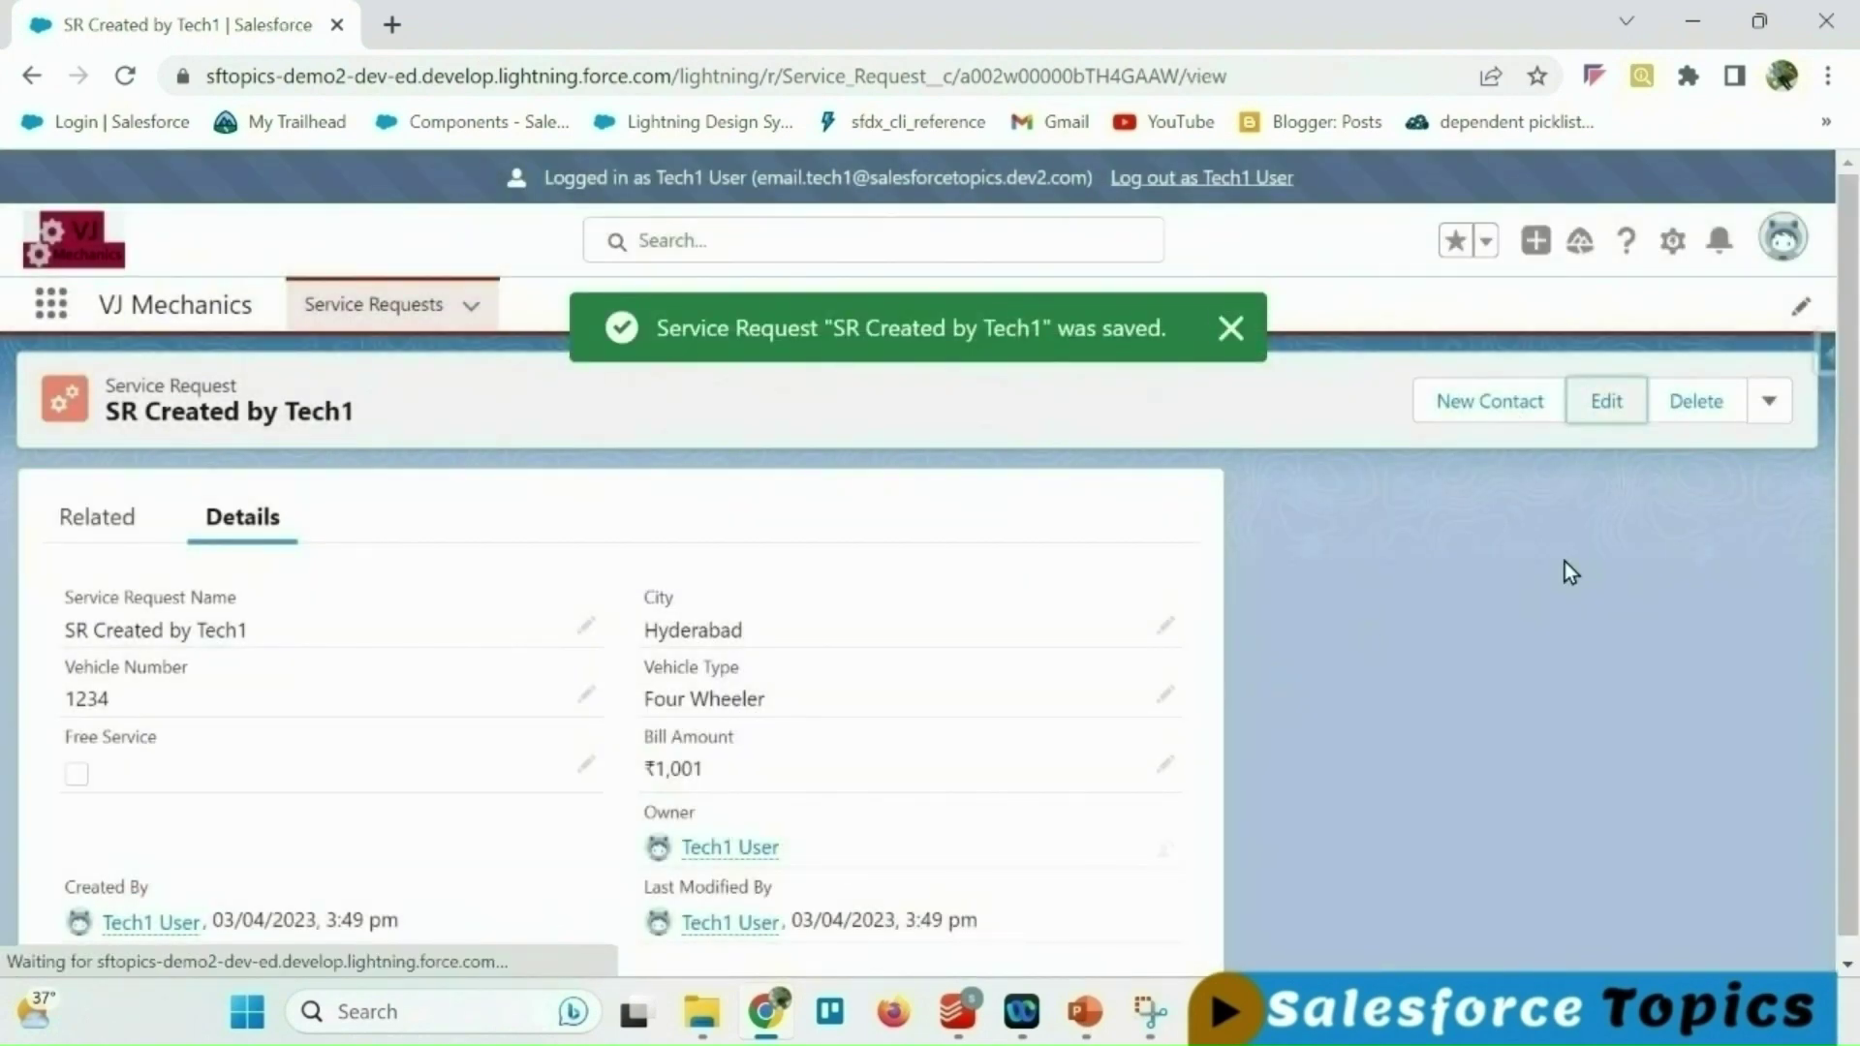
{"action": "left_click", "coordinate": [1231, 329]}
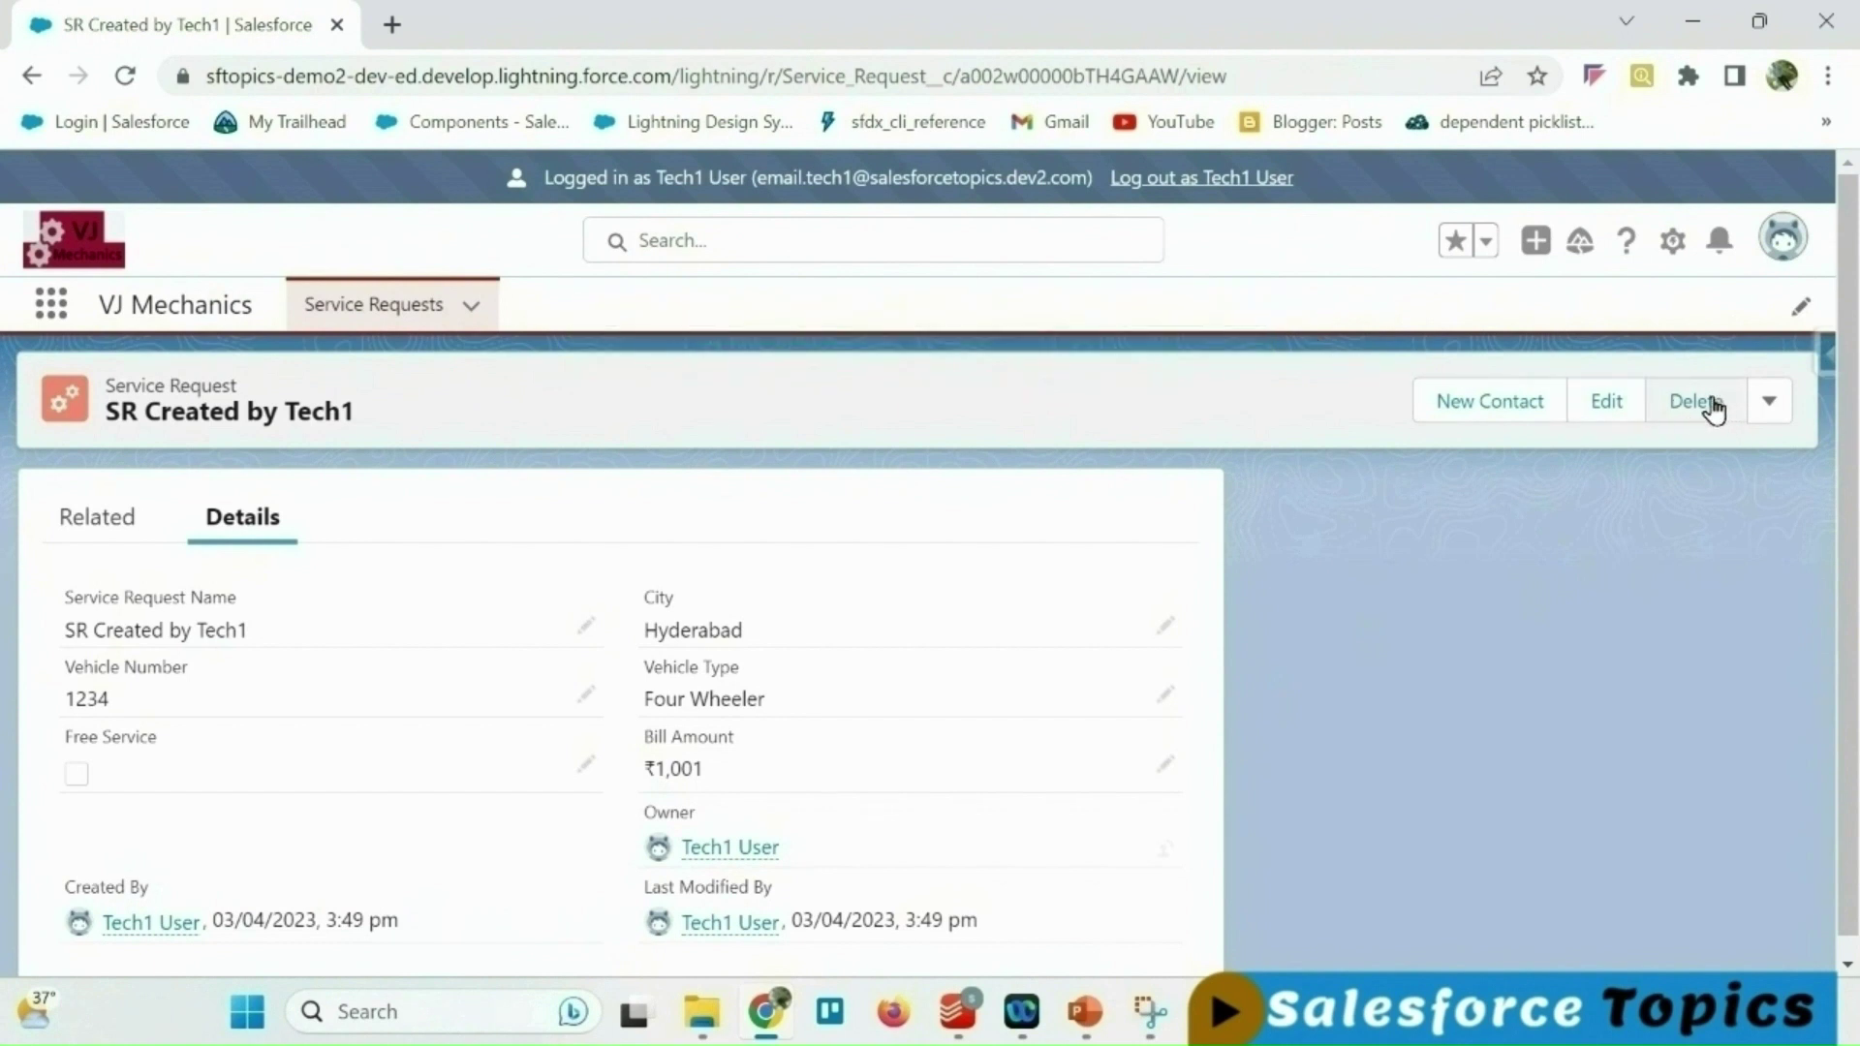
{"action": "left_click", "coordinate": [1769, 409]}
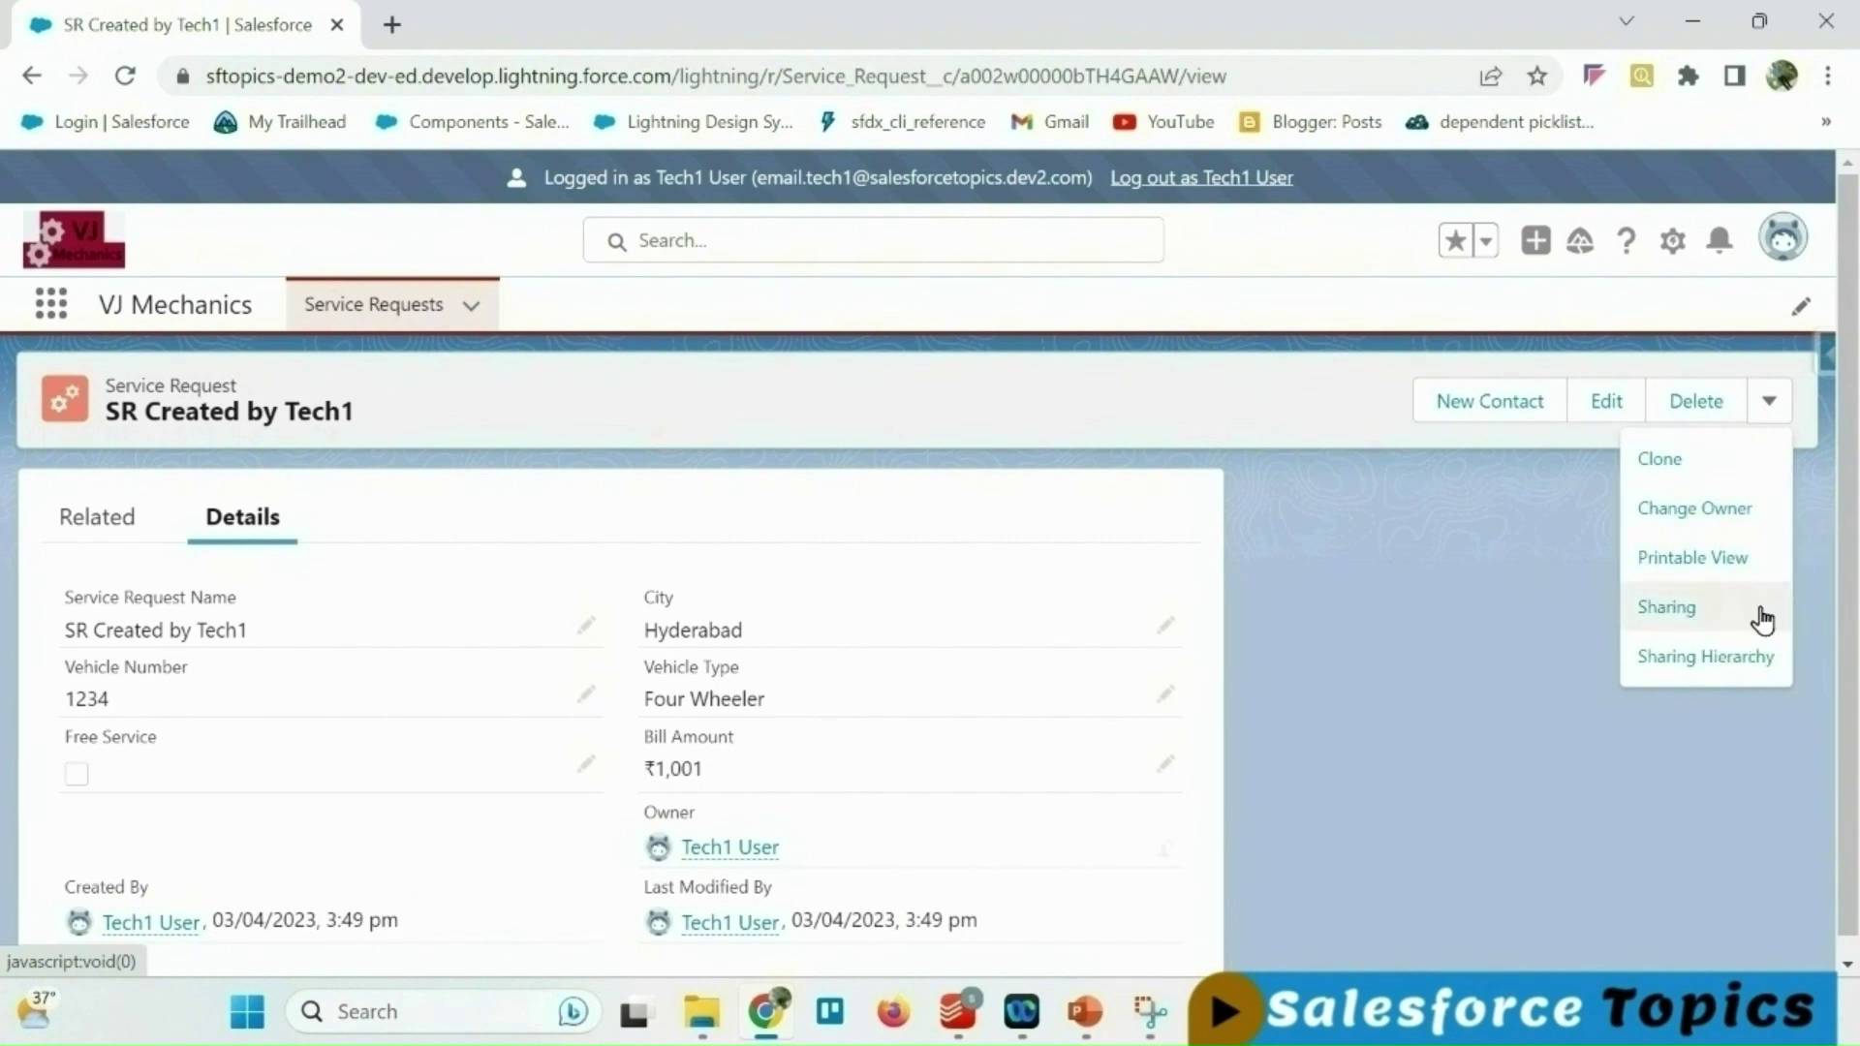
{"action": "left_click", "coordinate": [761, 491]}
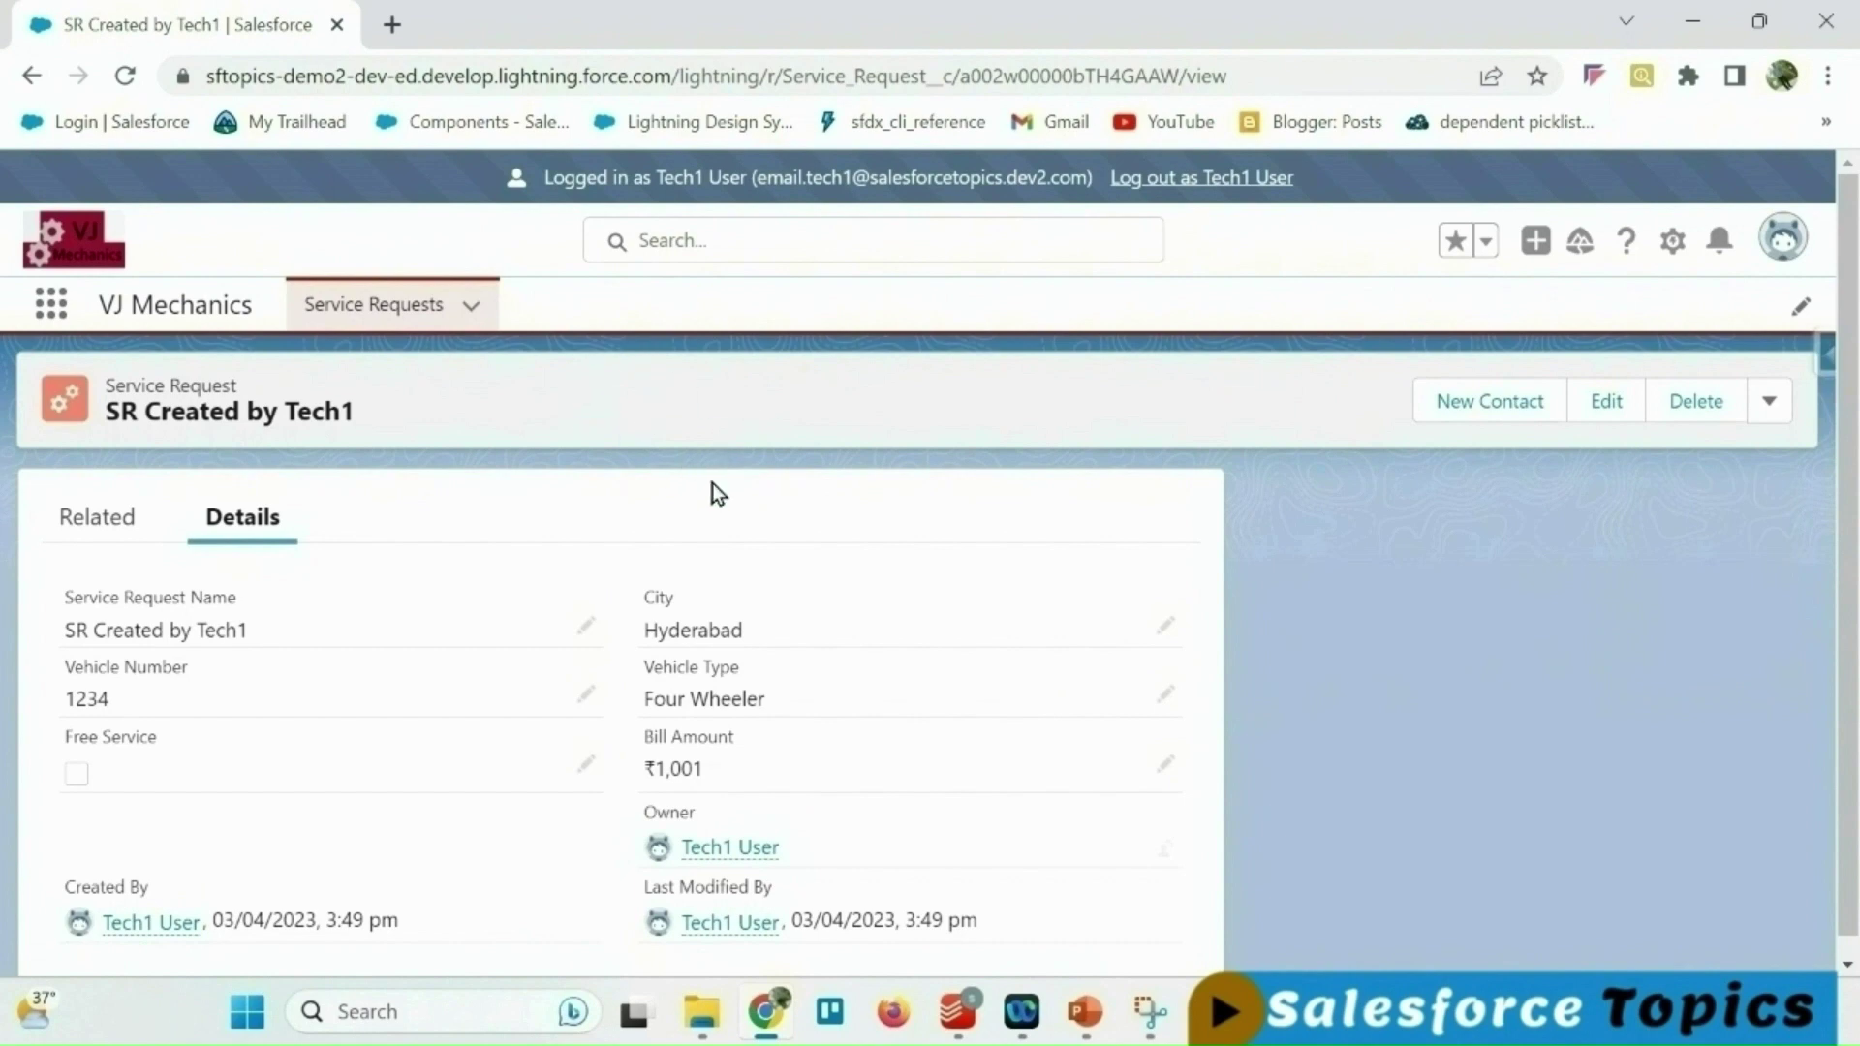
Delete 'SR Created by Tech1' and confirm the deletion.
{"action": "left_click", "coordinate": [1716, 404]}
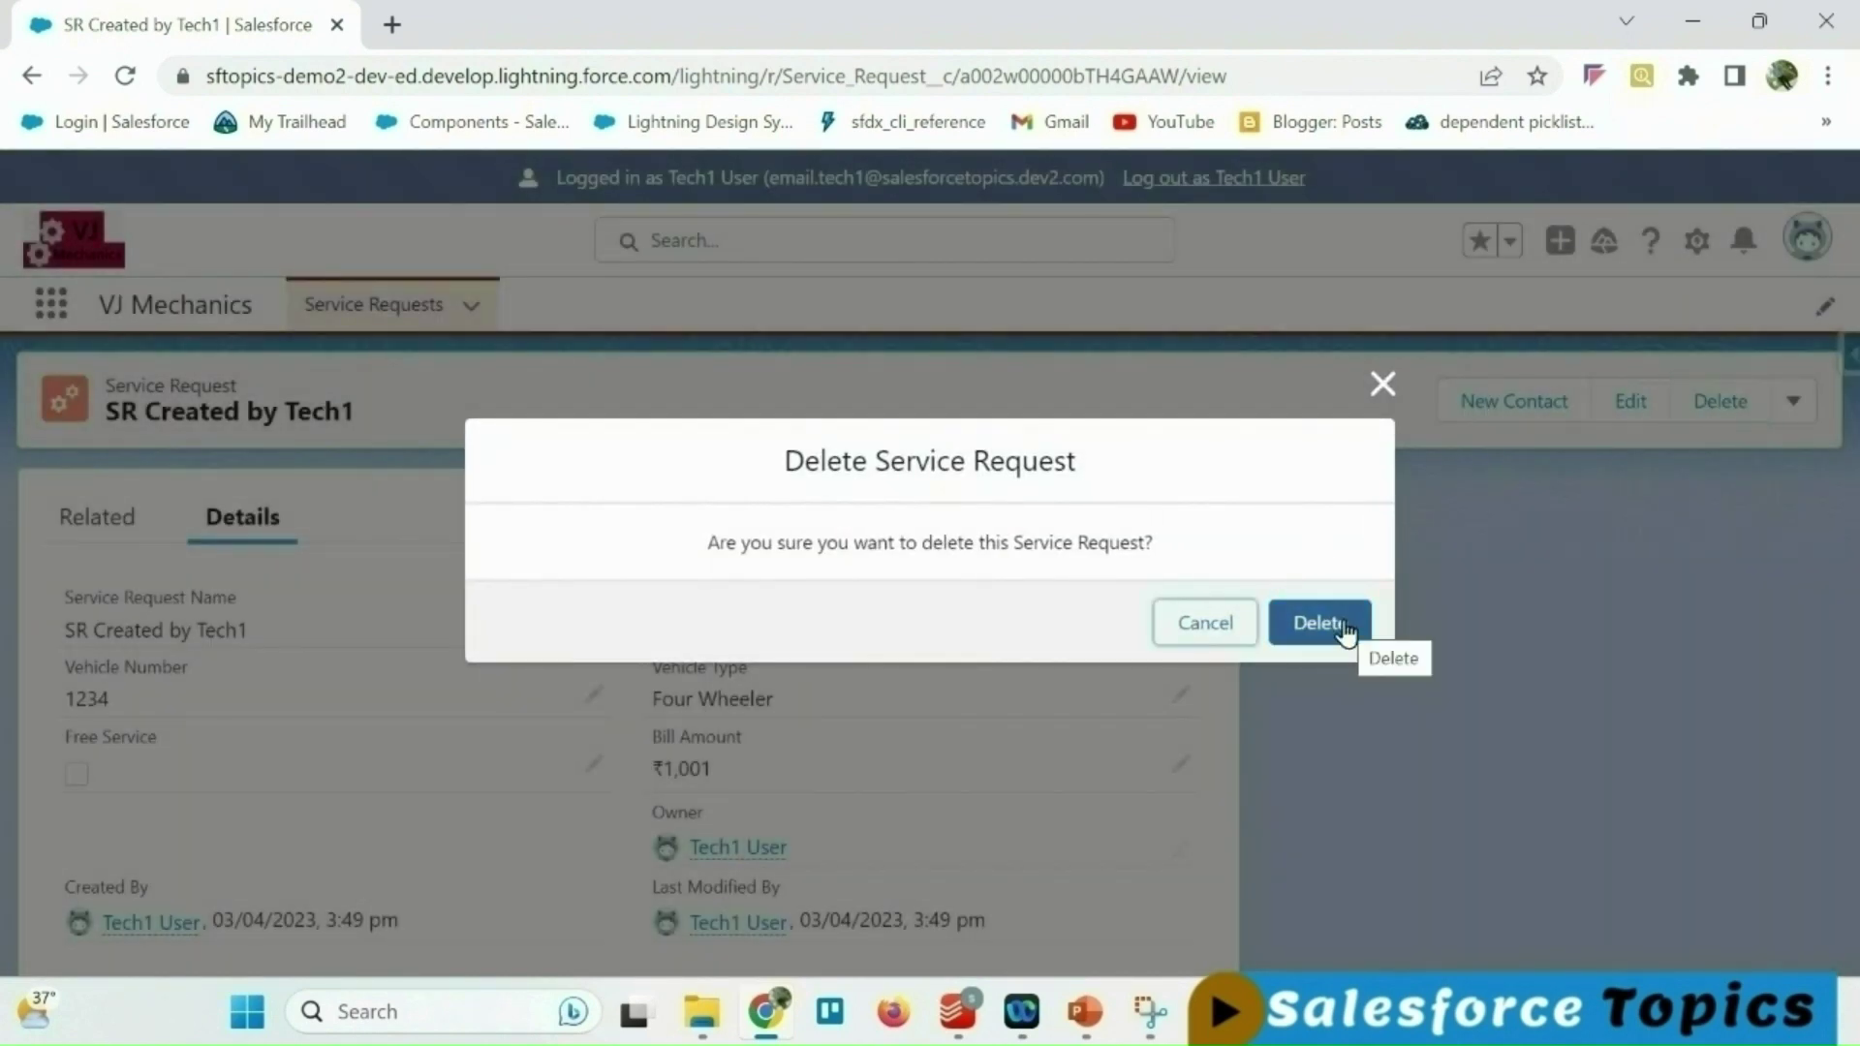
{"action": "left_click", "coordinate": [1341, 624]}
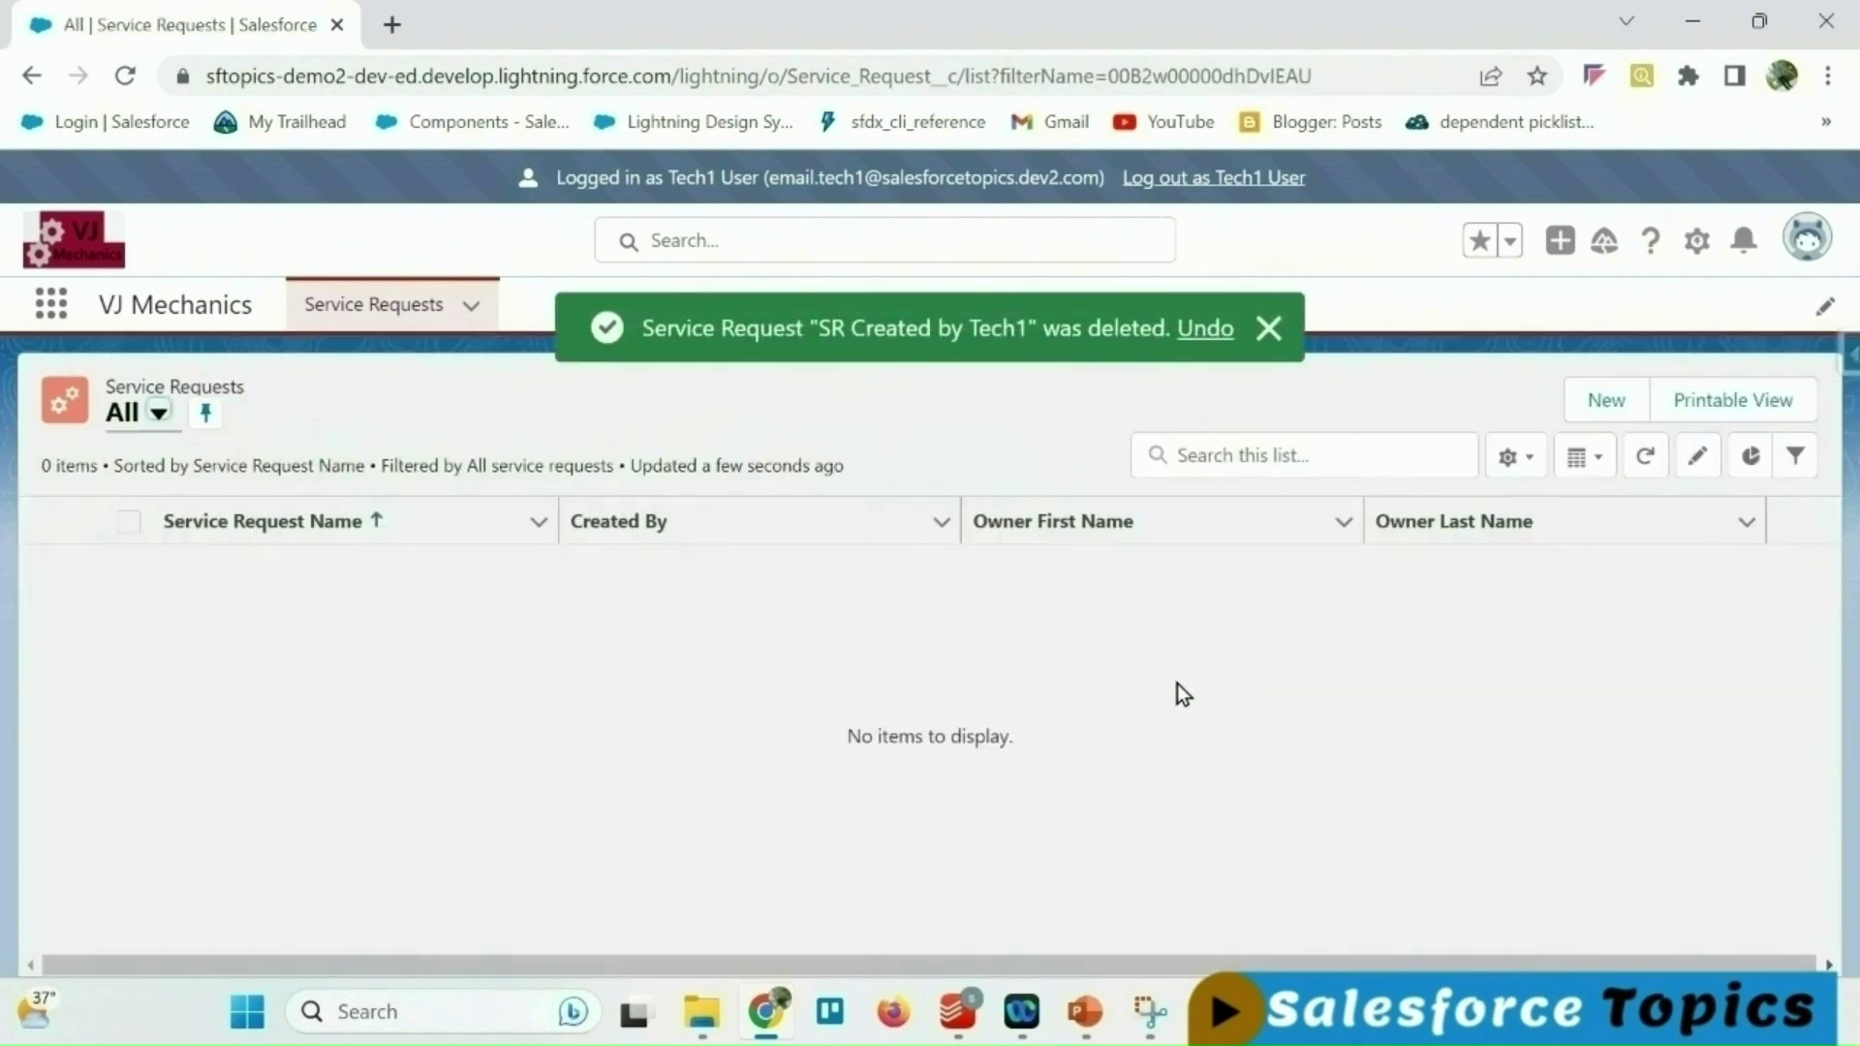
{"action": "left_click_drag", "start_coordinate": [831, 328], "coordinate": [1029, 327]}
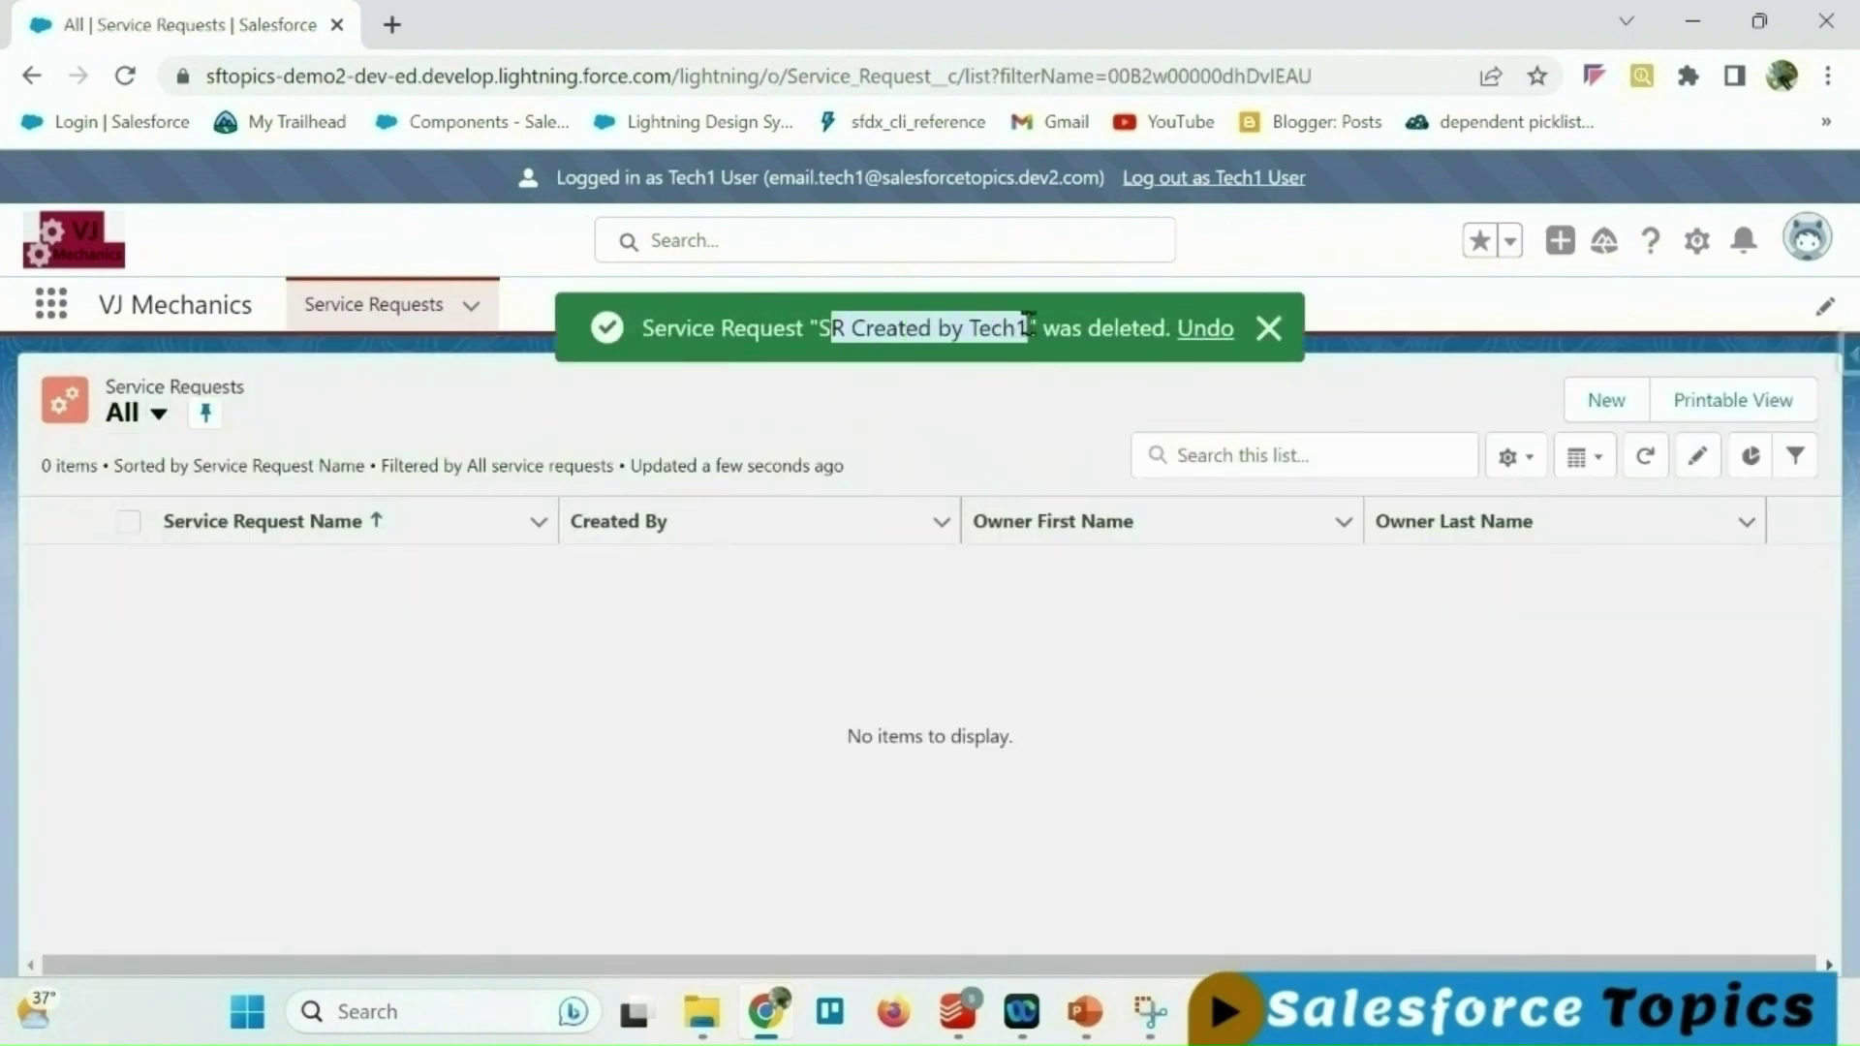
Restore the deleted service request from the Recycle Bin.
{"action": "left_click", "coordinate": [52, 304]}
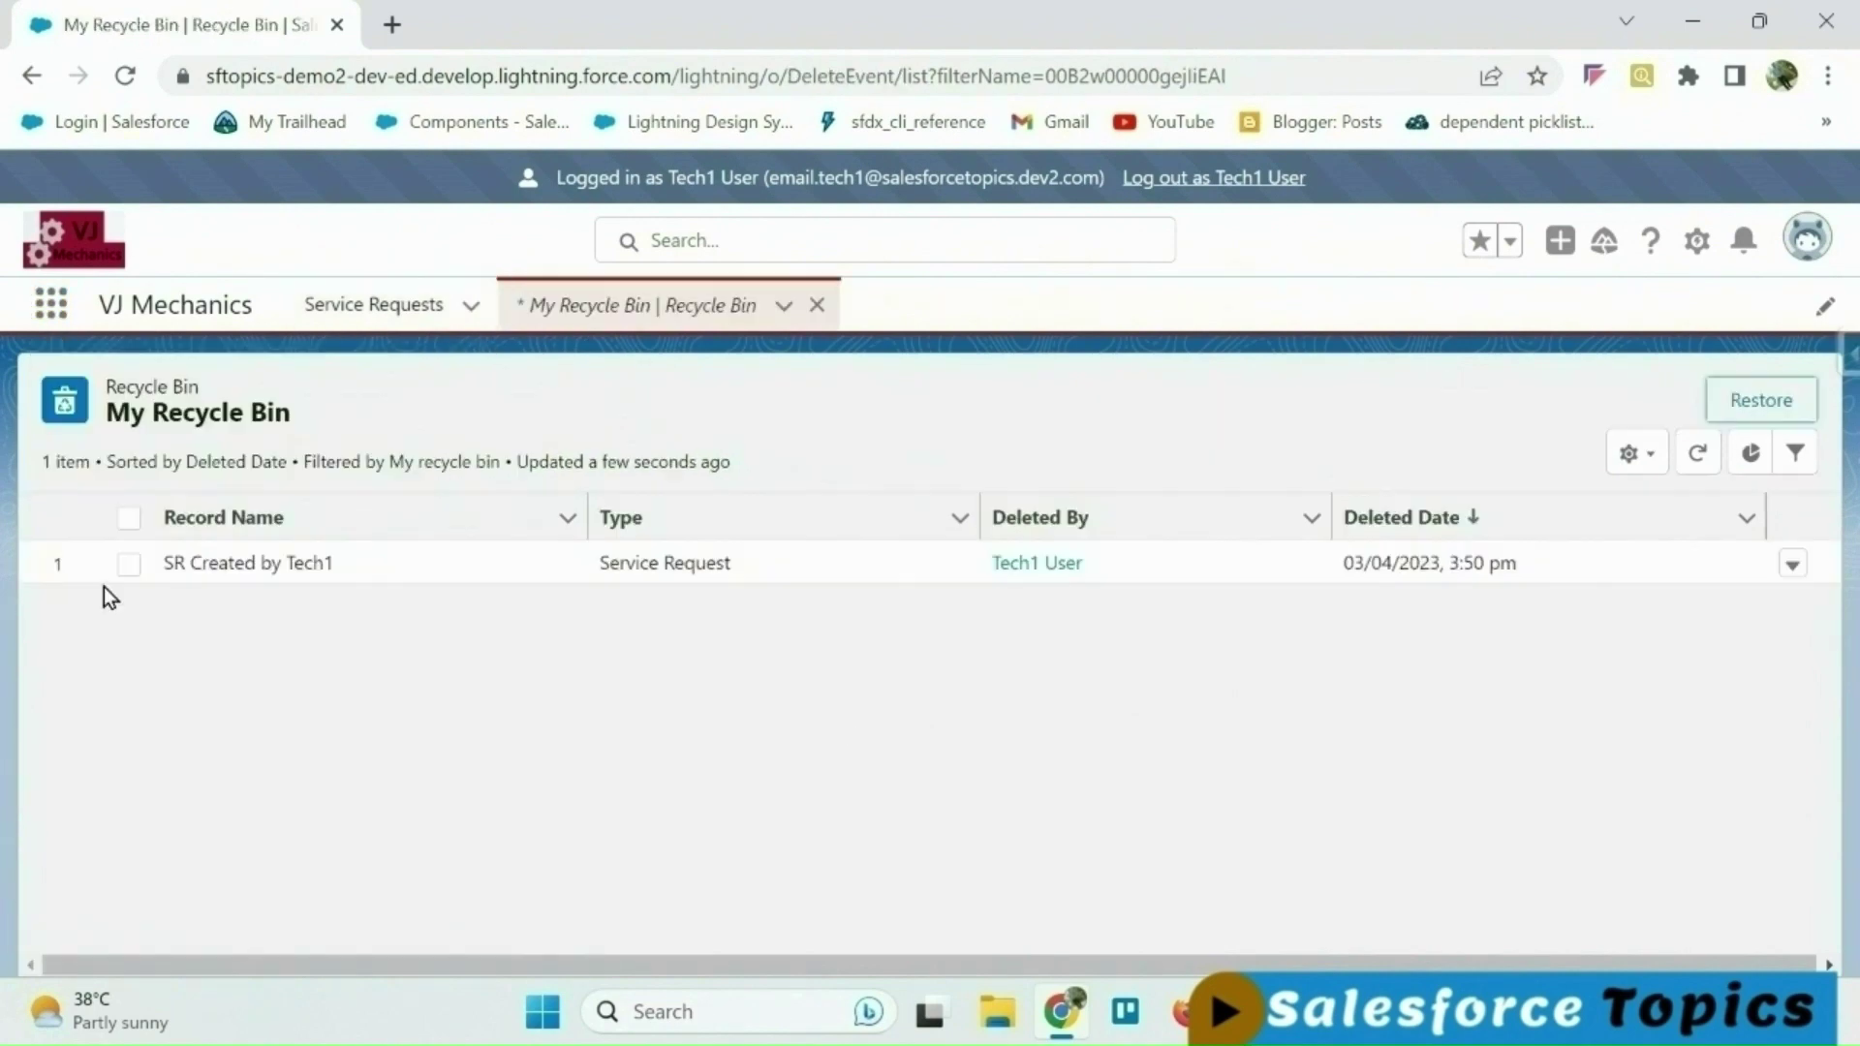
{"action": "left_click", "coordinate": [129, 564]}
{"action": "left_click", "coordinate": [1771, 405]}
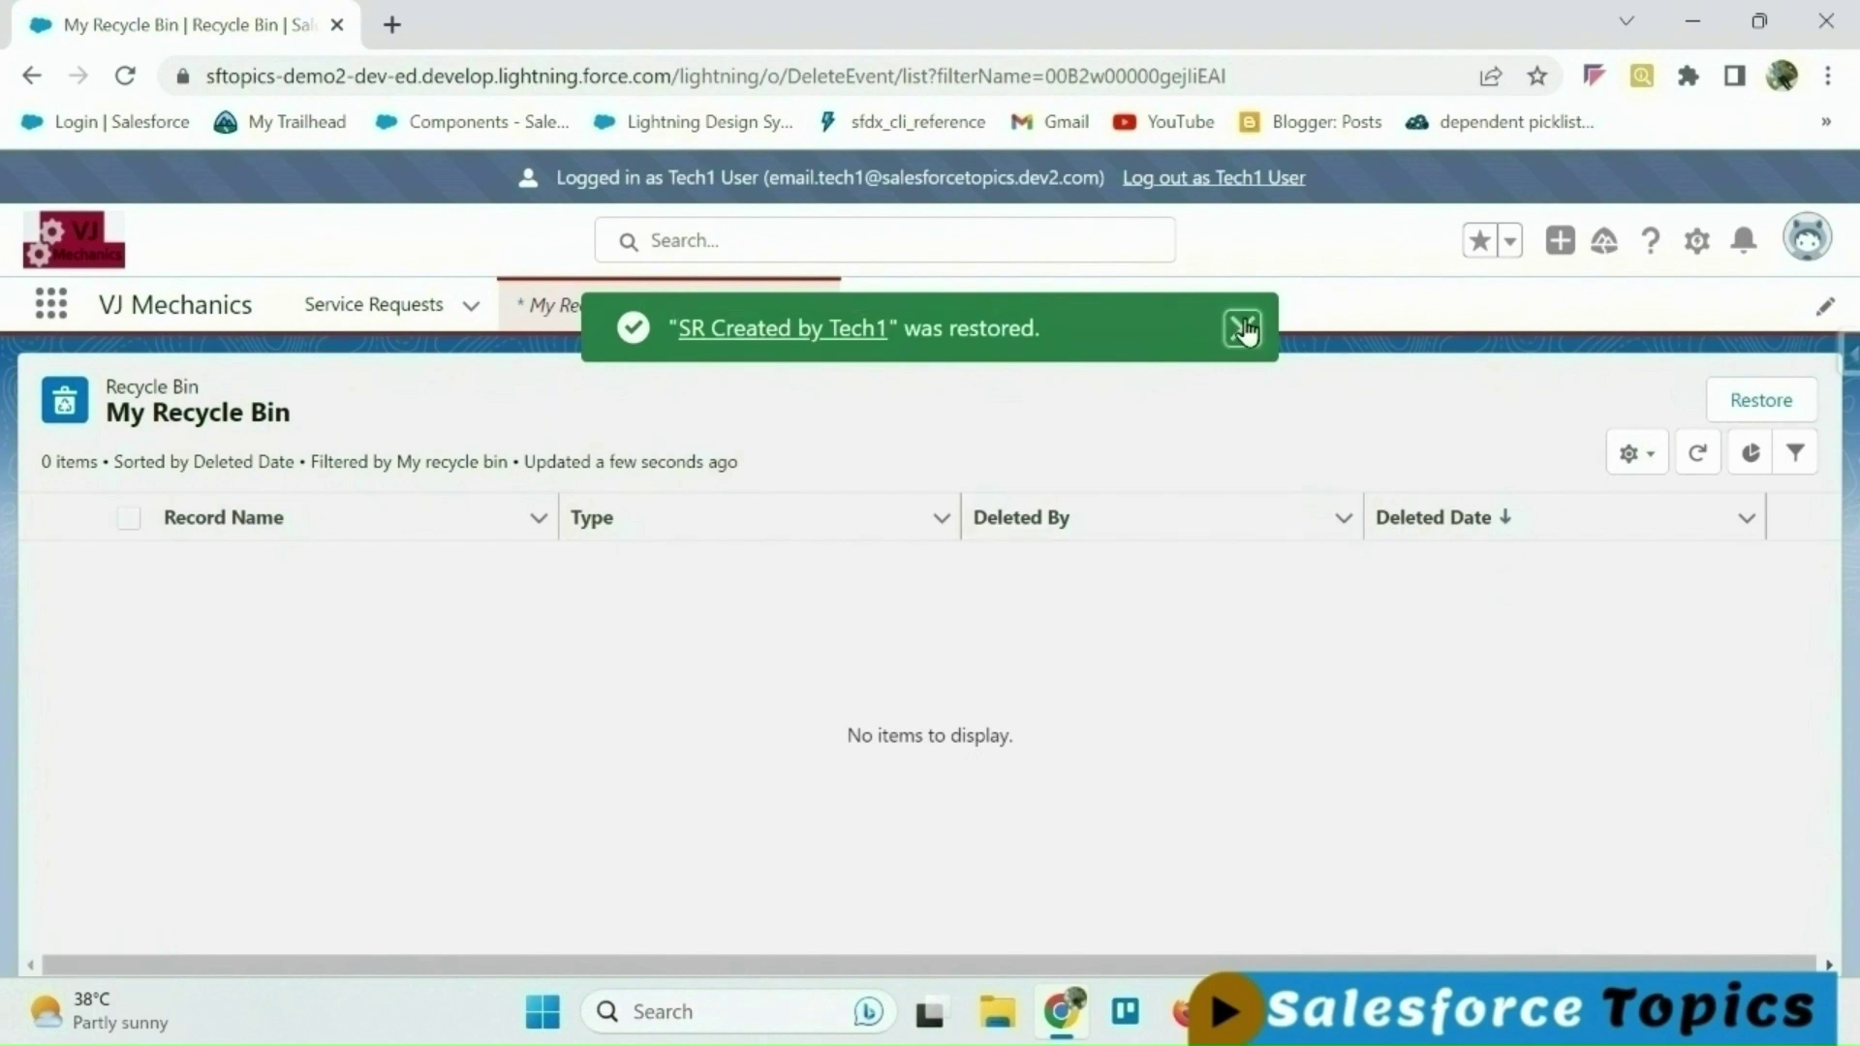
{"action": "left_click", "coordinate": [1243, 328]}
Close the Recycle Bin and reopen 'SR Created by Tech1' with its owner actions list.
{"action": "left_click", "coordinate": [403, 304]}
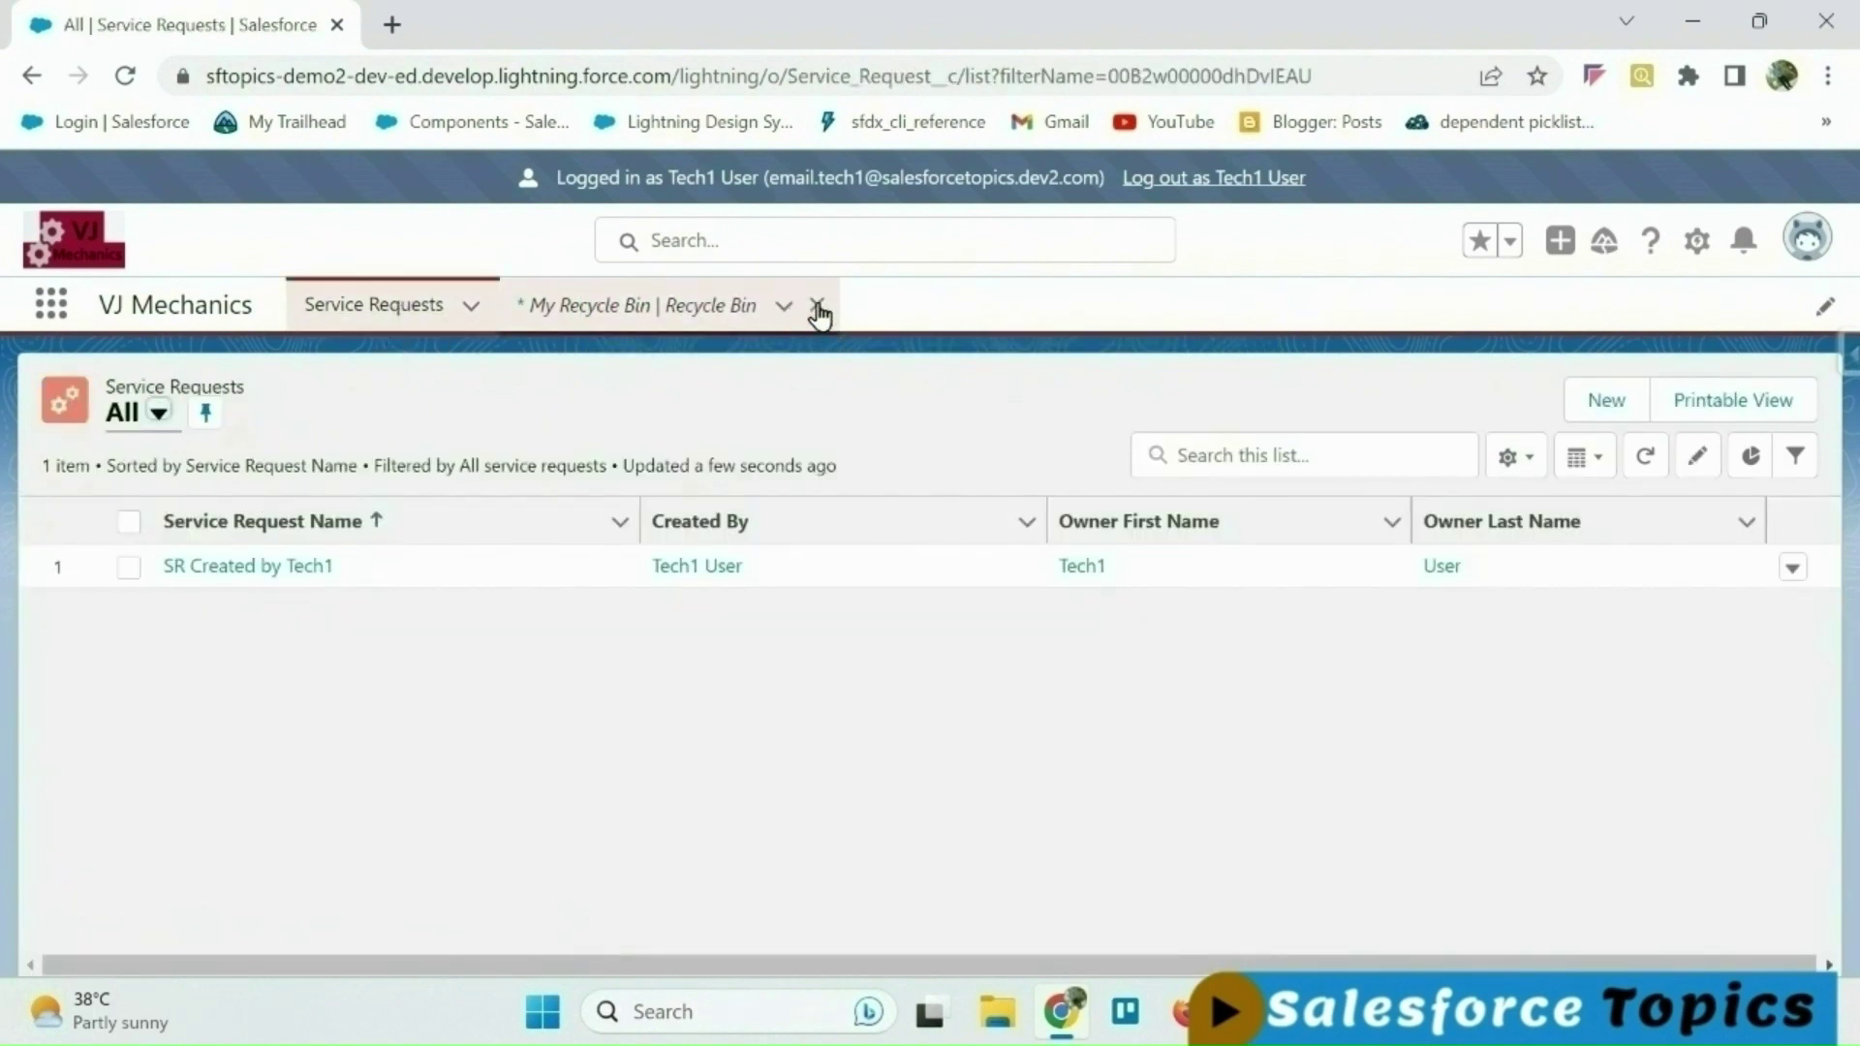
{"action": "left_click", "coordinate": [816, 308]}
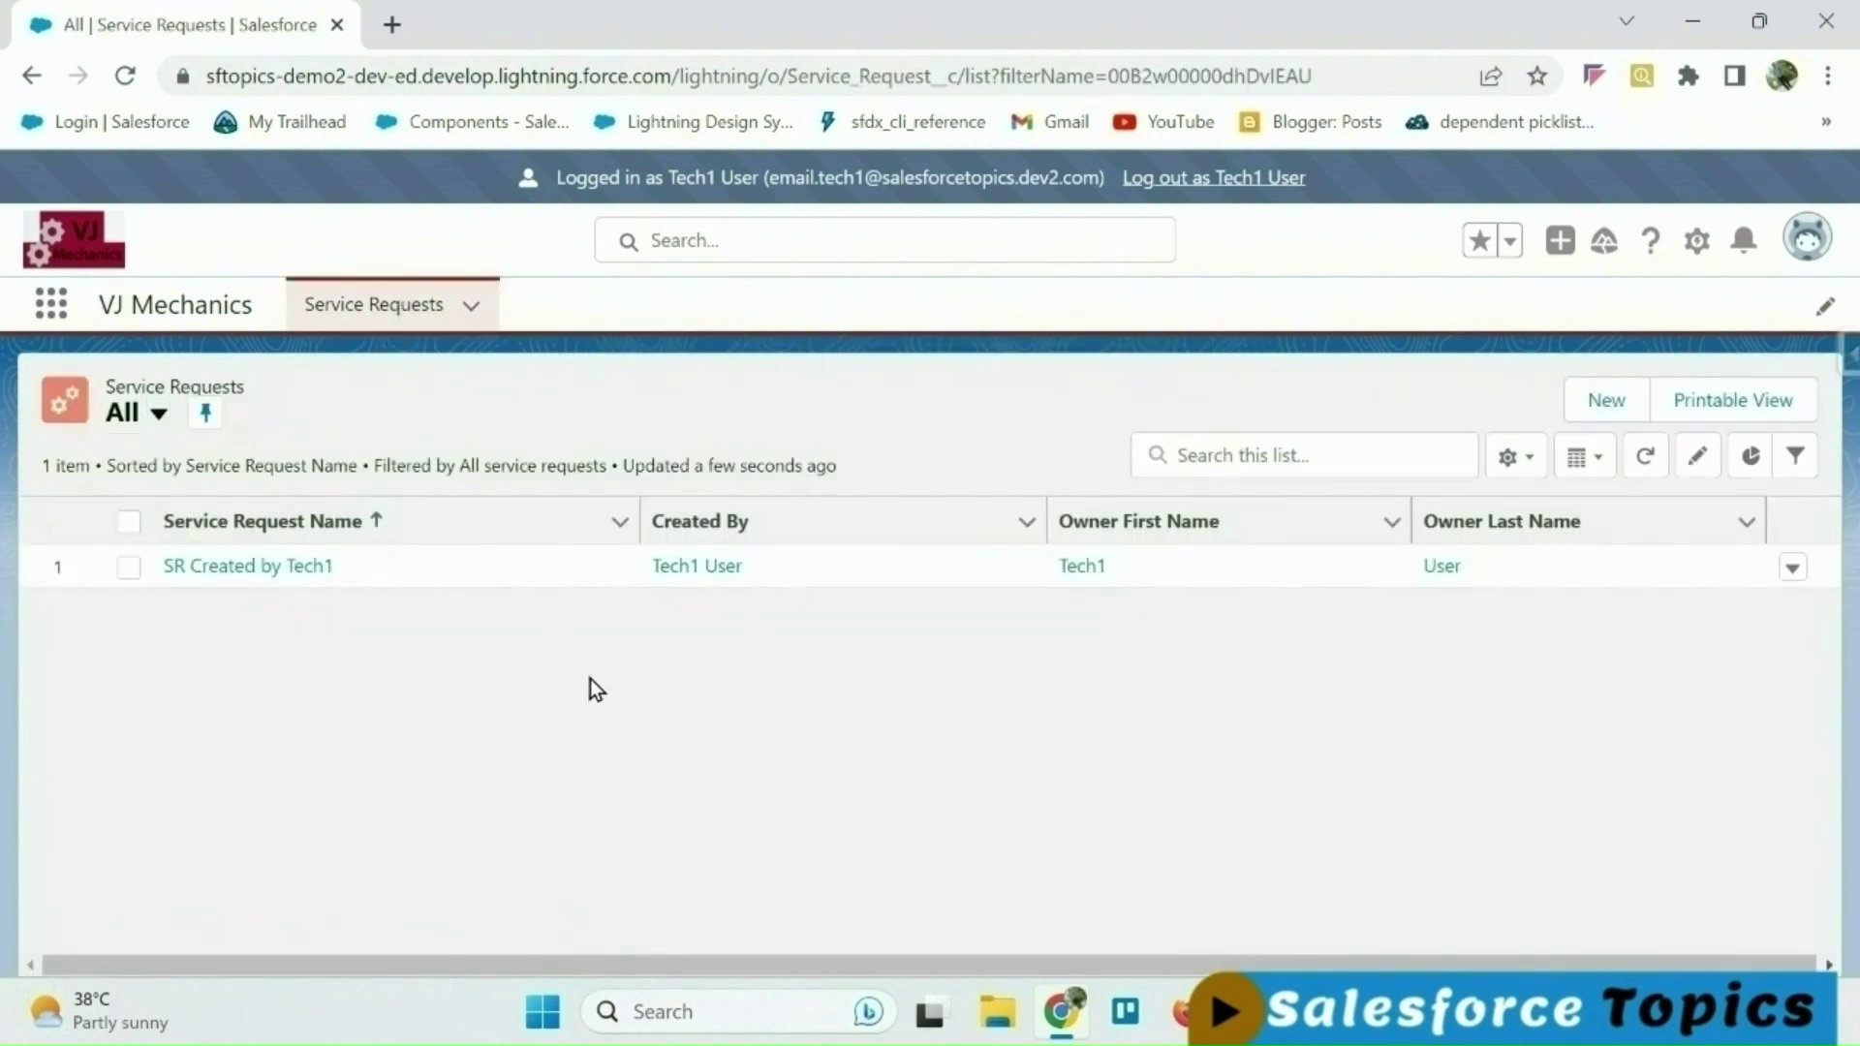
{"action": "left_click", "coordinate": [309, 568]}
{"action": "left_click", "coordinate": [1772, 405]}
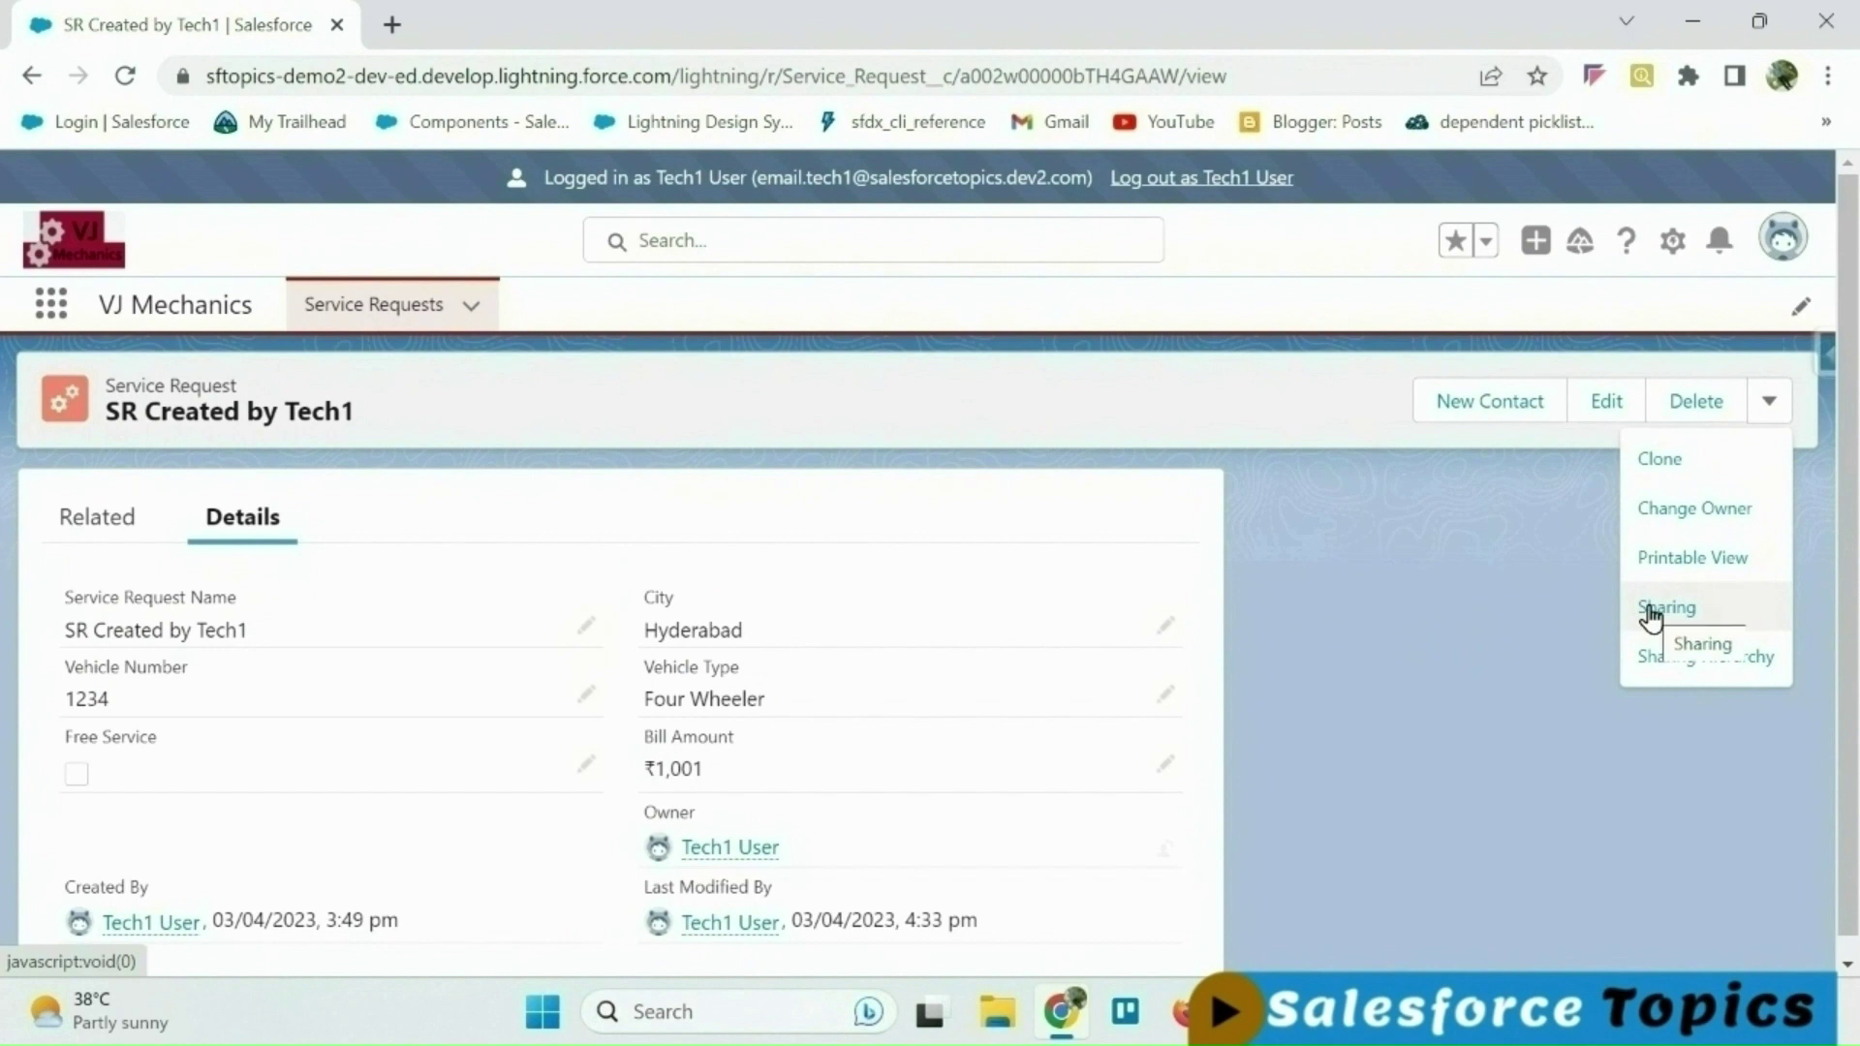
Log out as Tech1 User to return to the Setup Users page.
{"action": "left_click", "coordinate": [1209, 181]}
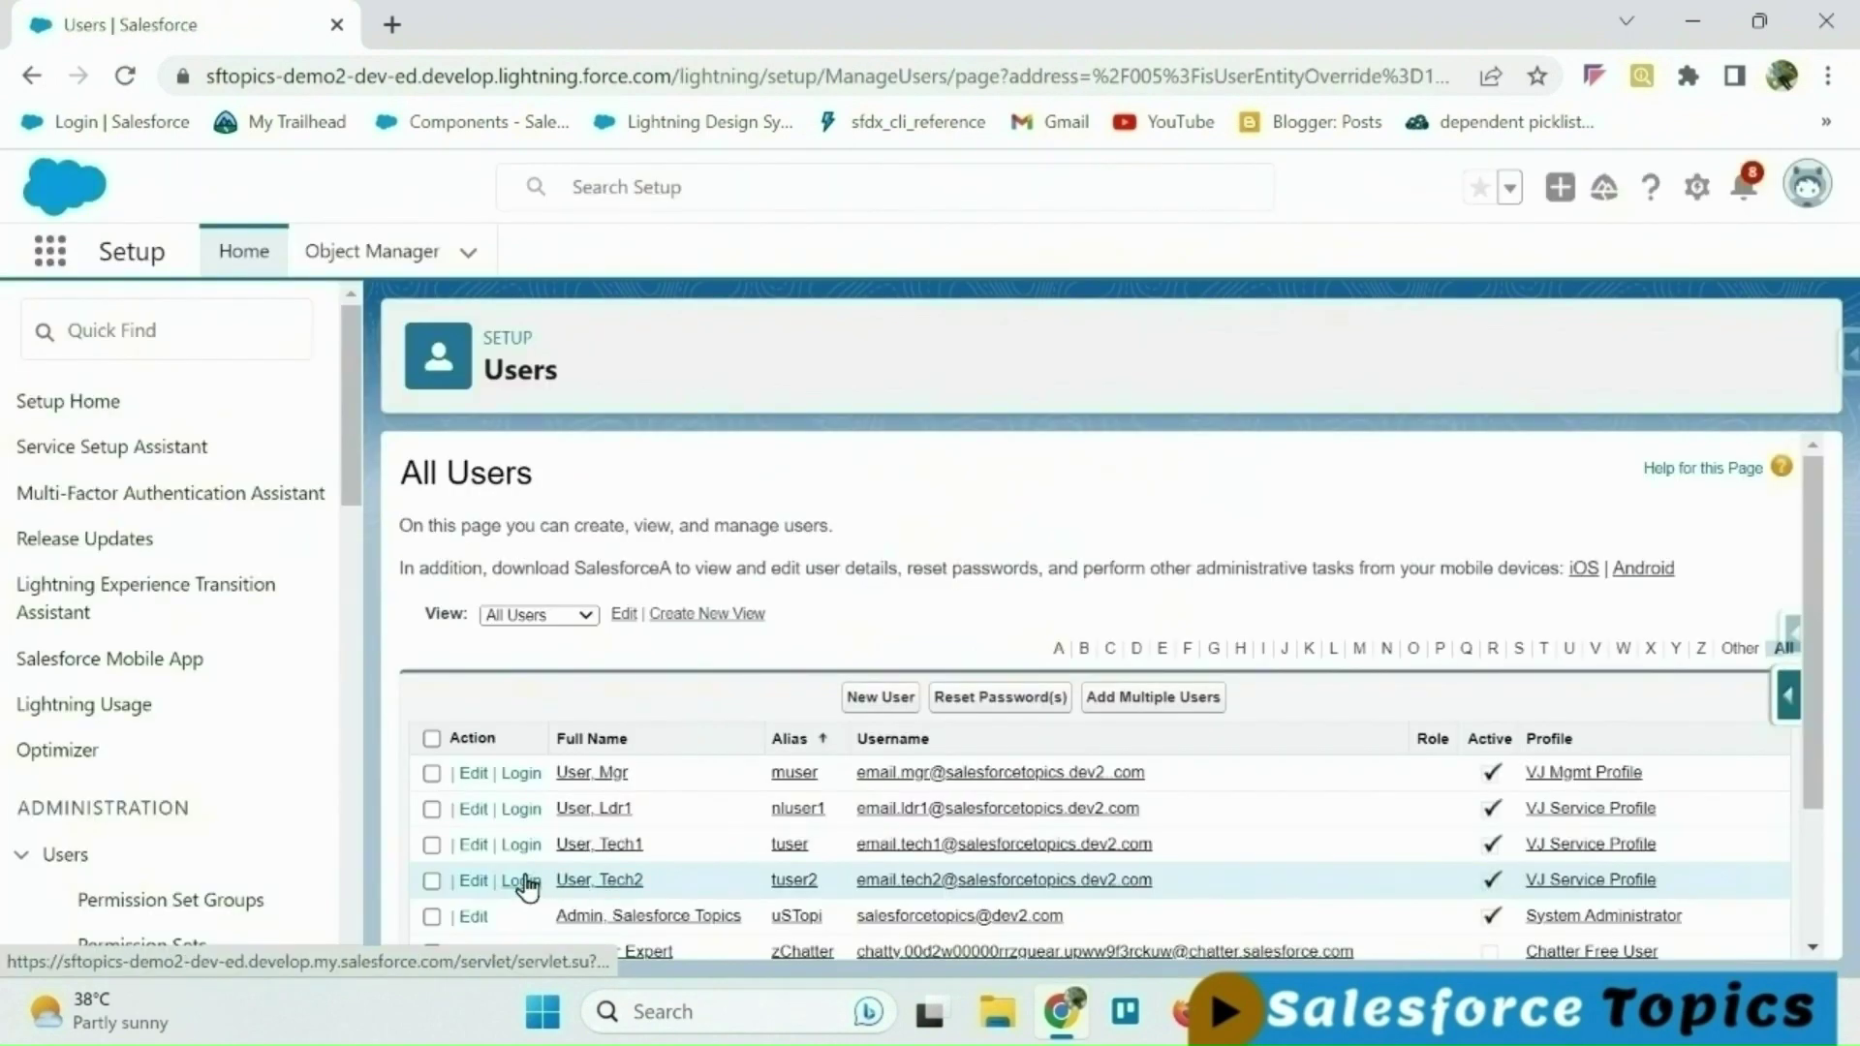
As Tech2, save a new 'SR Created By Tech2' request with vehicle number 5678 and bill 2000.
{"action": "left_click", "coordinate": [523, 880]}
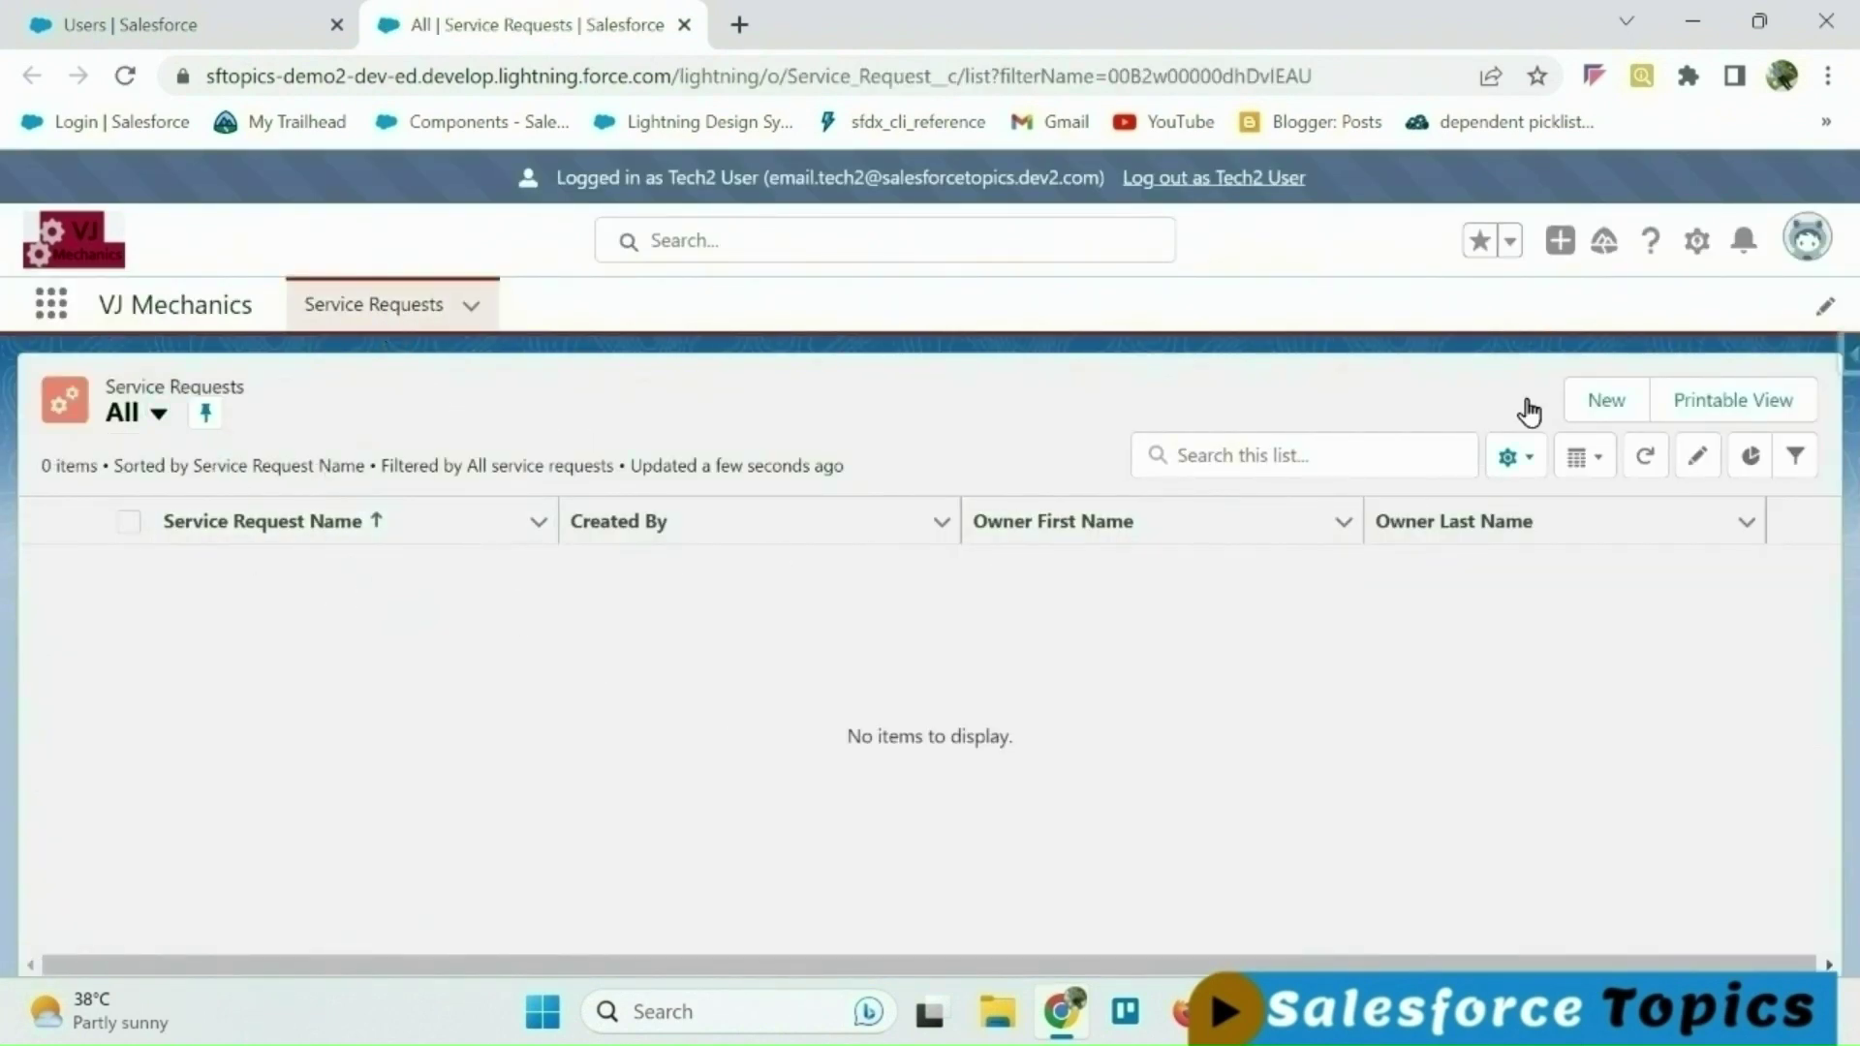
{"action": "left_click", "coordinate": [1608, 402]}
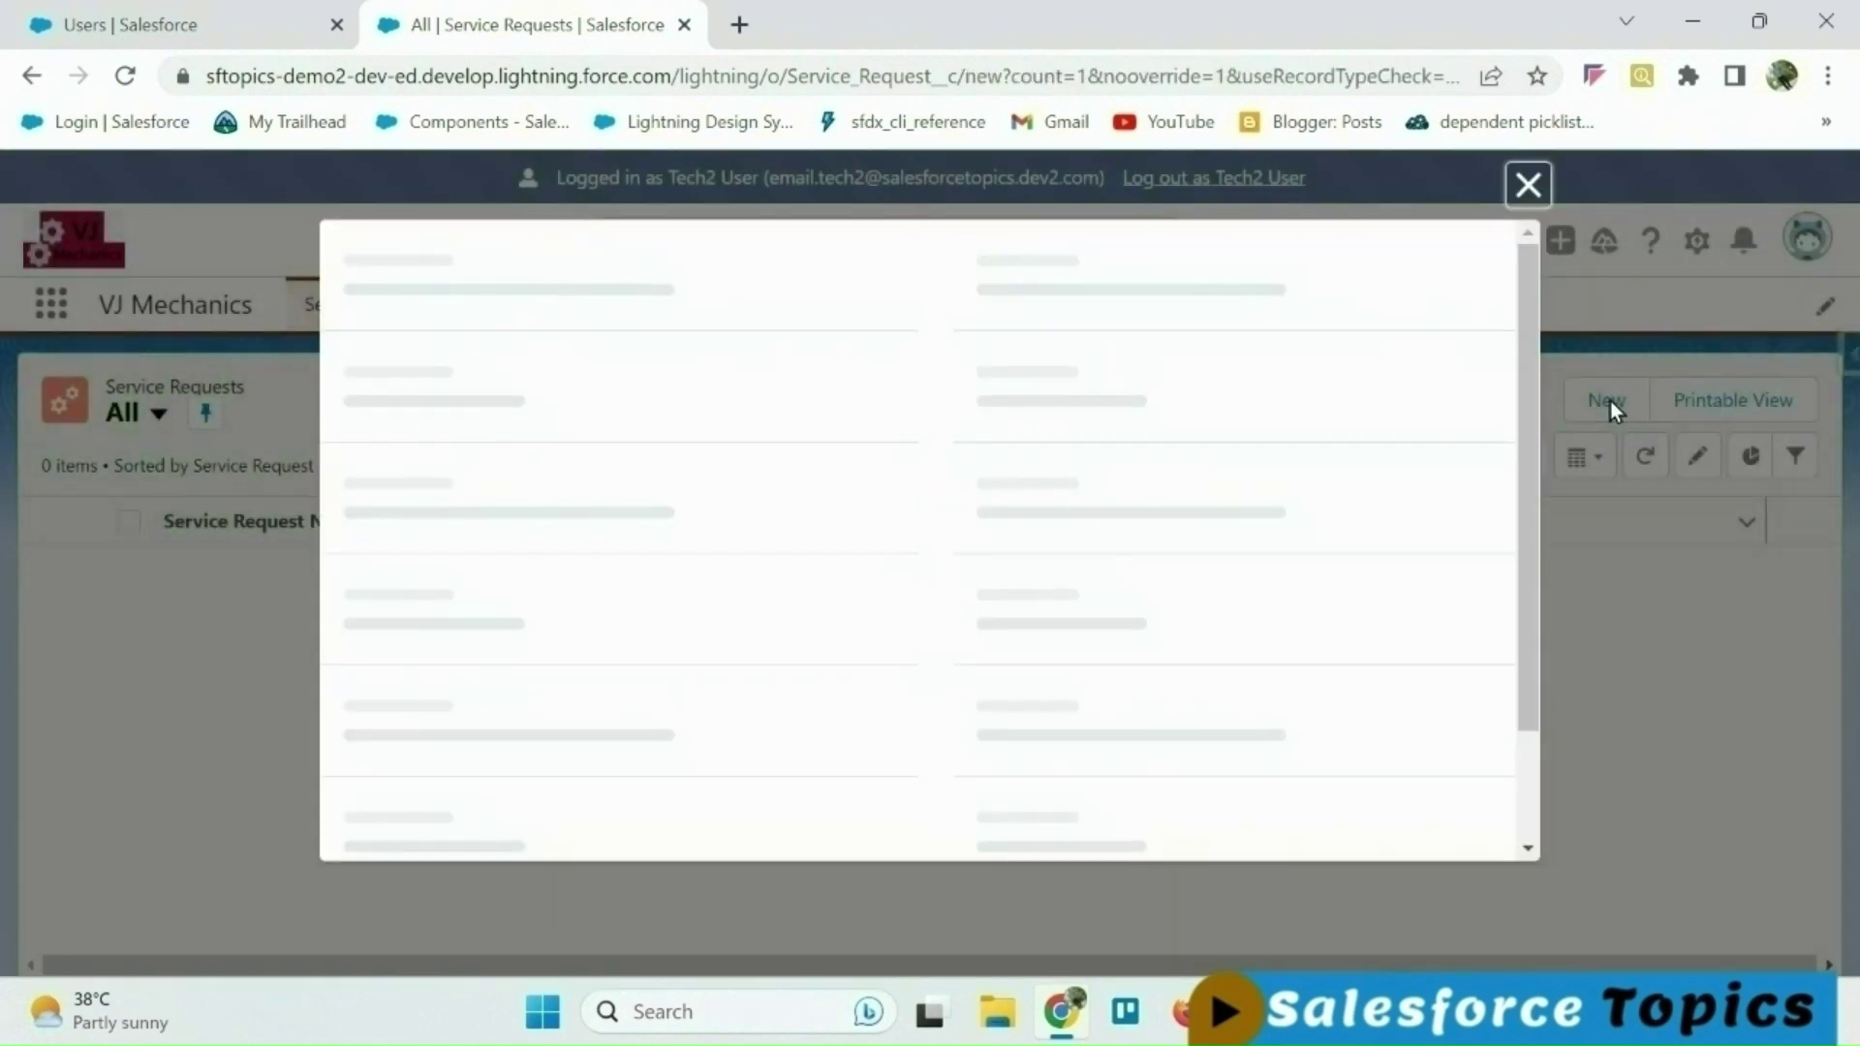
{"action": "type", "text": "SR Created By Tech2"}
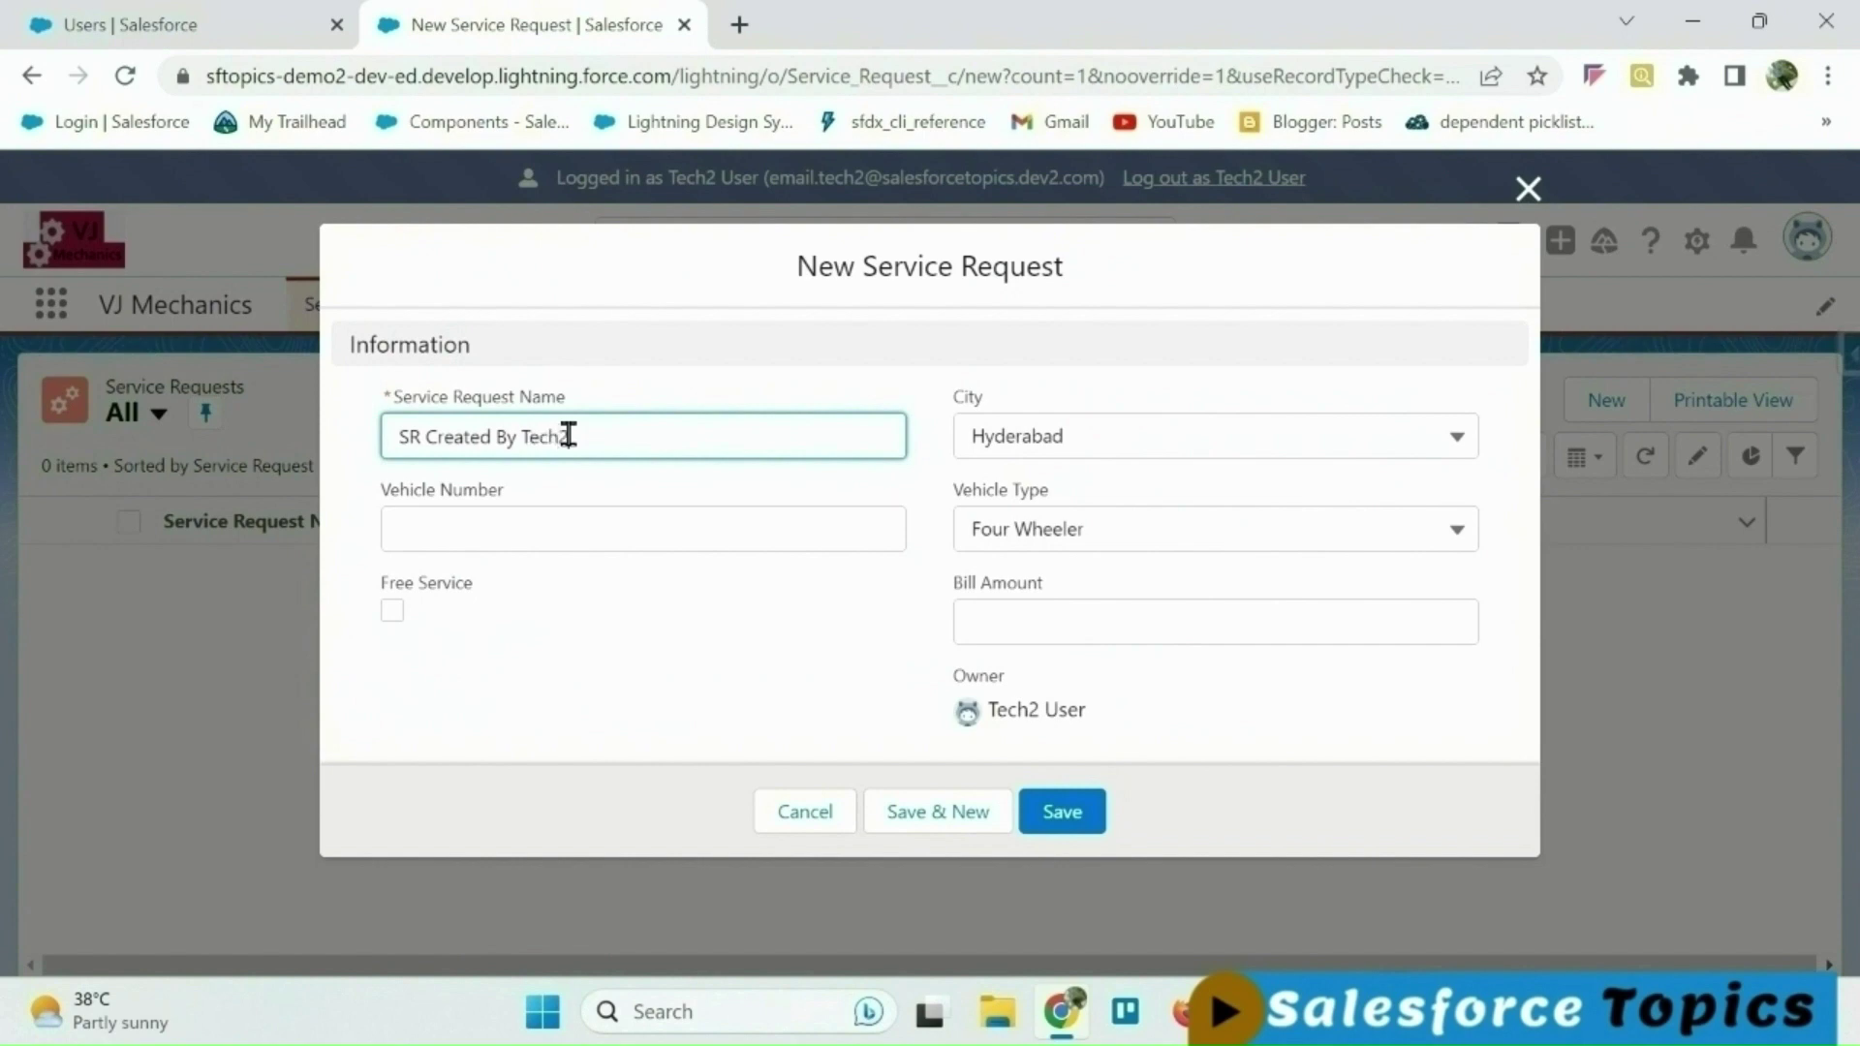
{"action": "left_click", "coordinate": [577, 543]}
{"action": "type", "text": "5678"}
{"action": "left_click", "coordinate": [1215, 620]}
{"action": "type", "text": "2000"}
{"action": "left_click", "coordinate": [1063, 811]}
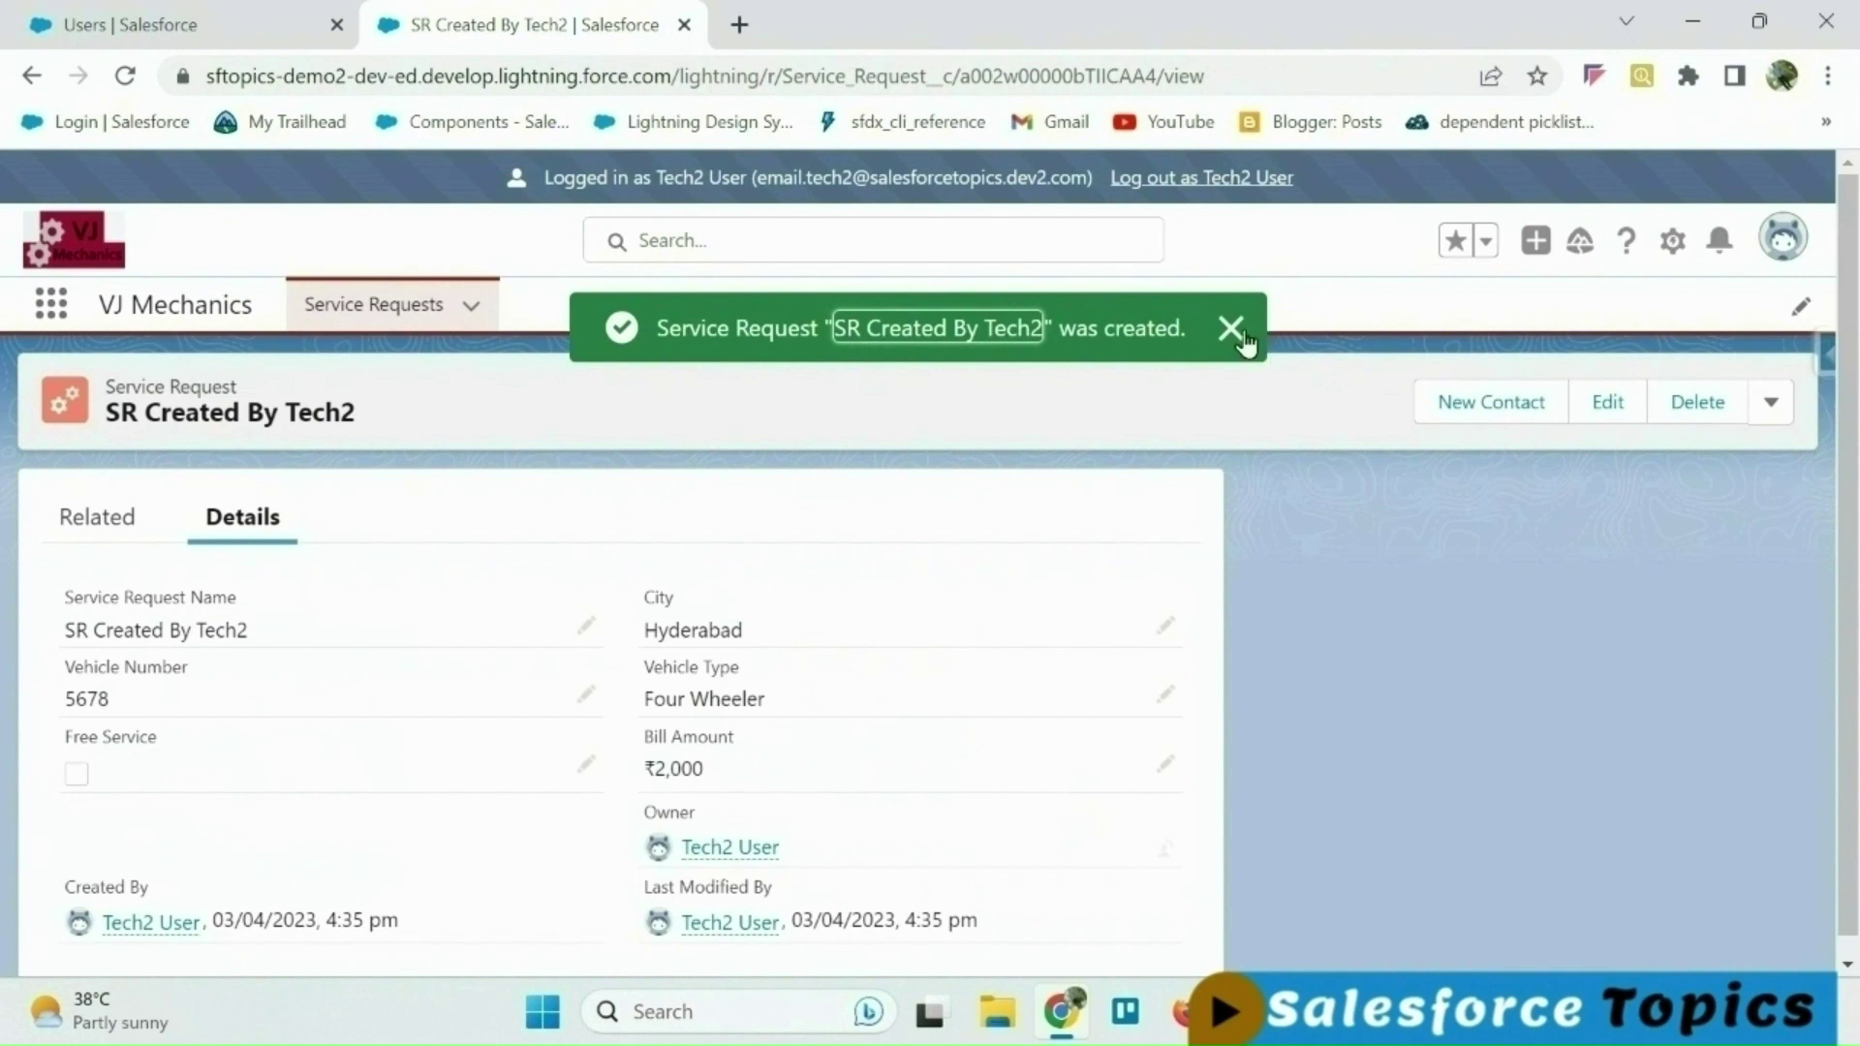
Highlight that Tech2 User owns the record and list its available actions.
{"action": "left_click", "coordinate": [1244, 335]}
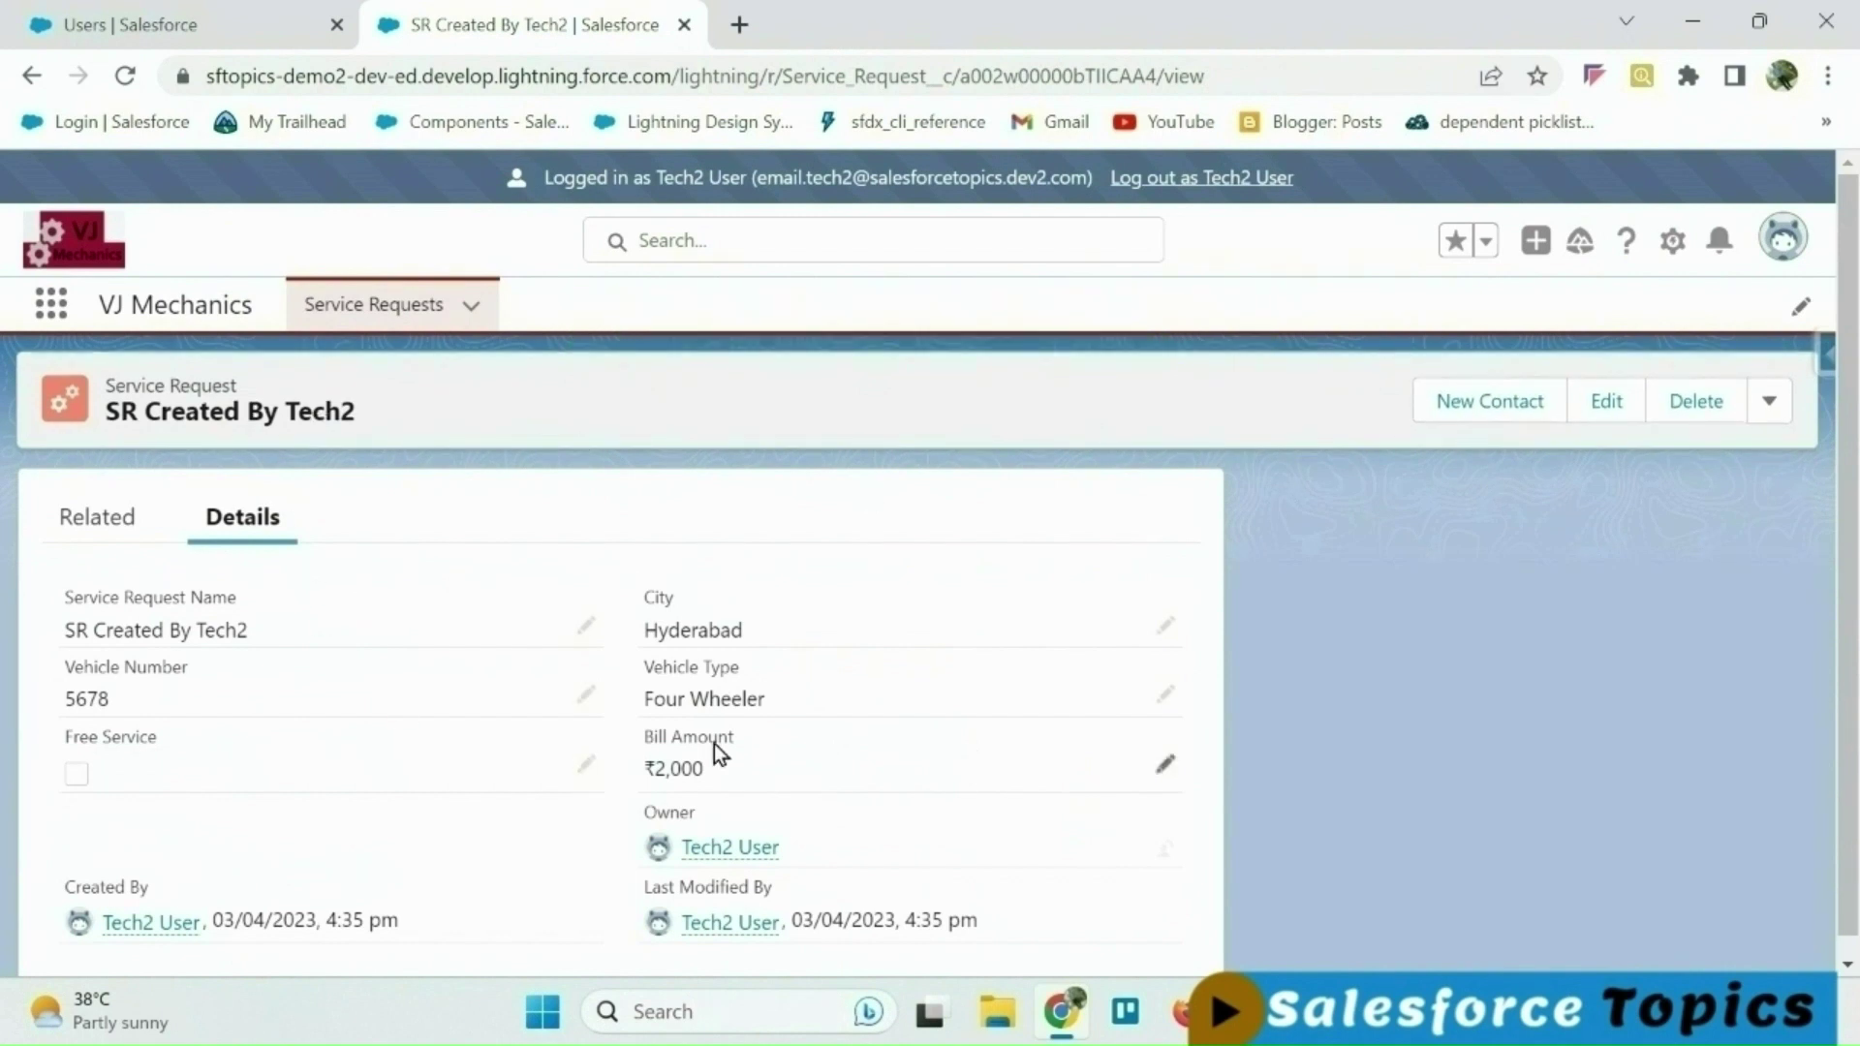
{"action": "left_click_drag", "start_coordinate": [814, 852], "coordinate": [636, 794]}
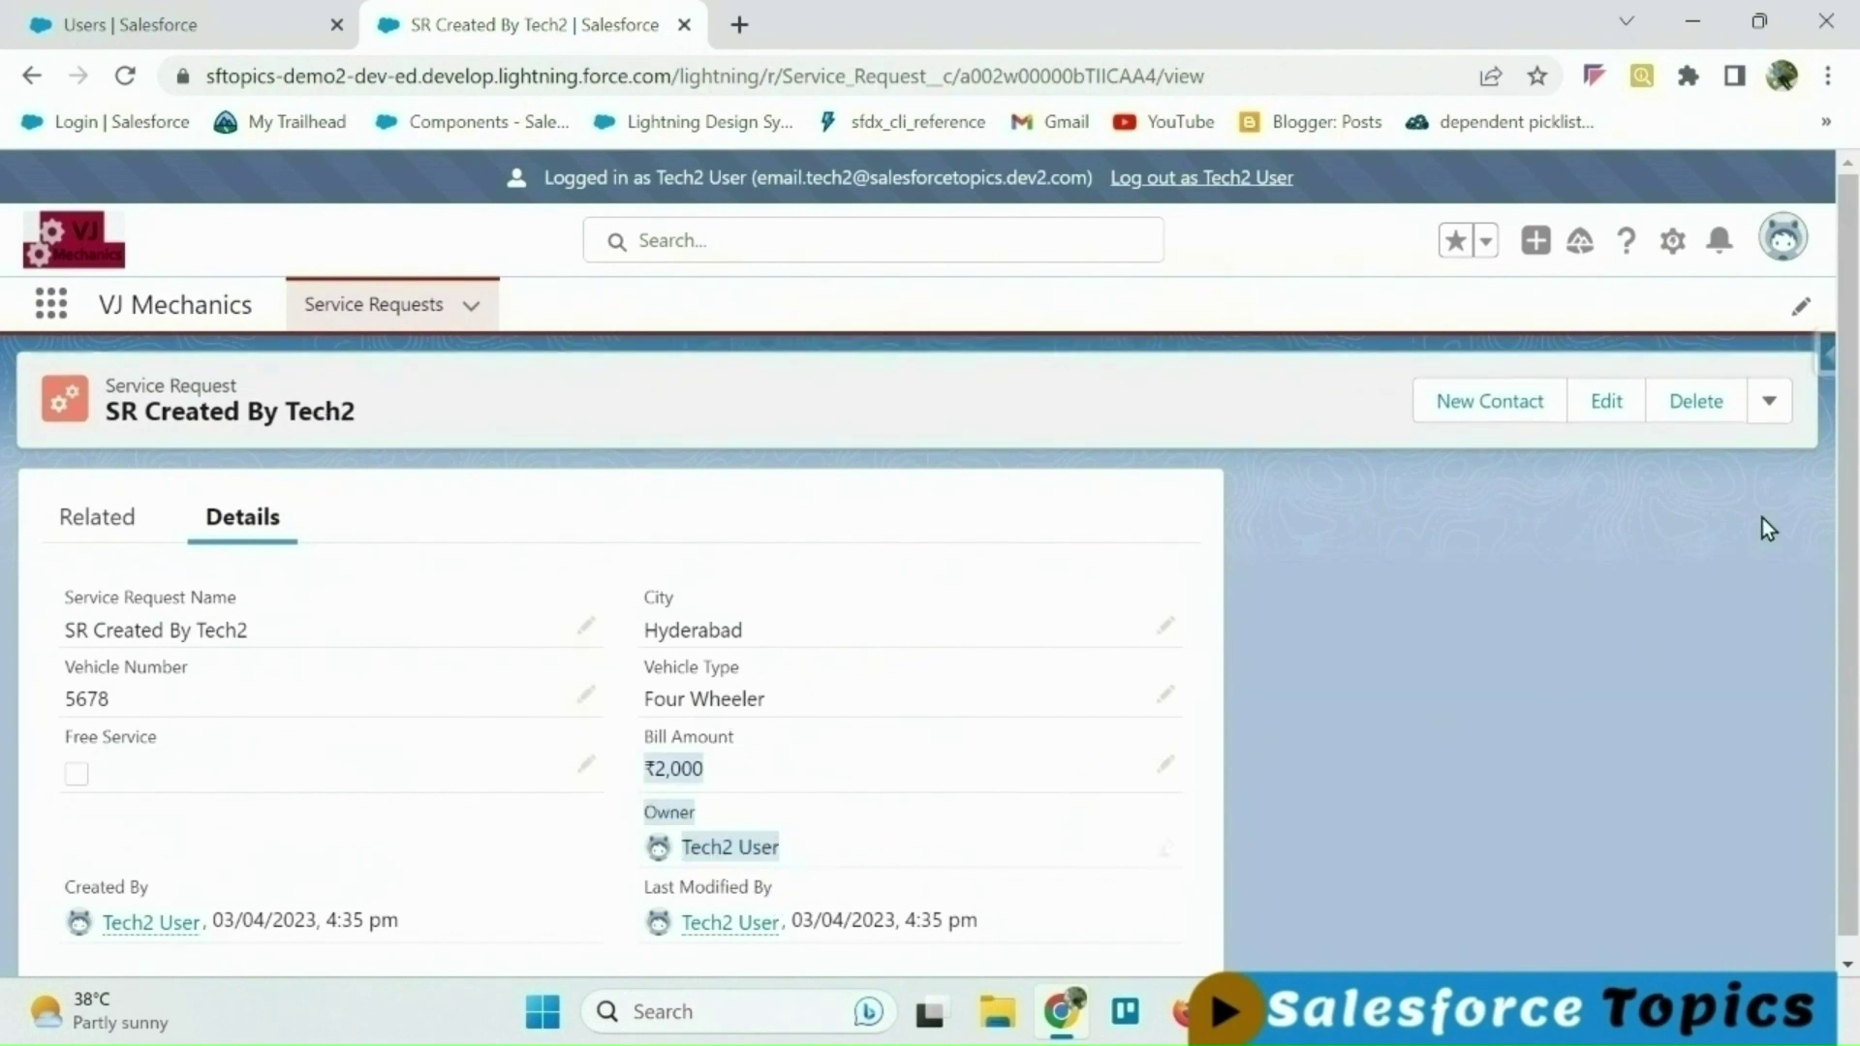
{"action": "left_click", "coordinate": [1766, 402]}
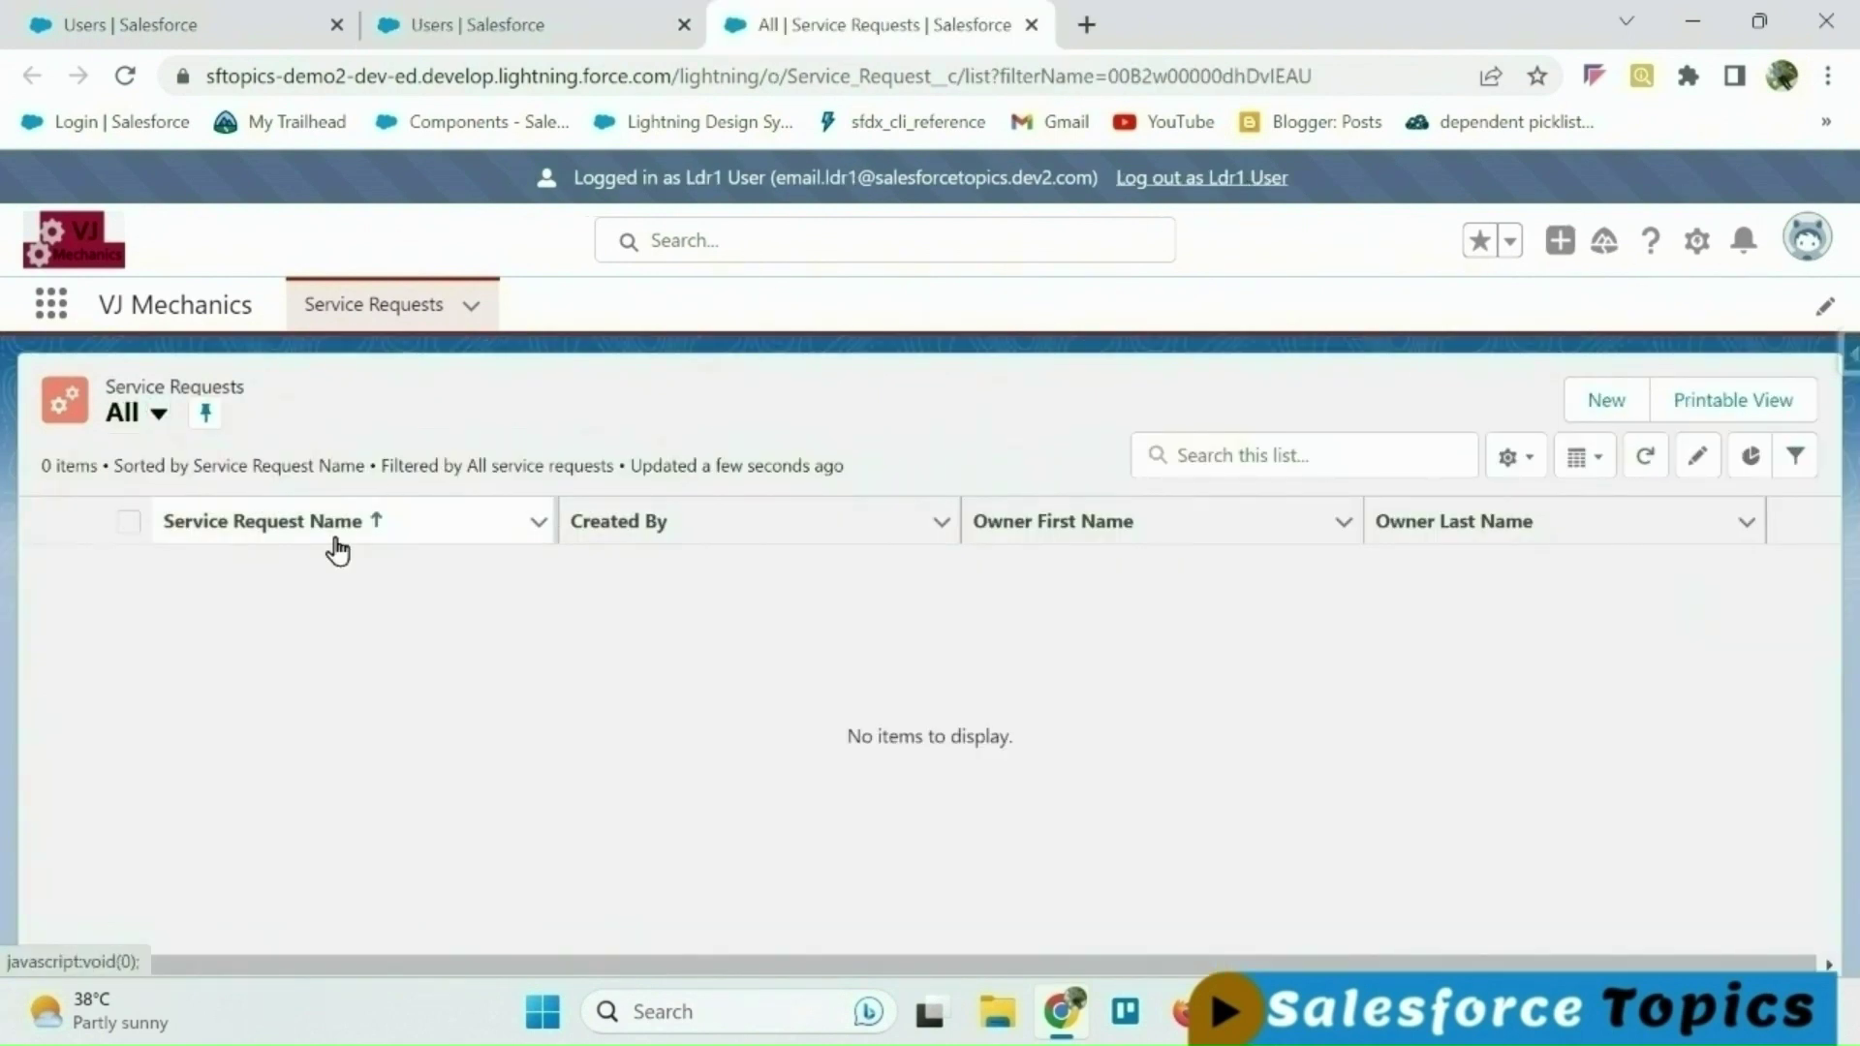
Start 'SR created by Ldr1' with Vehicle Type Two Wheeler and City Chennai.
{"action": "left_click", "coordinate": [1608, 402]}
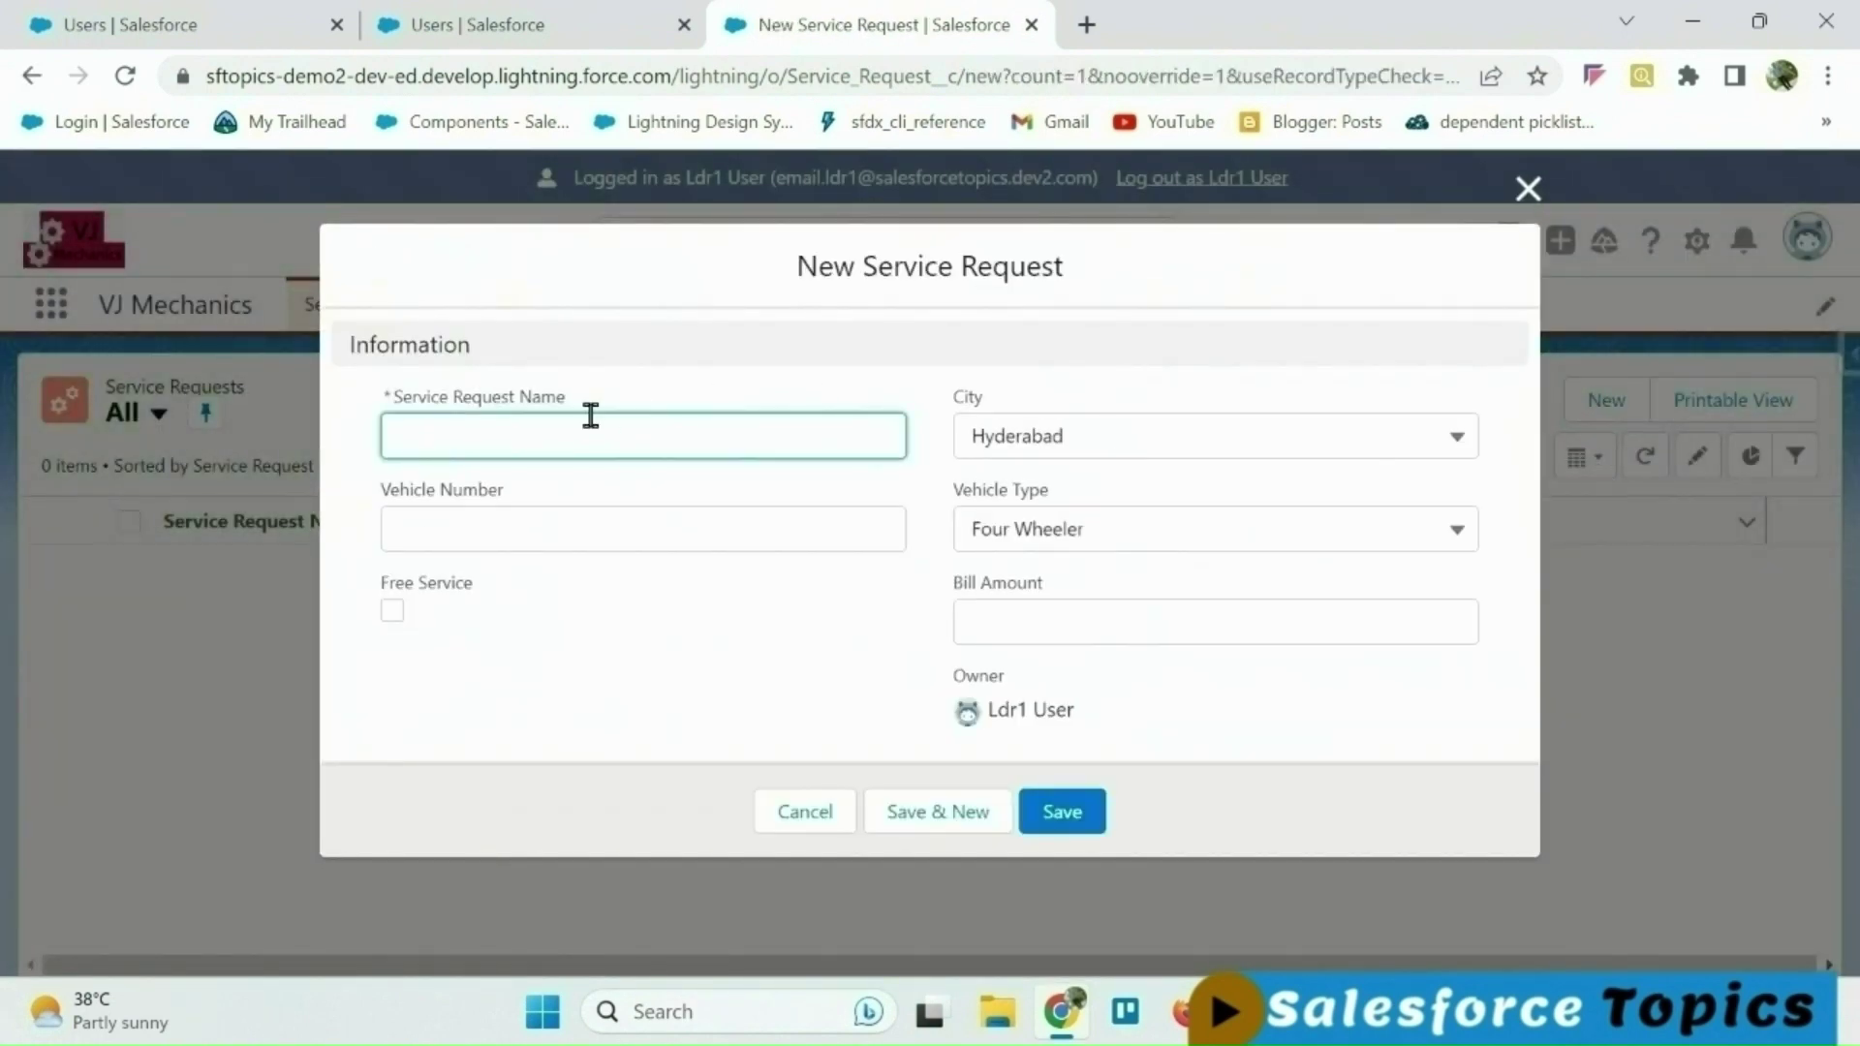
{"action": "left_click", "coordinate": [570, 420]}
{"action": "type", "text": "S"}
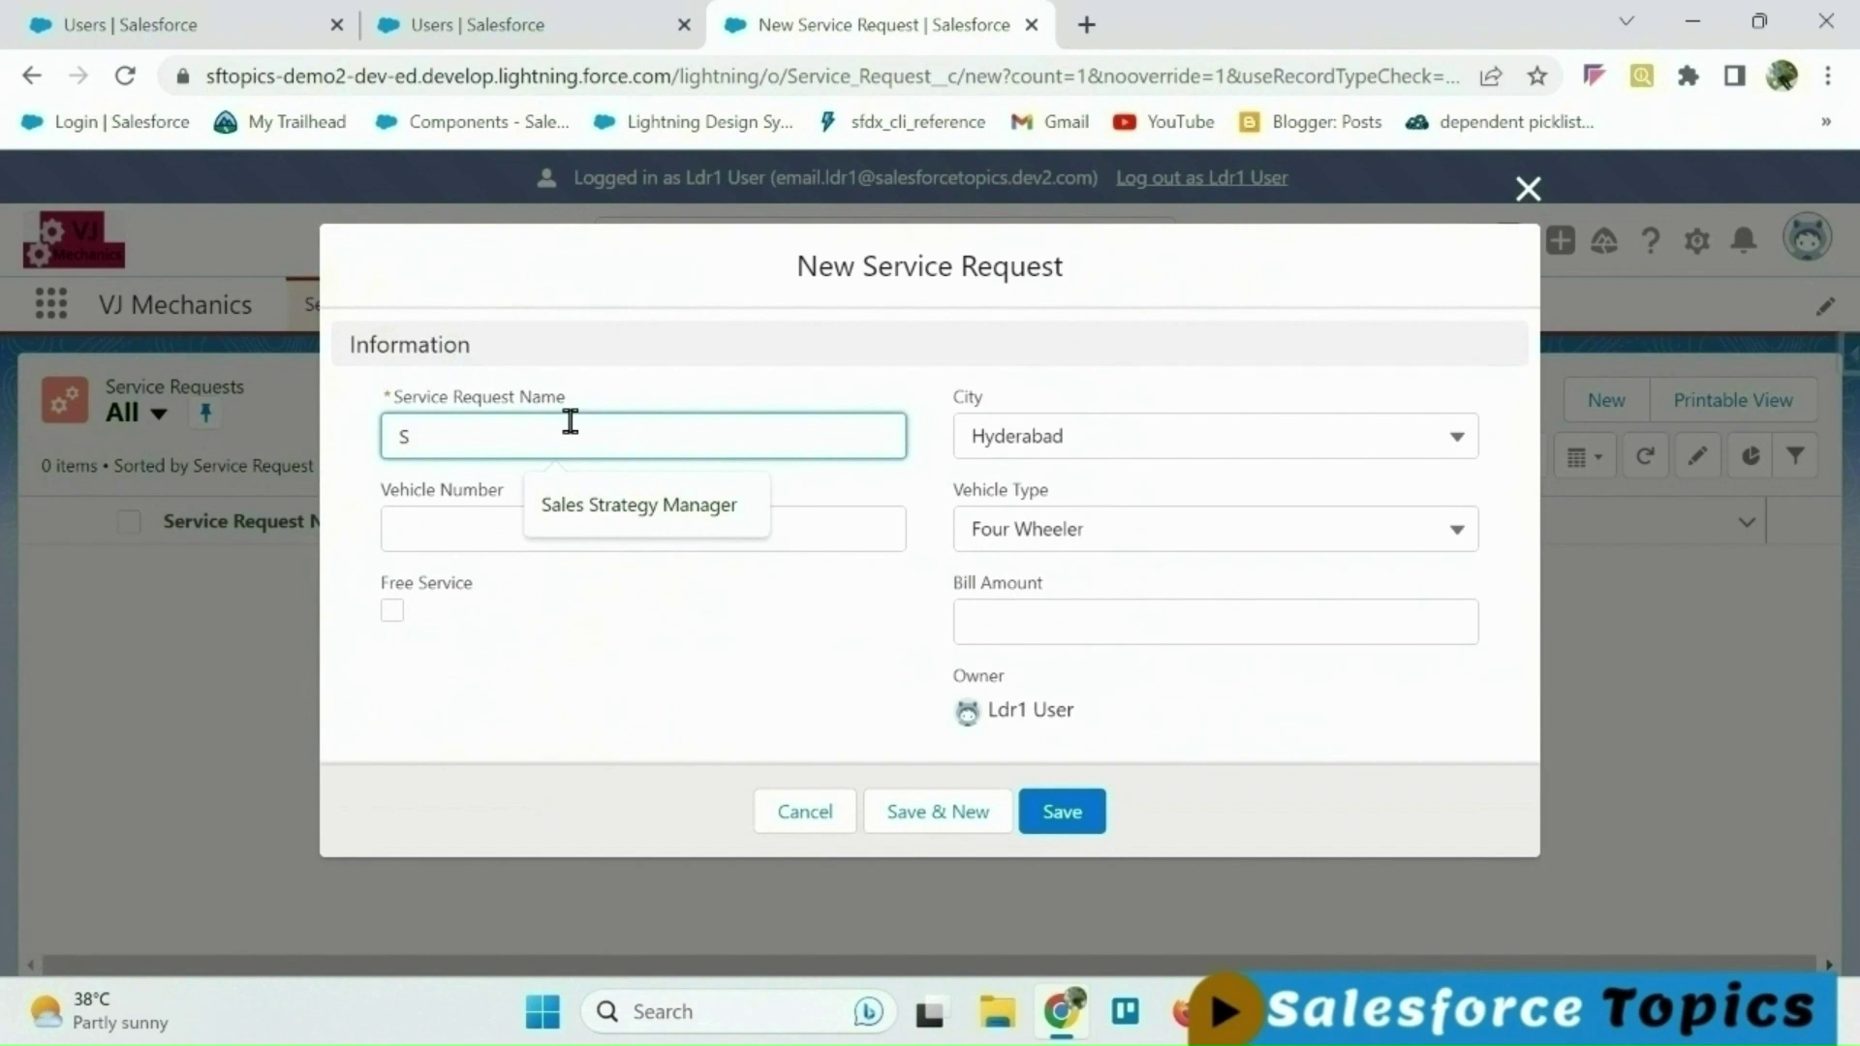
{"action": "type", "text": "R"}
{"action": "type", "text": "ated by Ldr1"}
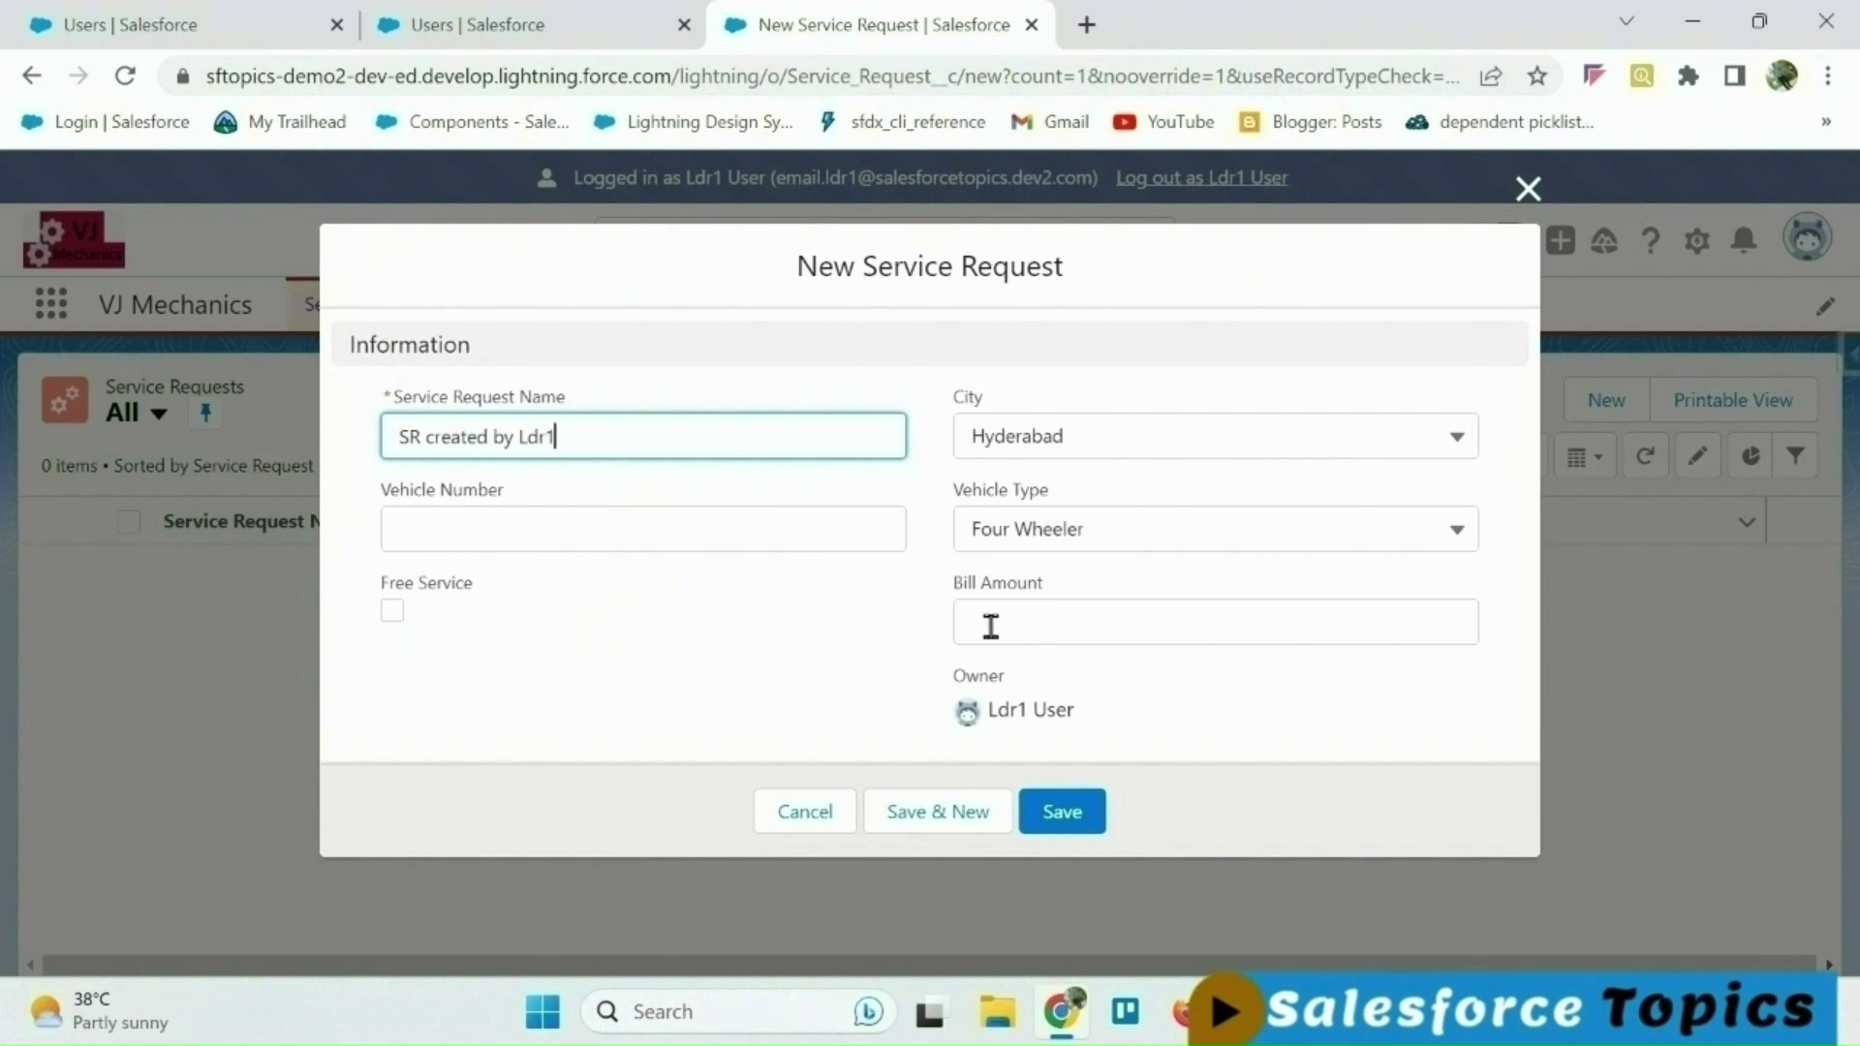
{"action": "left_click", "coordinate": [1104, 540]}
{"action": "left_click", "coordinate": [1073, 681]}
{"action": "left_click", "coordinate": [1088, 451]}
{"action": "left_click", "coordinate": [1100, 641]}
Enter vehicle number 76676 and bill 3000, save, review owner actions, and close the tab.
{"action": "left_click", "coordinate": [683, 528]}
{"action": "type", "text": "76676"}
{"action": "left_click", "coordinate": [1109, 634]}
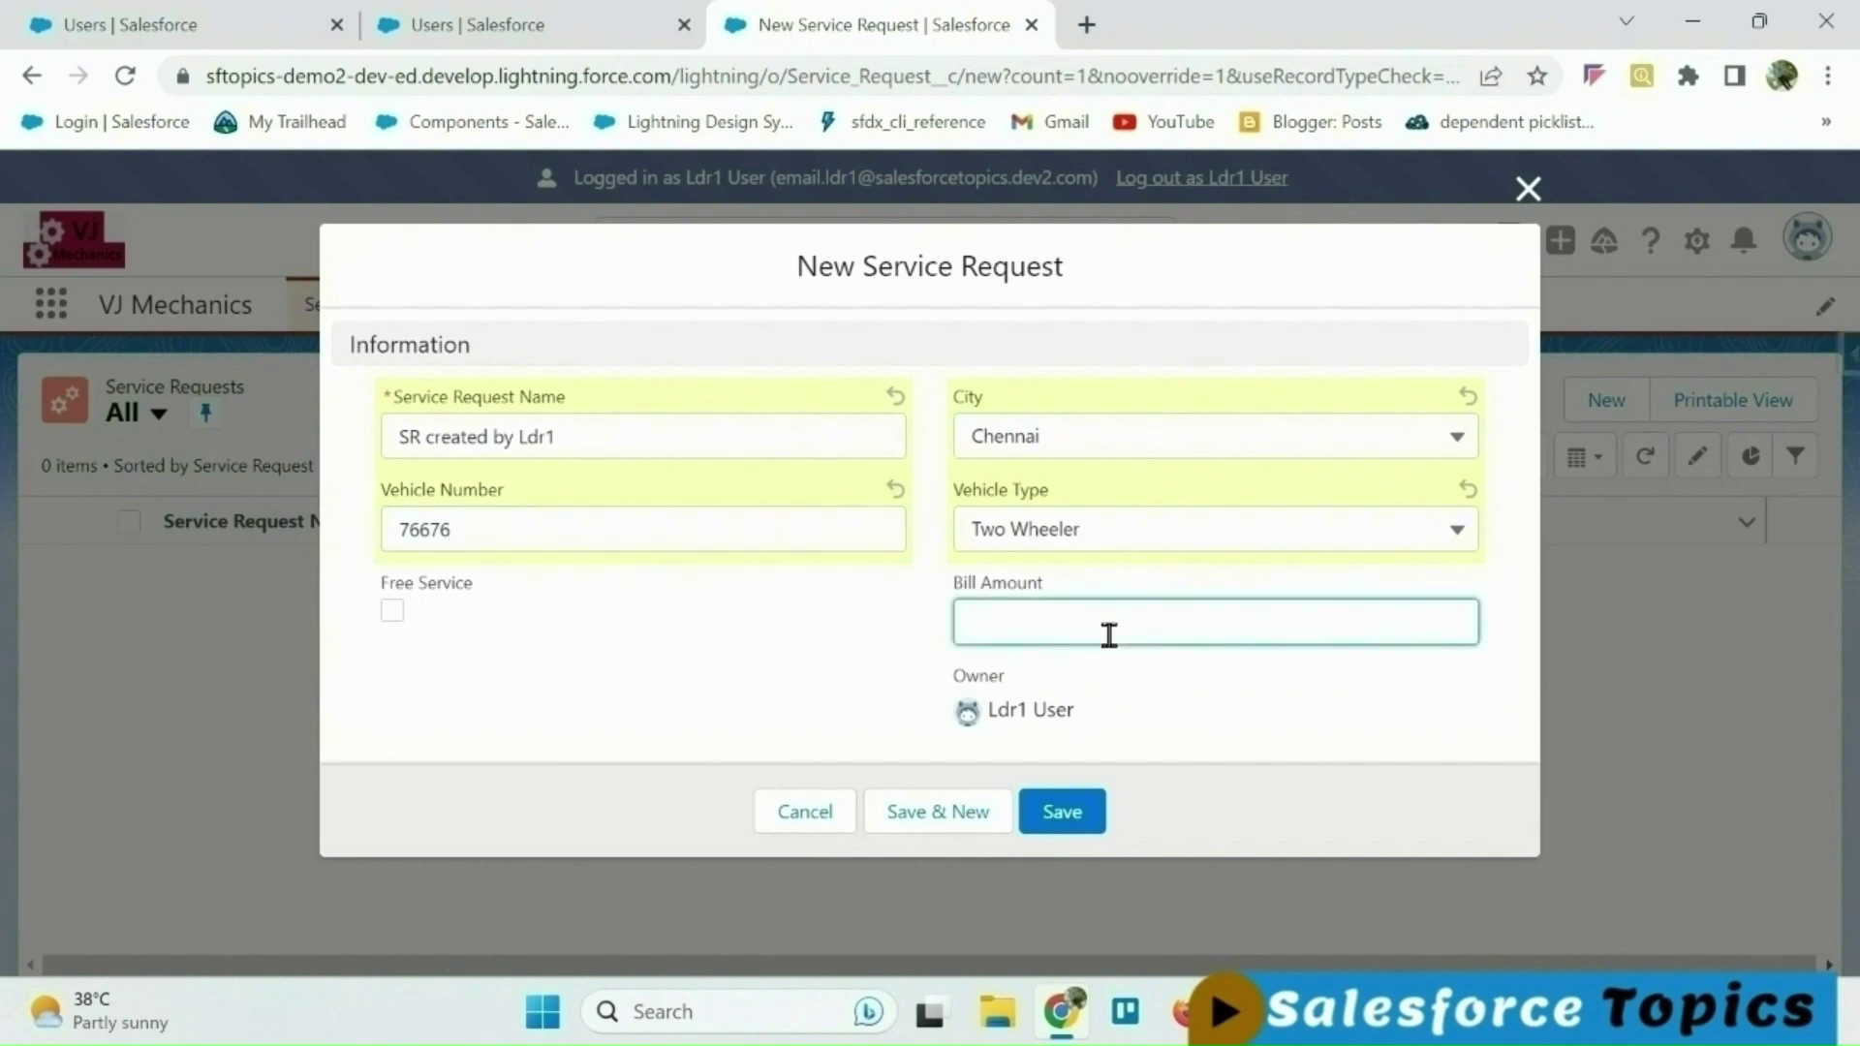
{"action": "type", "text": "3000"}
{"action": "left_click", "coordinate": [1084, 813]}
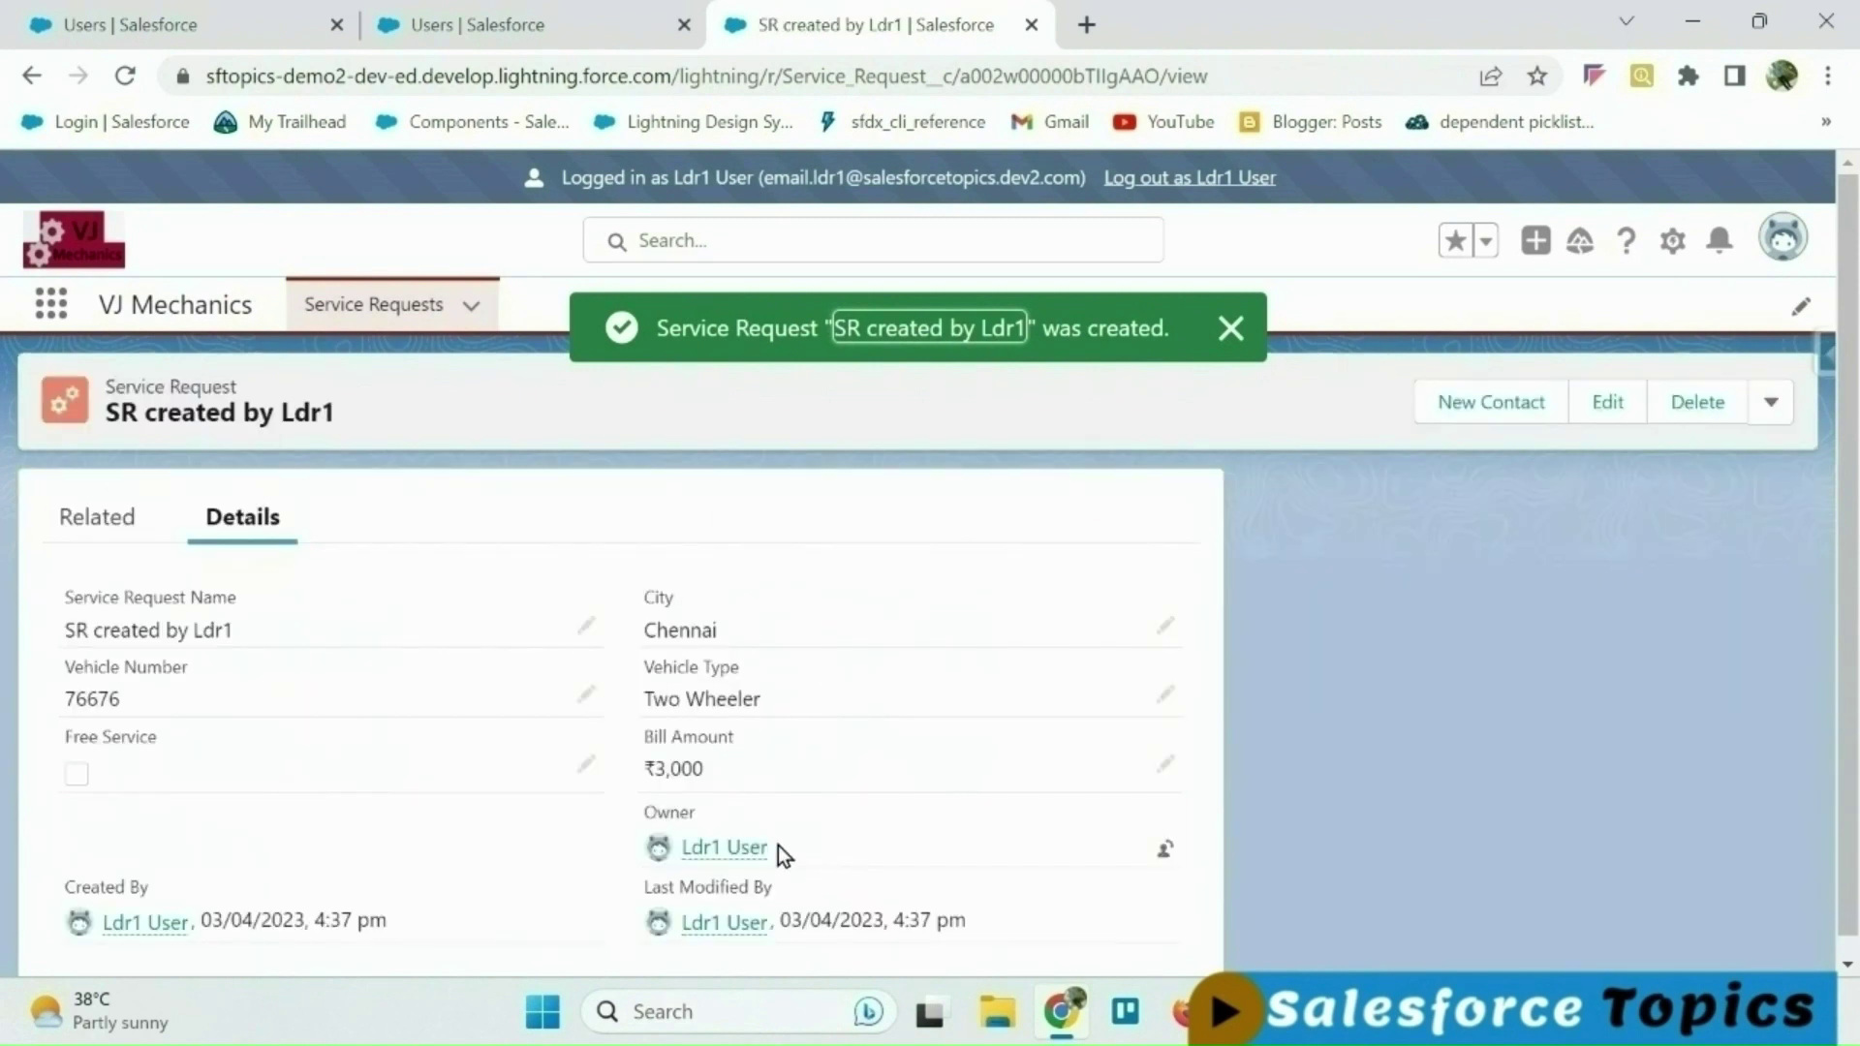
{"action": "left_click", "coordinate": [1230, 325]}
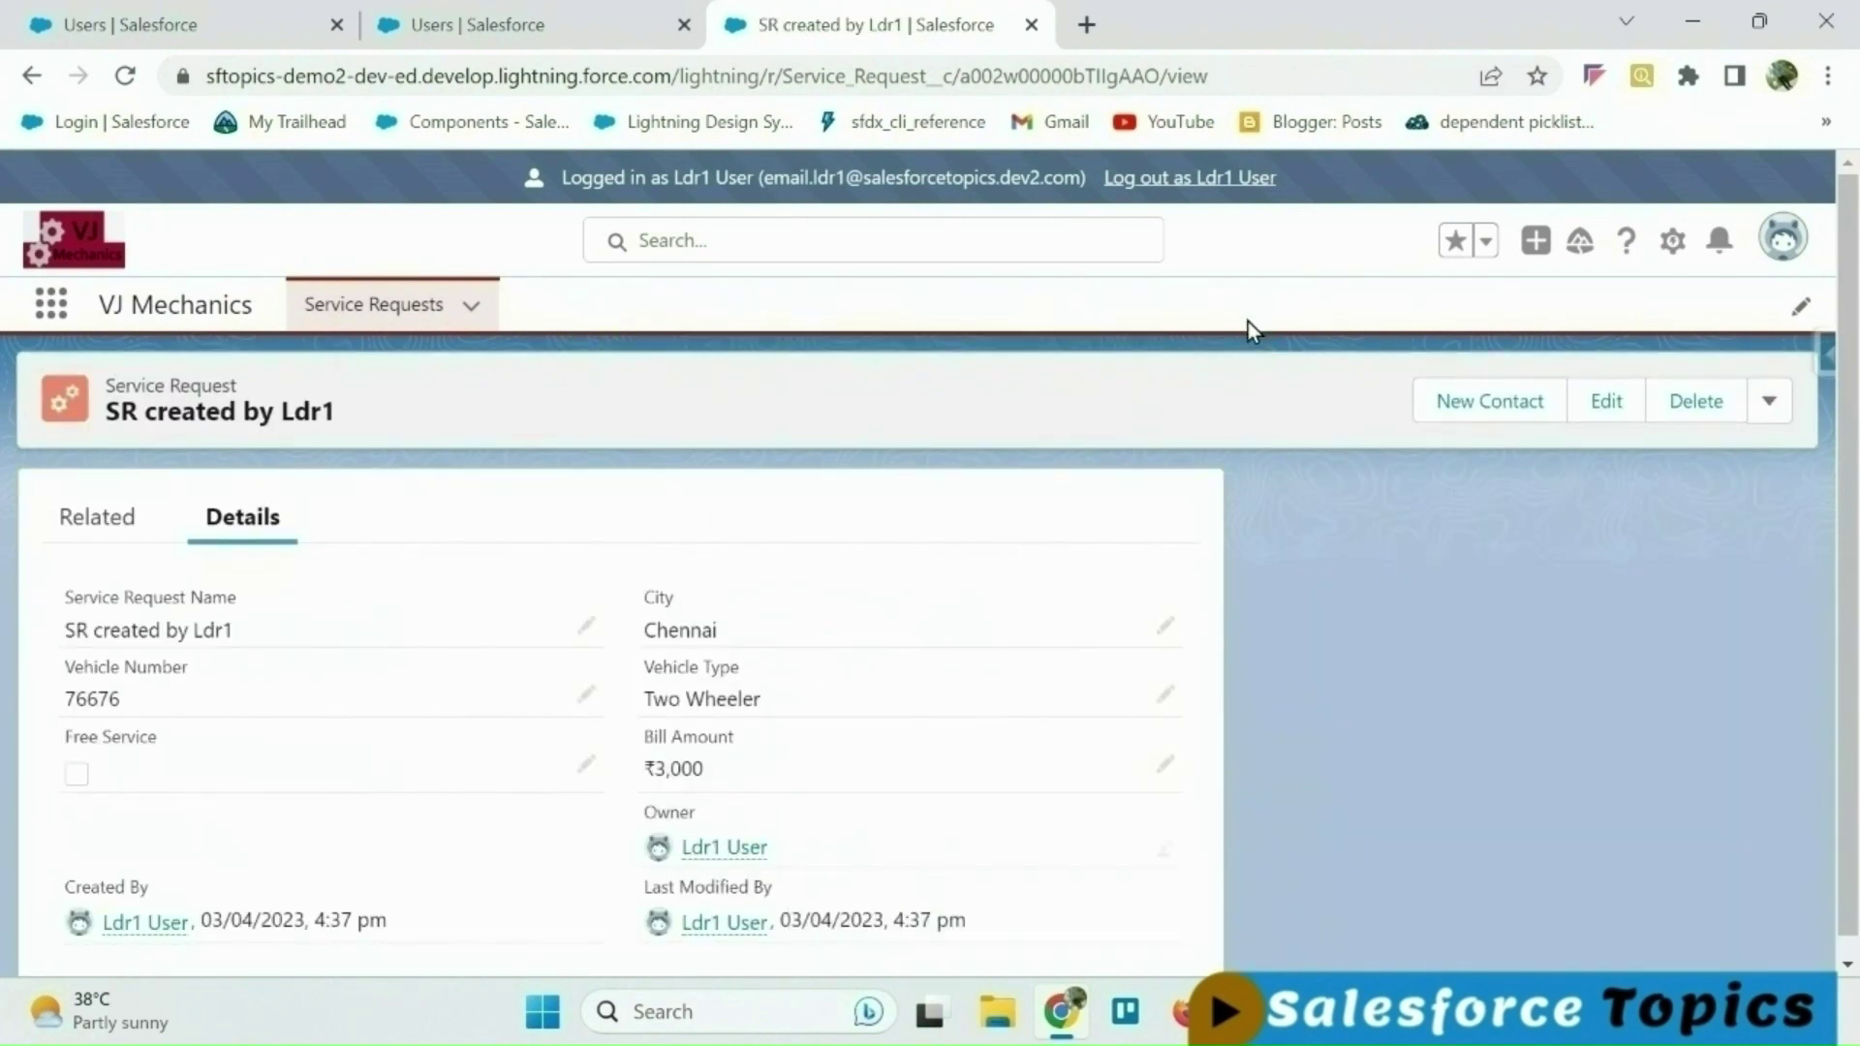
{"action": "left_click", "coordinate": [1768, 400]}
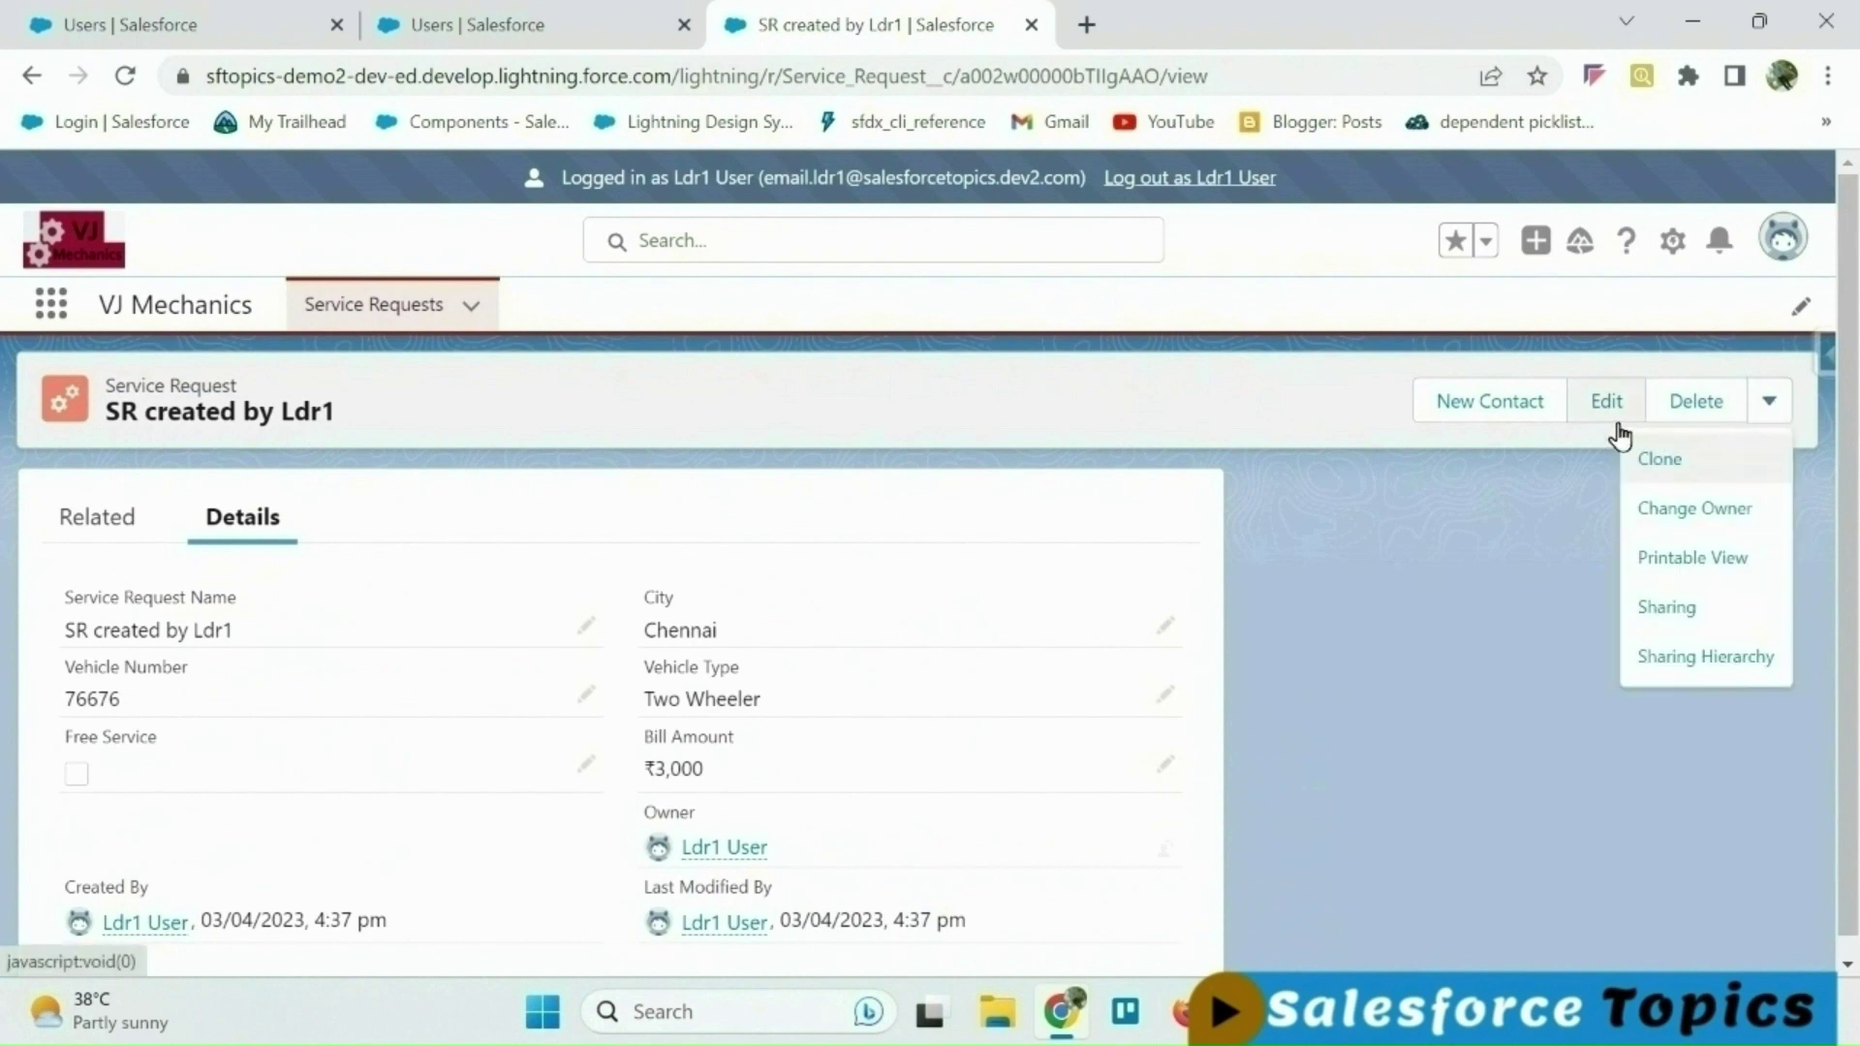
{"action": "key", "text": "ctrl+w"}
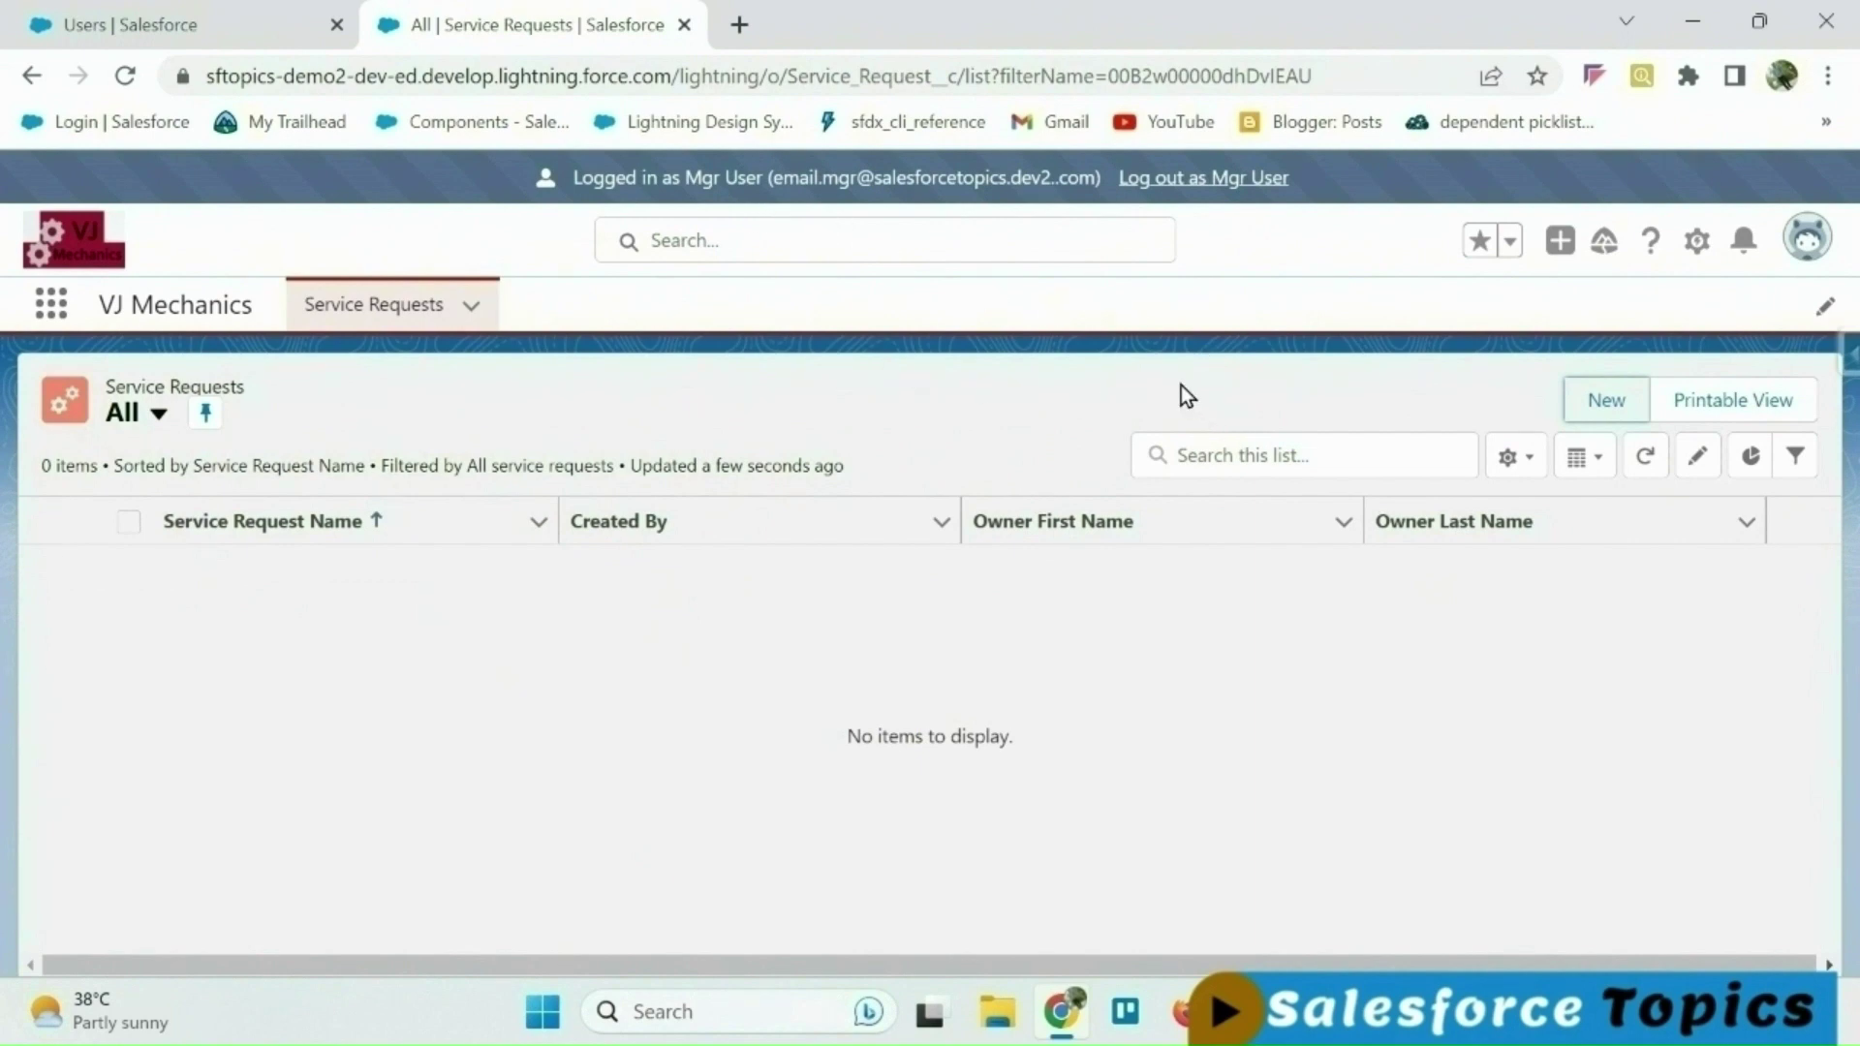
Save a new 'Sr Created By Mgr' request in Bangalore with vehicle 7987789 and bill 4000.
{"action": "left_click", "coordinate": [1588, 398]}
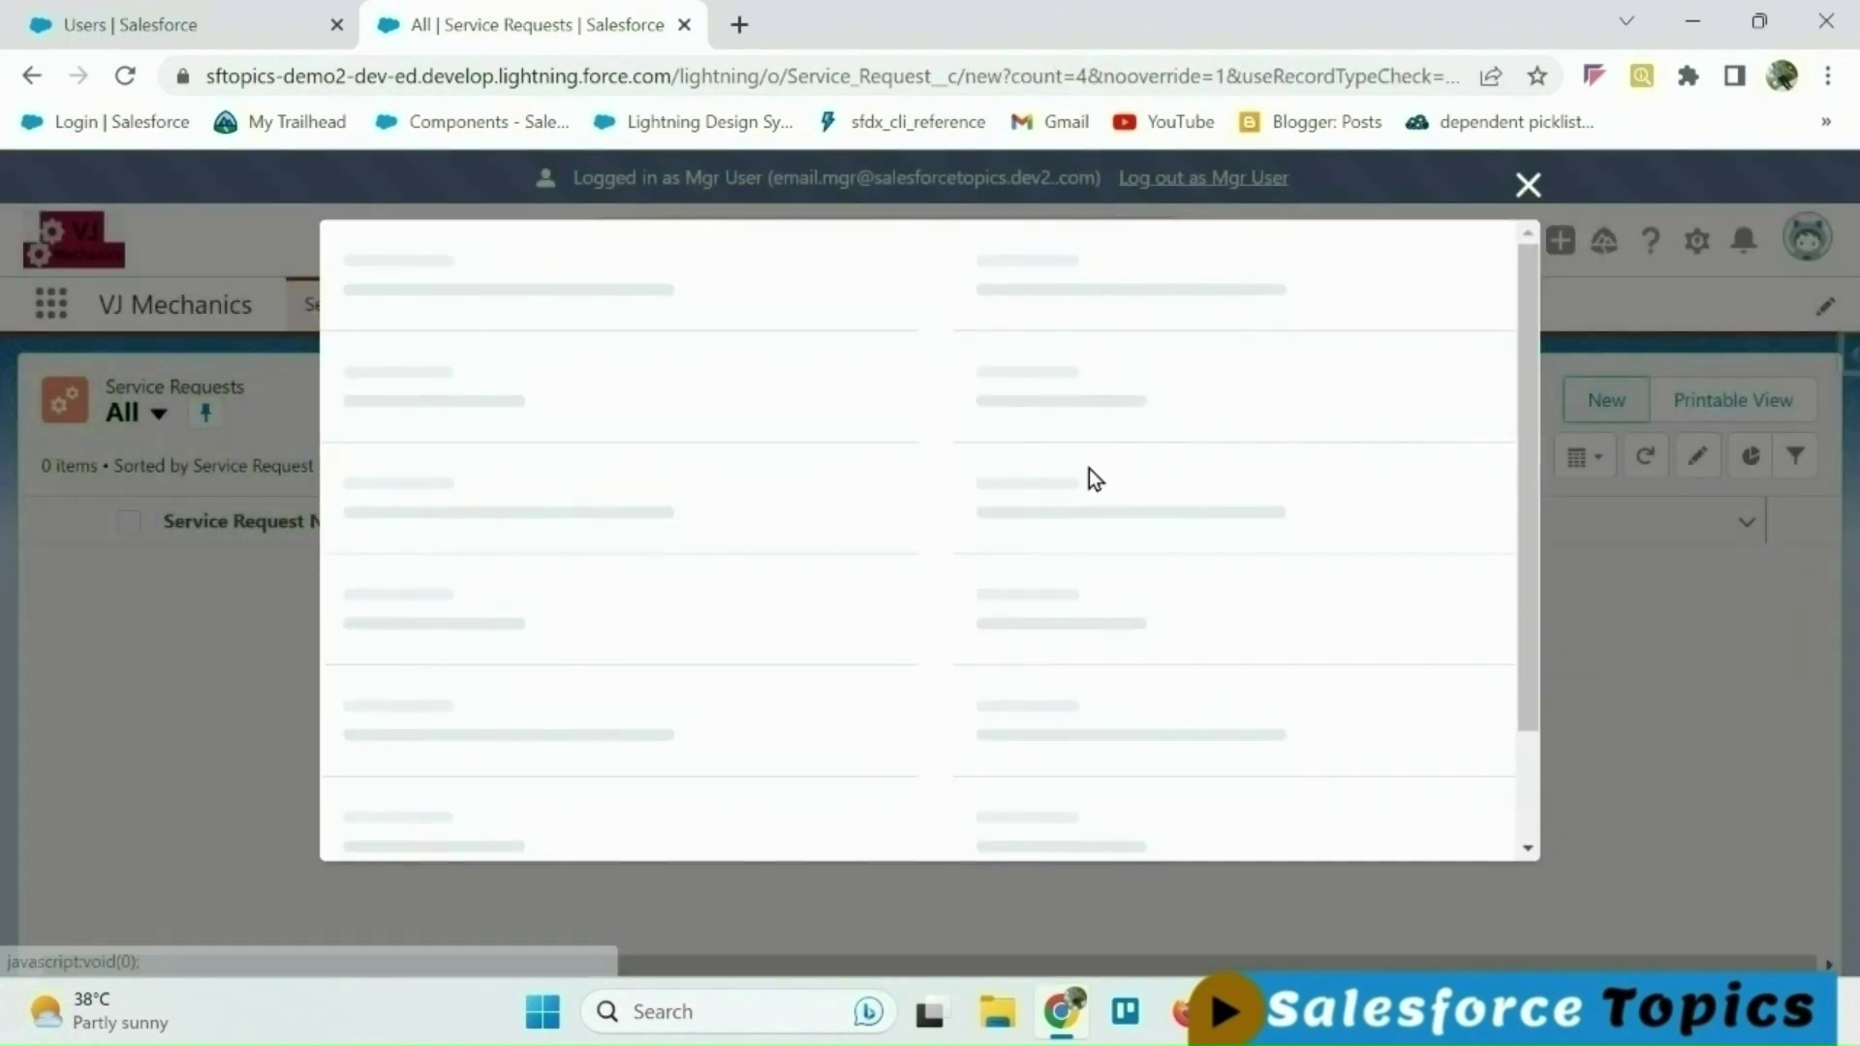
{"action": "left_click", "coordinate": [580, 438]}
{"action": "type", "text": "S"}
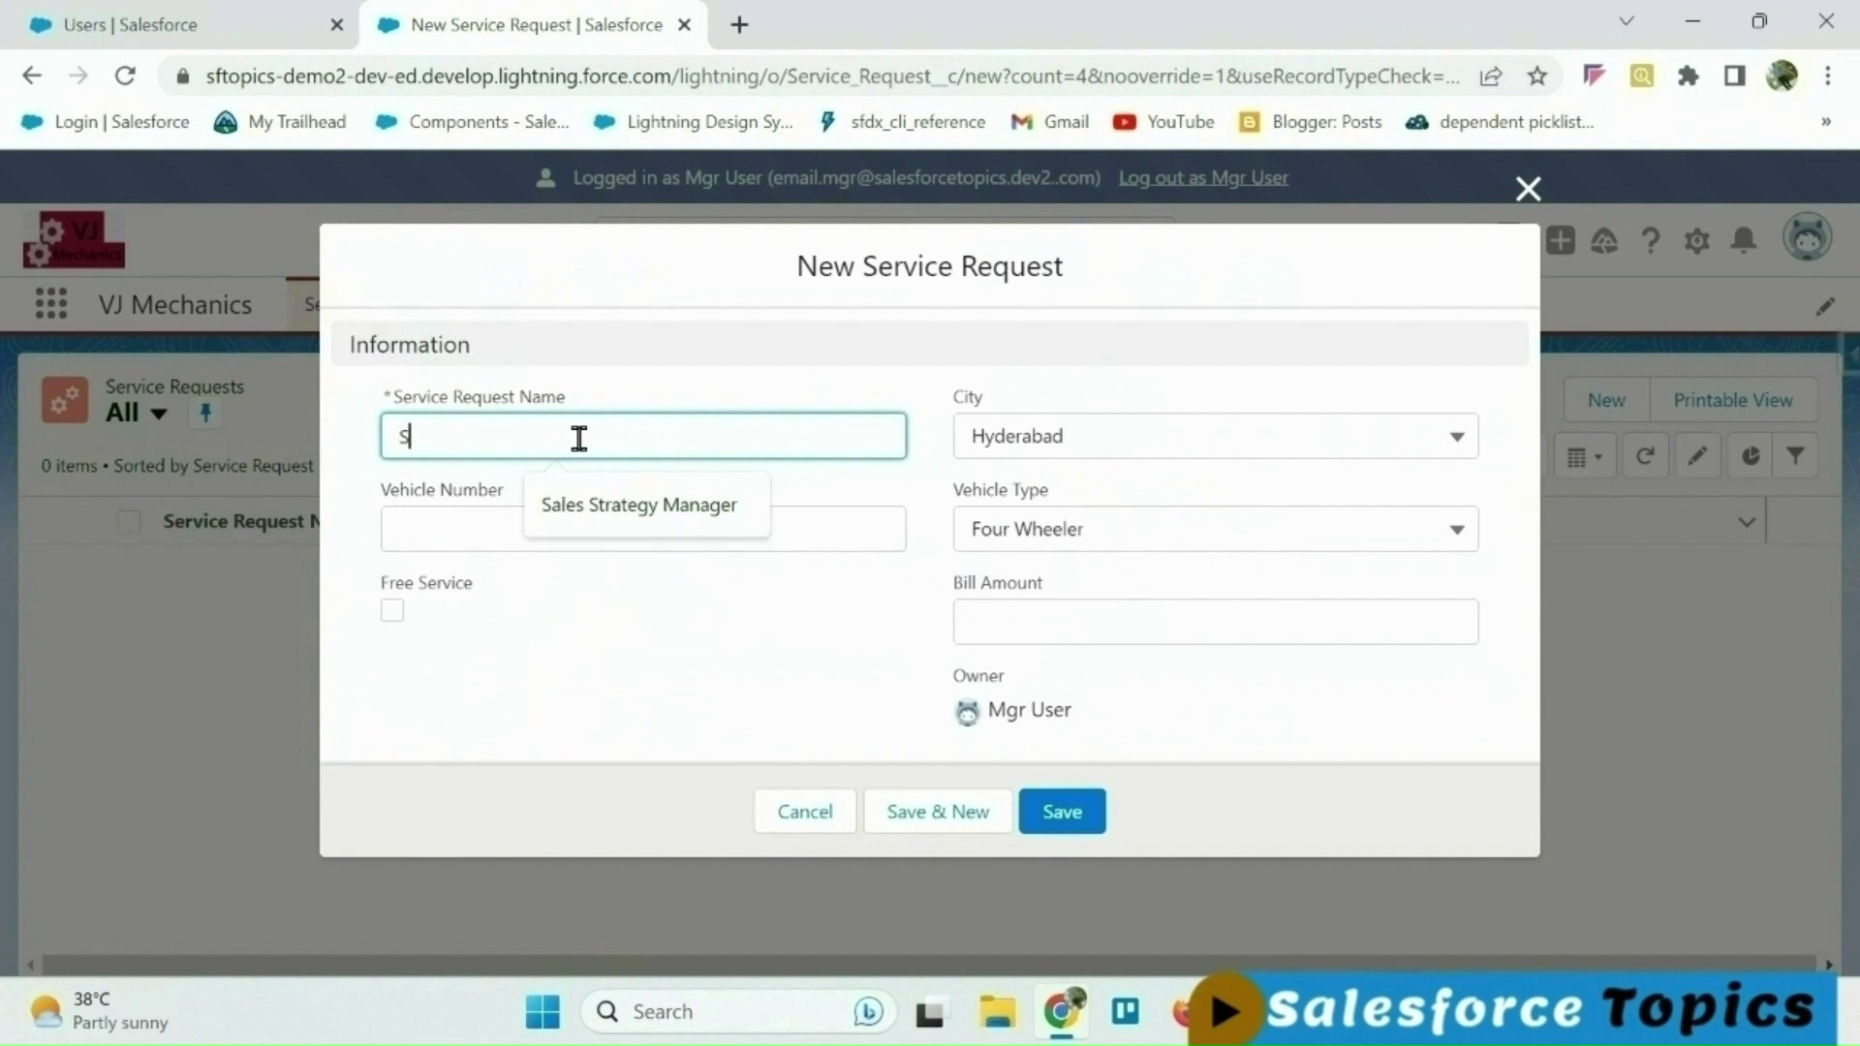
{"action": "type", "text": "r Created By Mgr"}
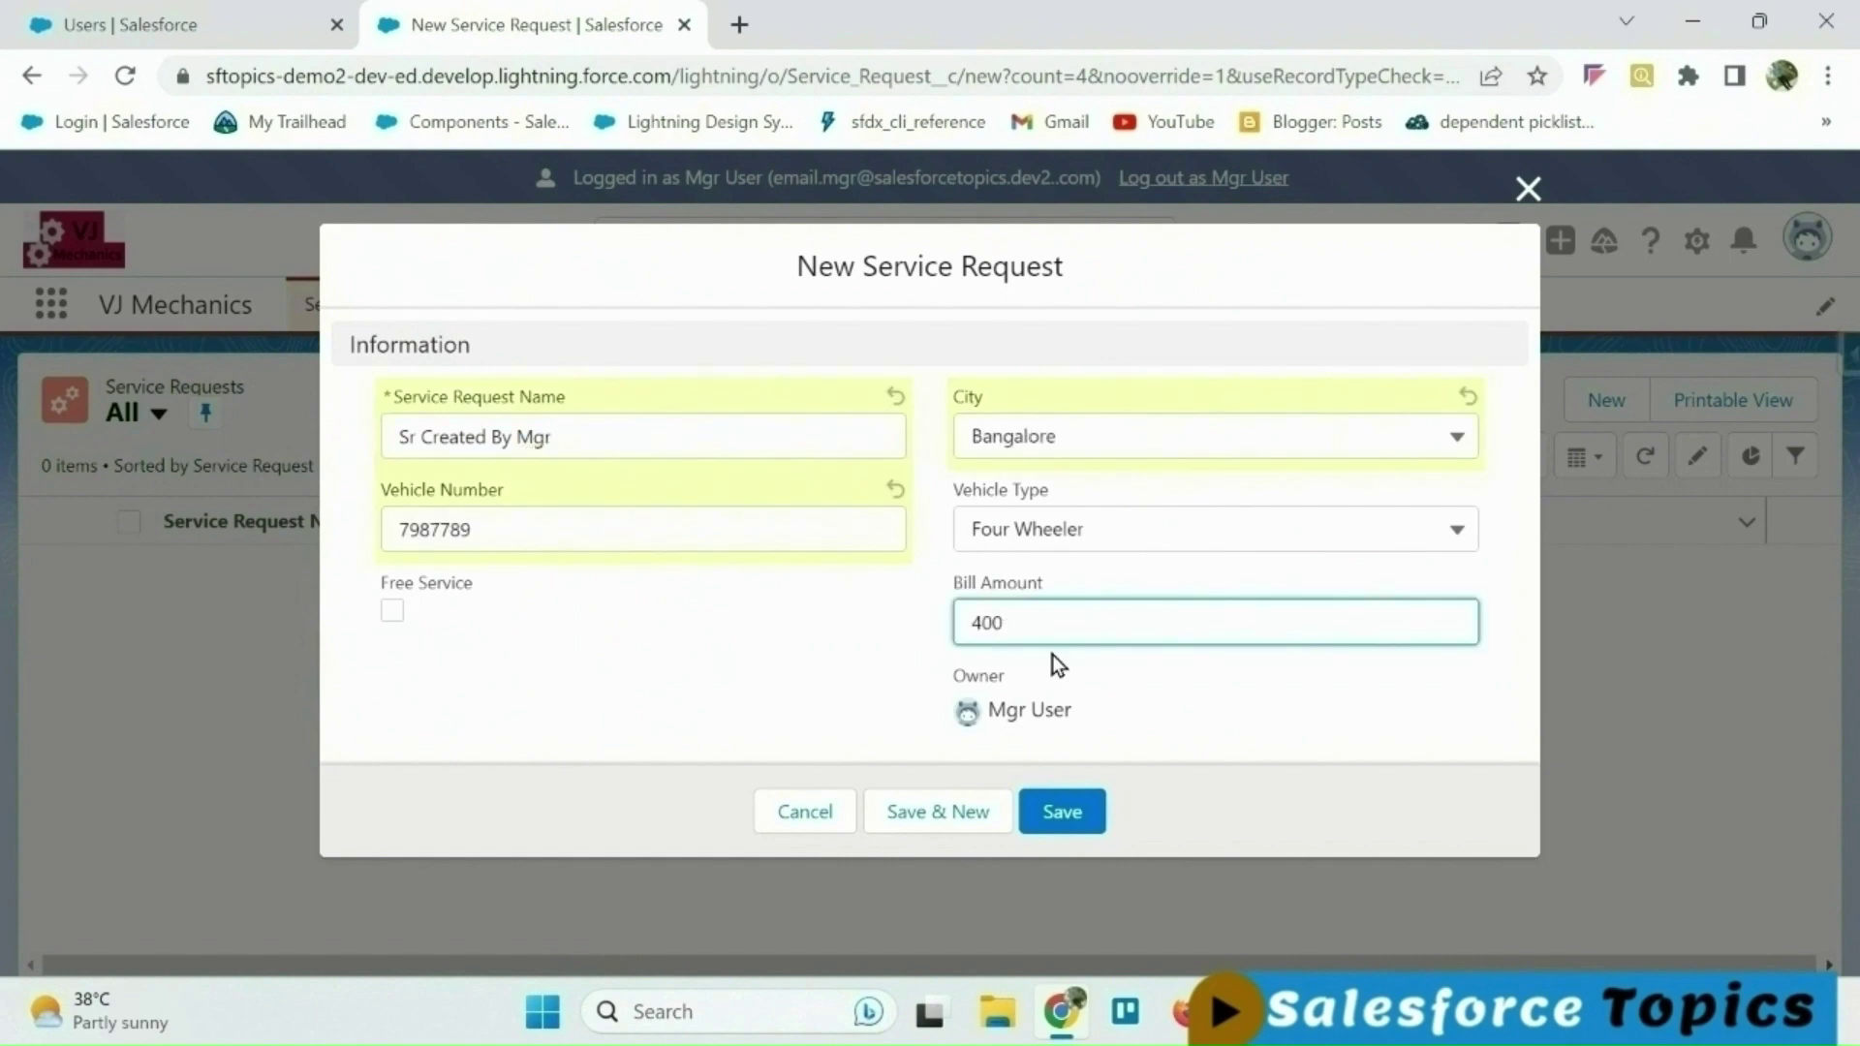
{"action": "type", "text": "0"}
{"action": "left_click", "coordinate": [1071, 822]}
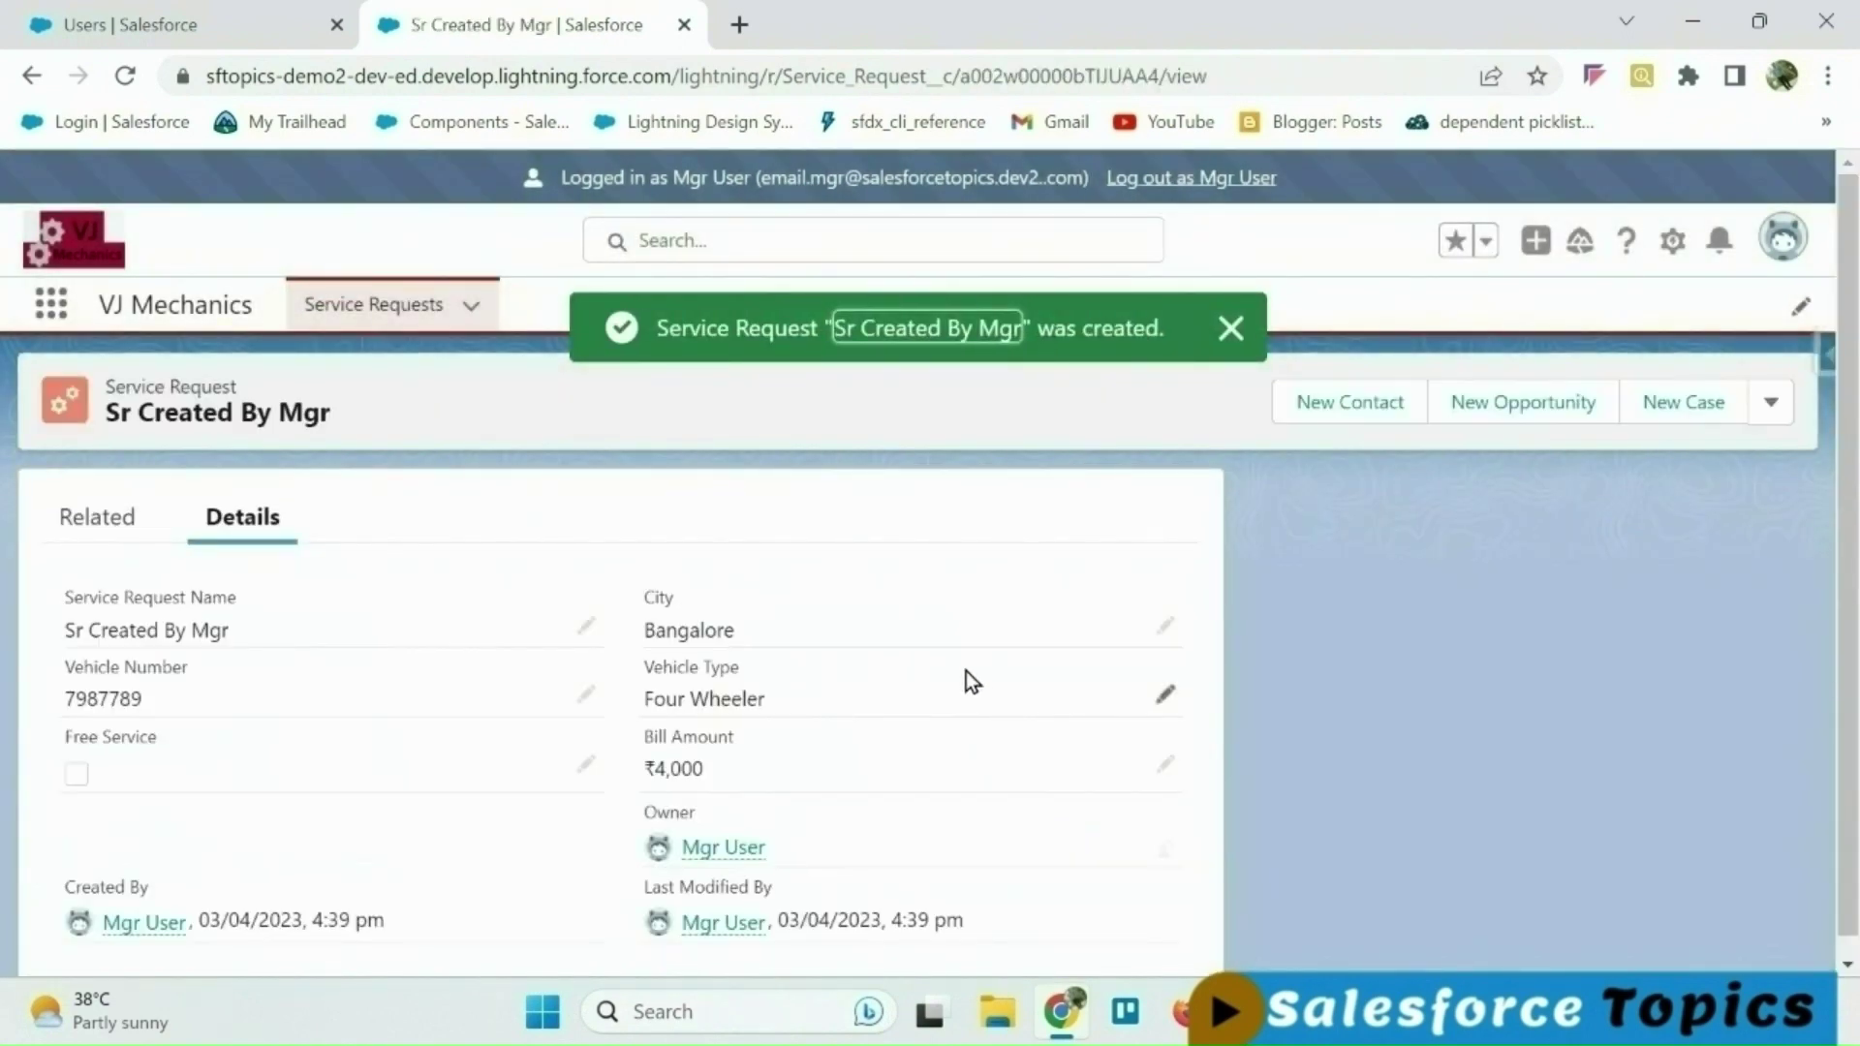
Review the owner's record actions, then advance to the Record Sharing Techniques slide.
{"action": "mouse_move", "coordinate": [741, 846]}
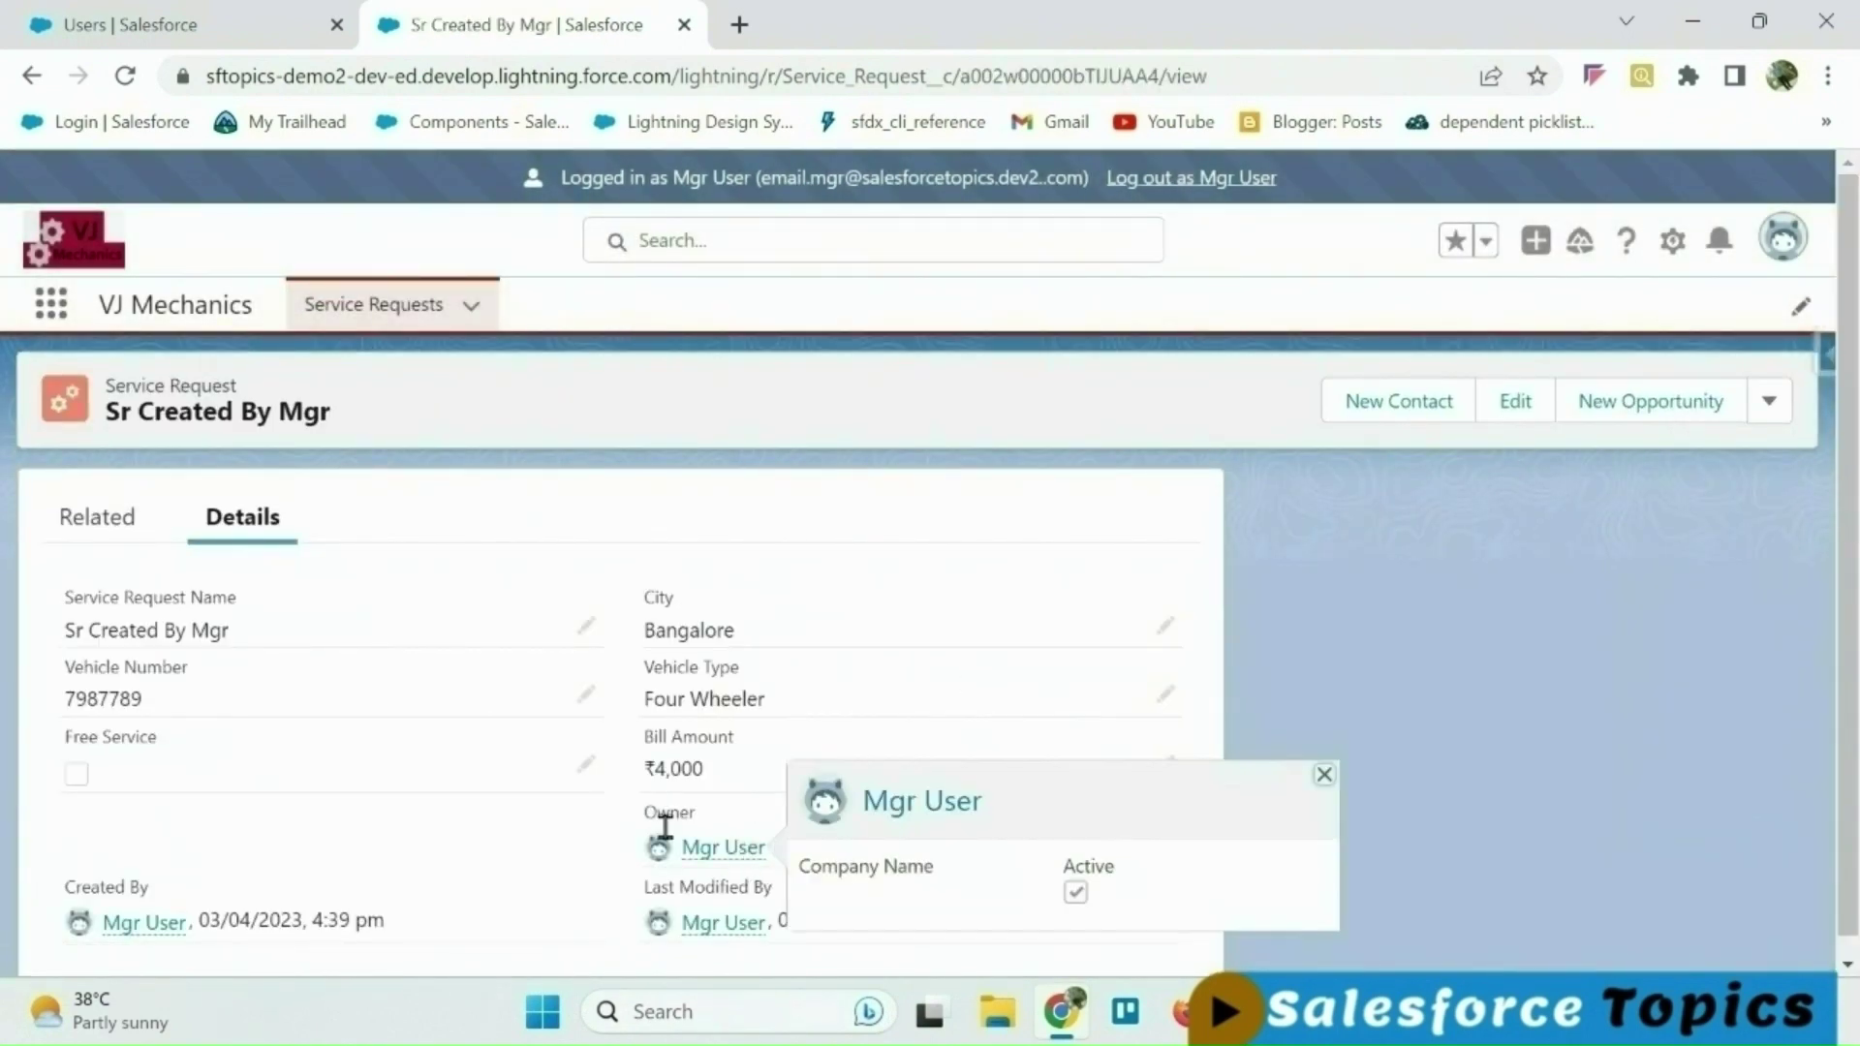
{"action": "left_click", "coordinate": [1769, 401]}
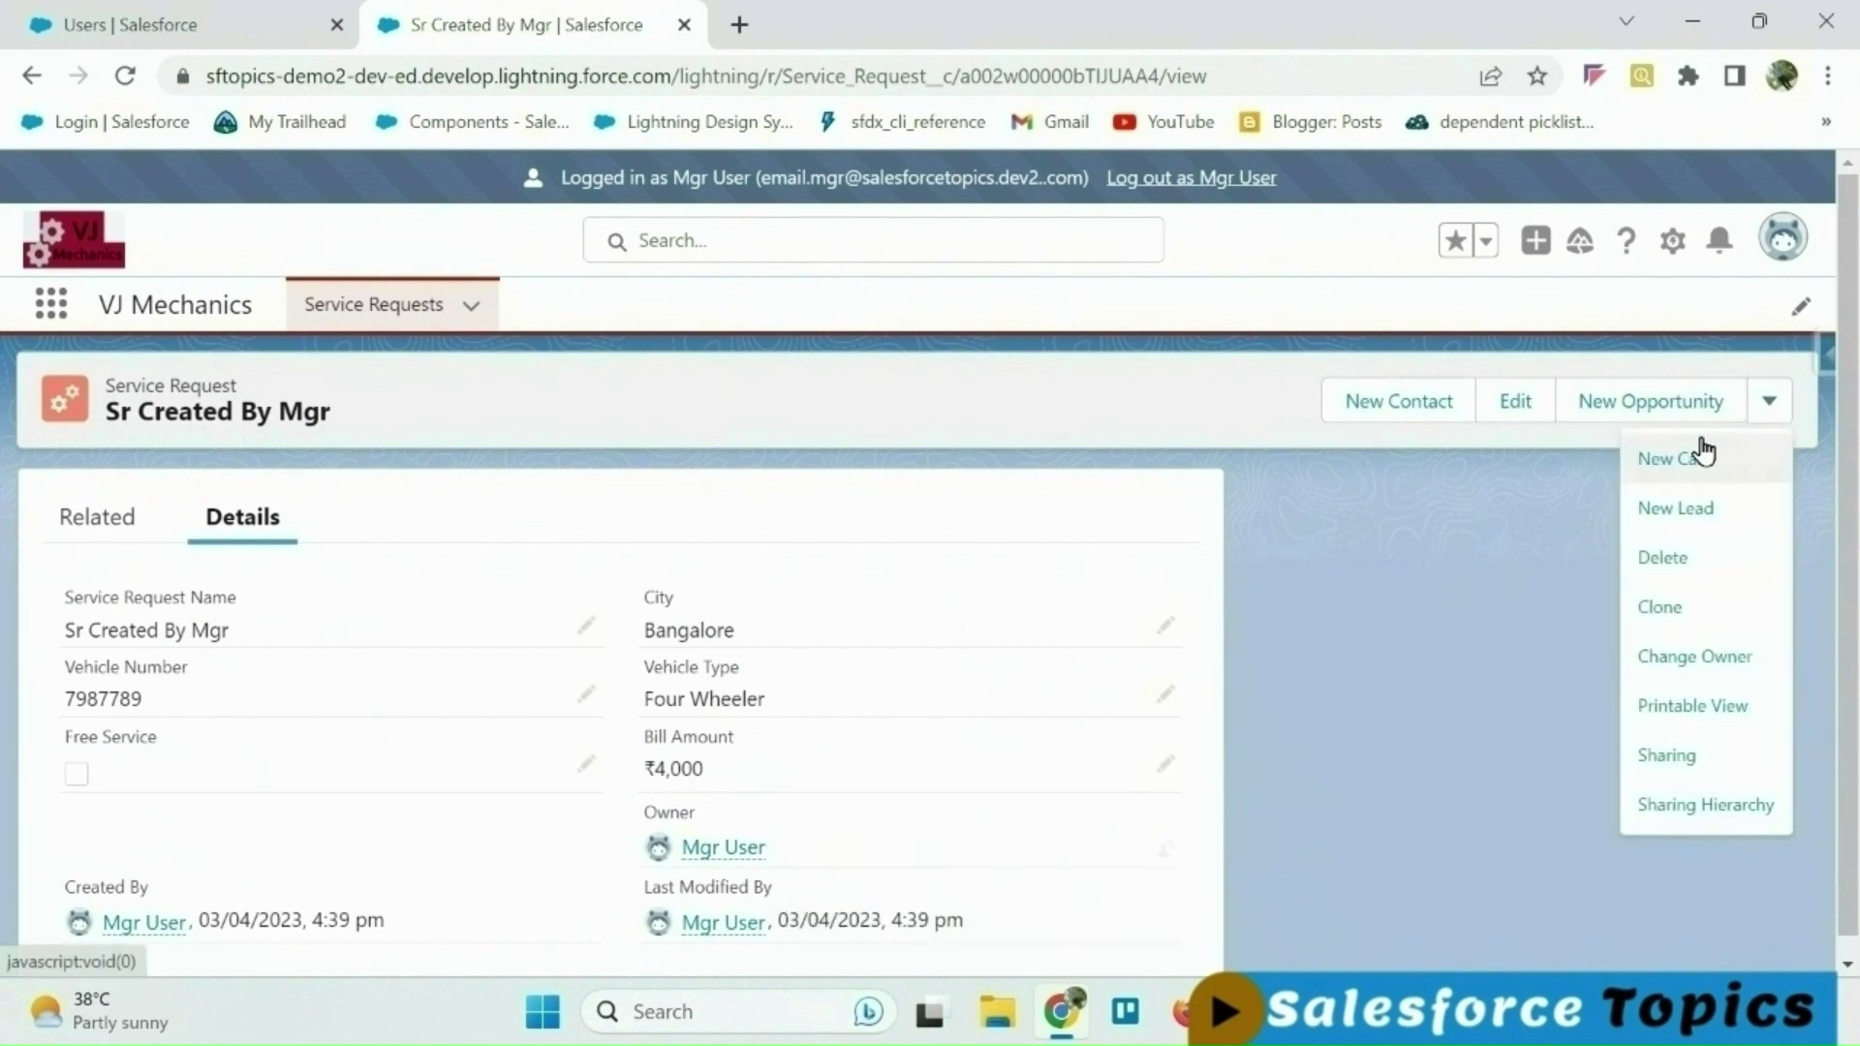
{"action": "left_click", "coordinate": [1265, 649]}
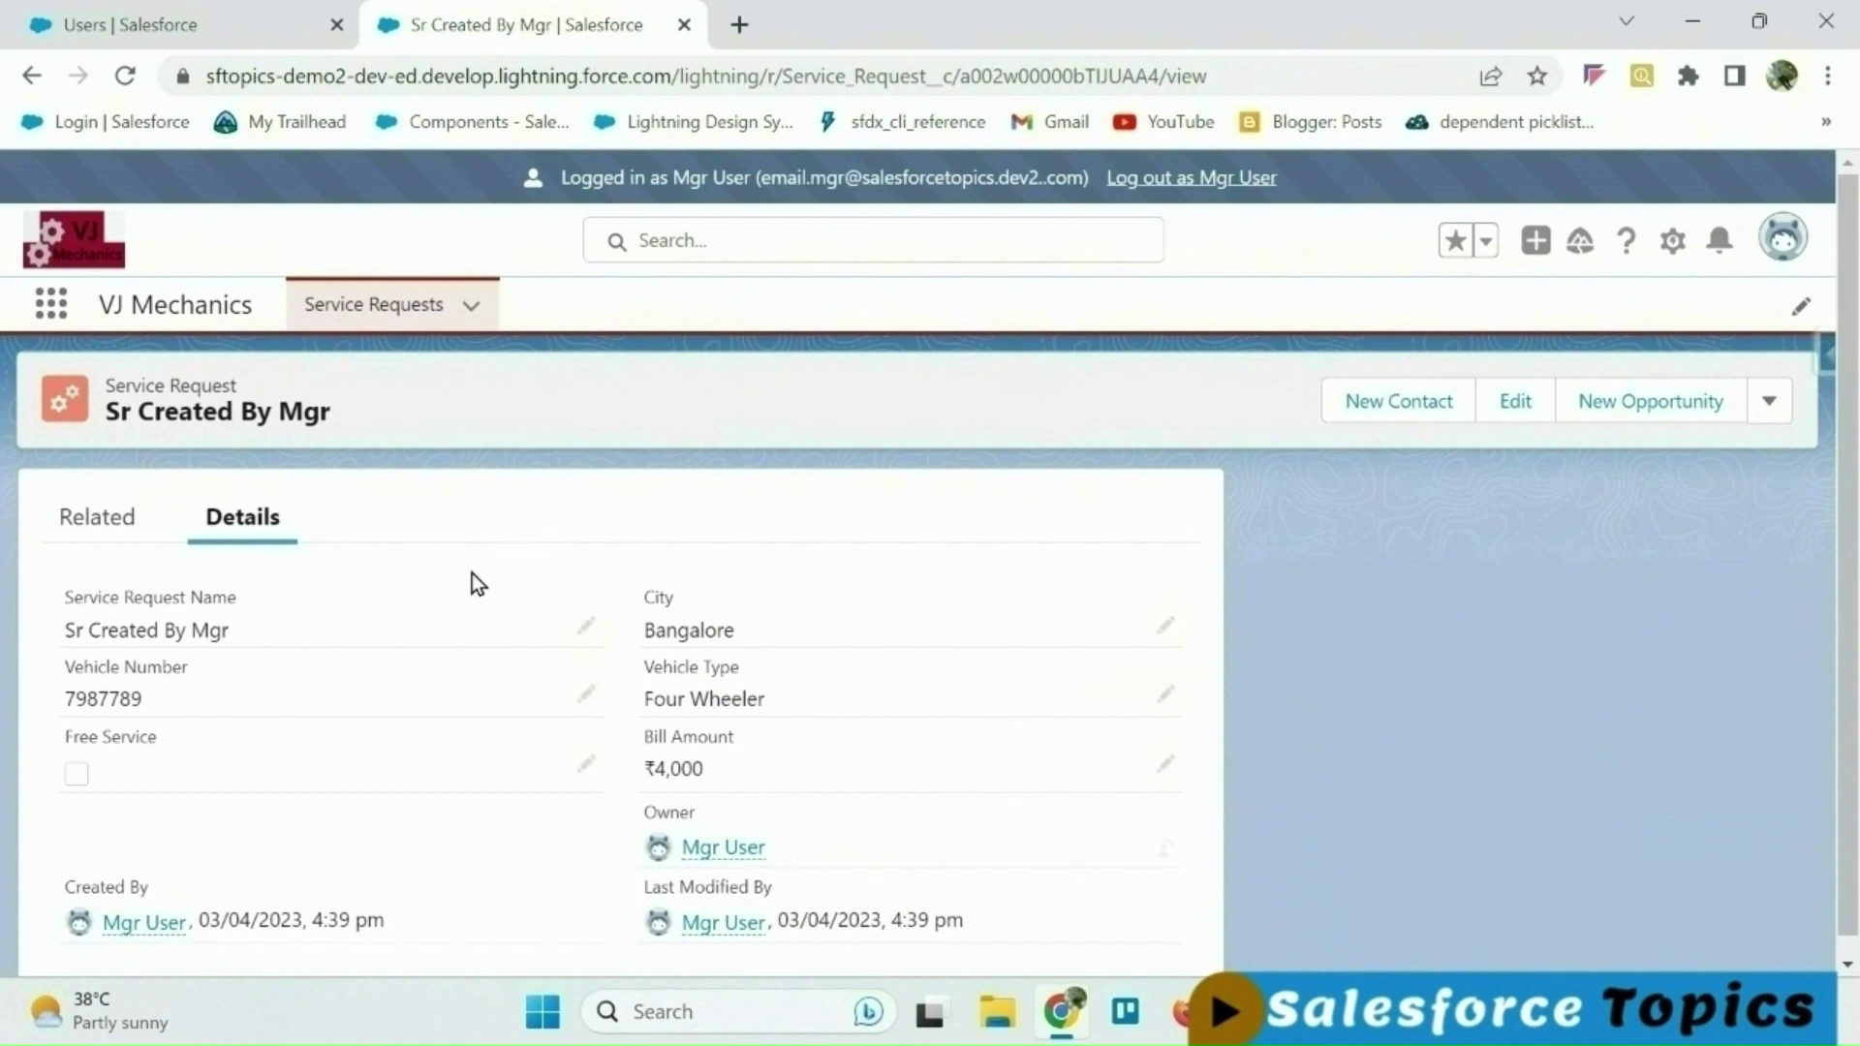
{"action": "left_click", "coordinate": [1770, 409]}
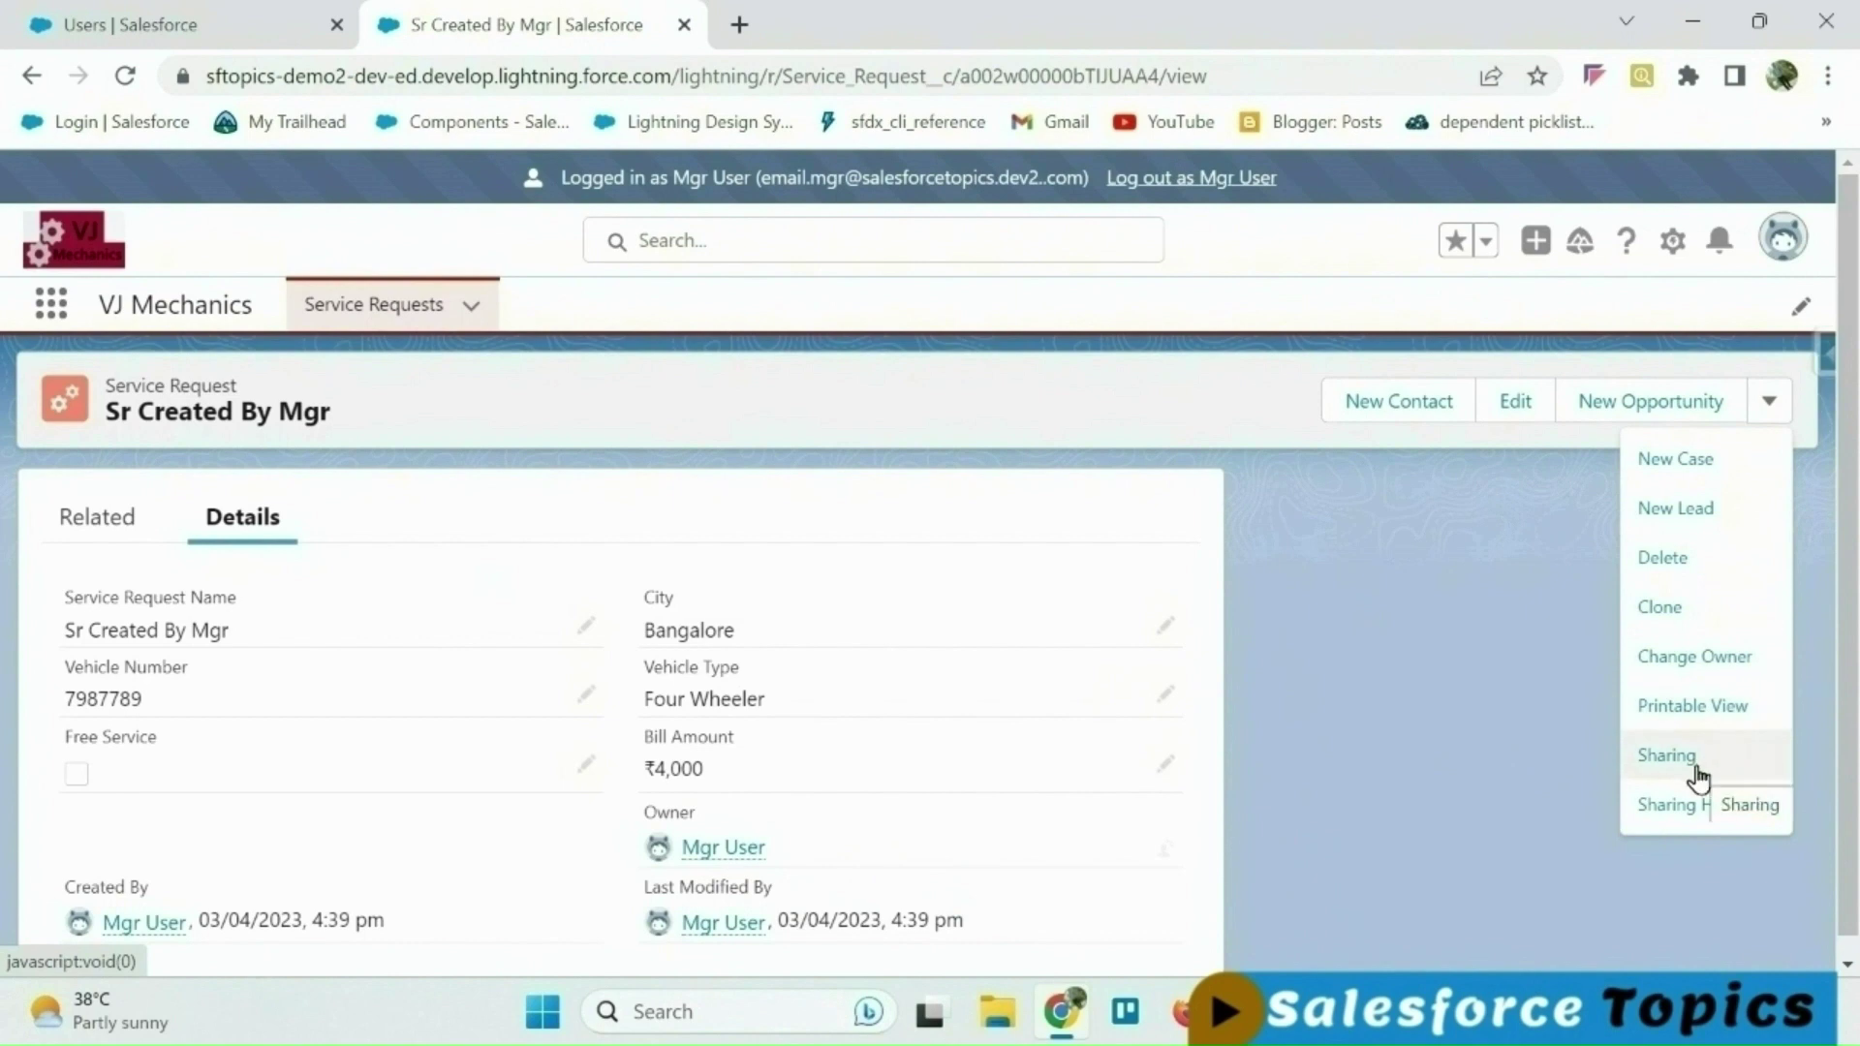
{"action": "left_click", "coordinate": [1228, 690]}
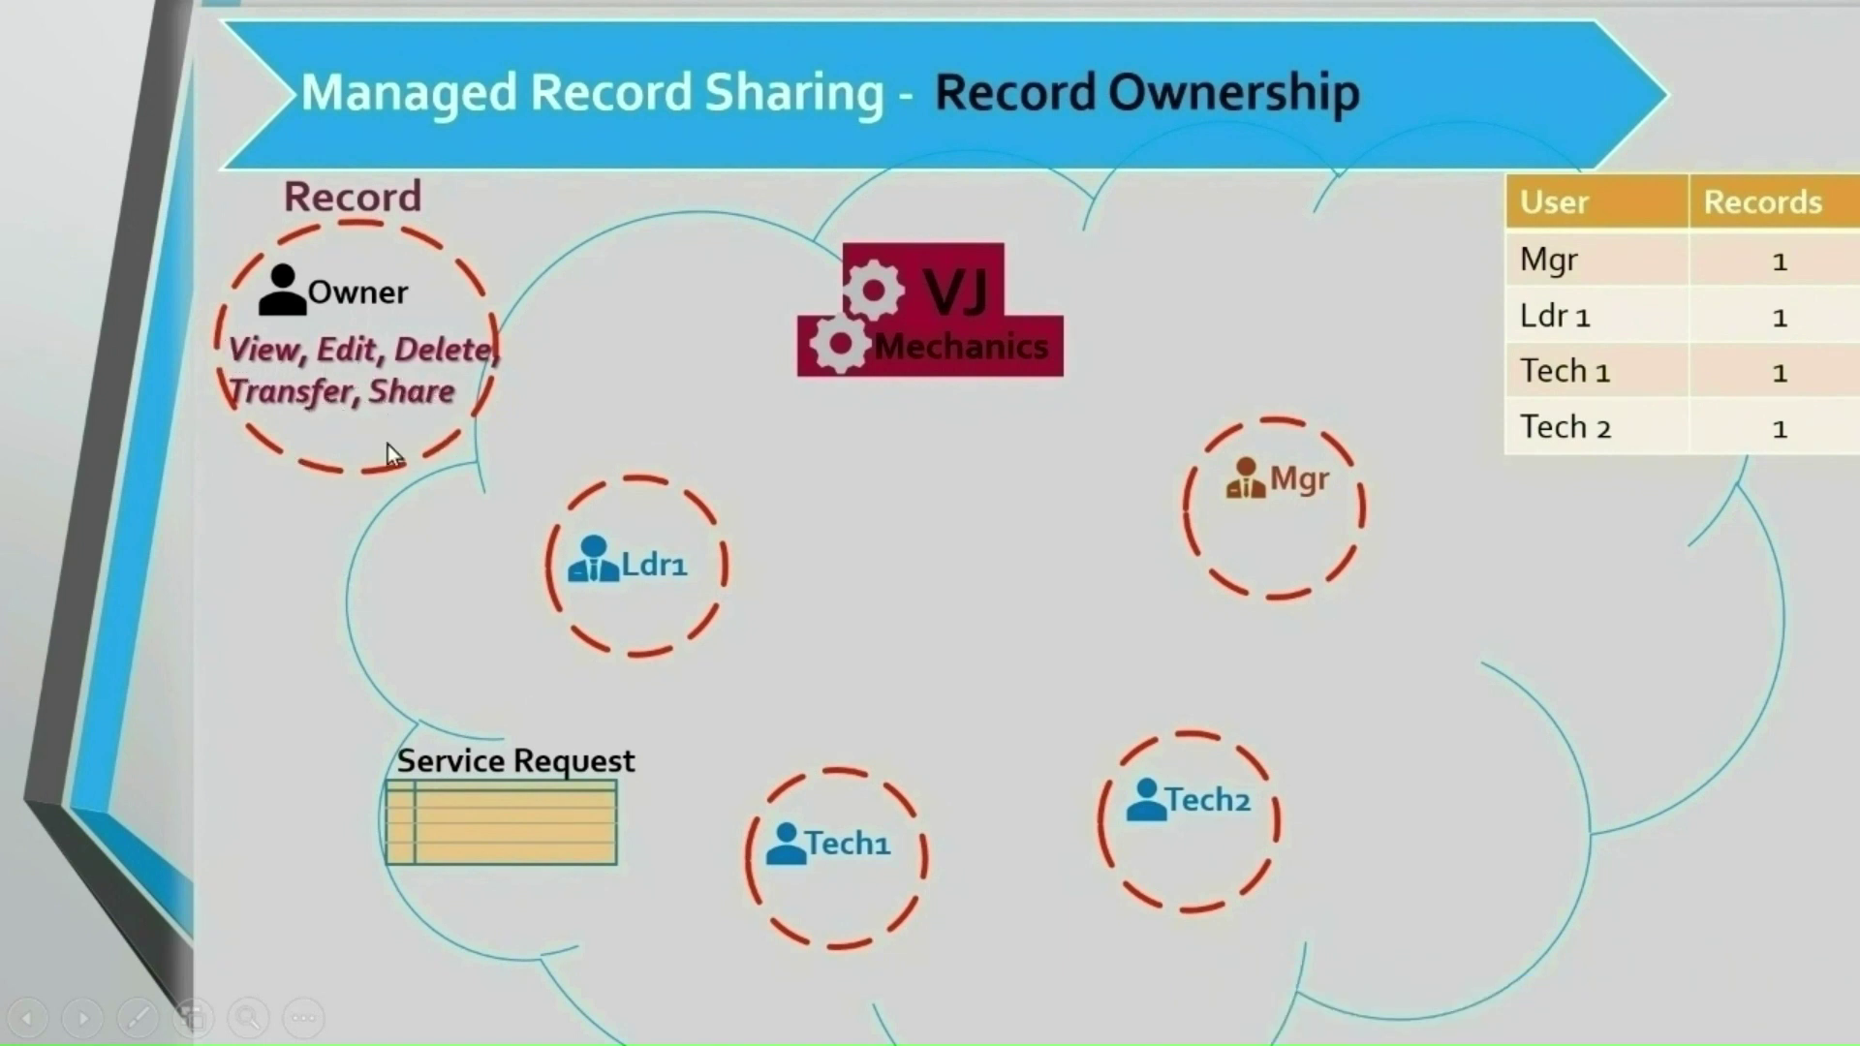
{"action": "left_click", "coordinate": [403, 419]}
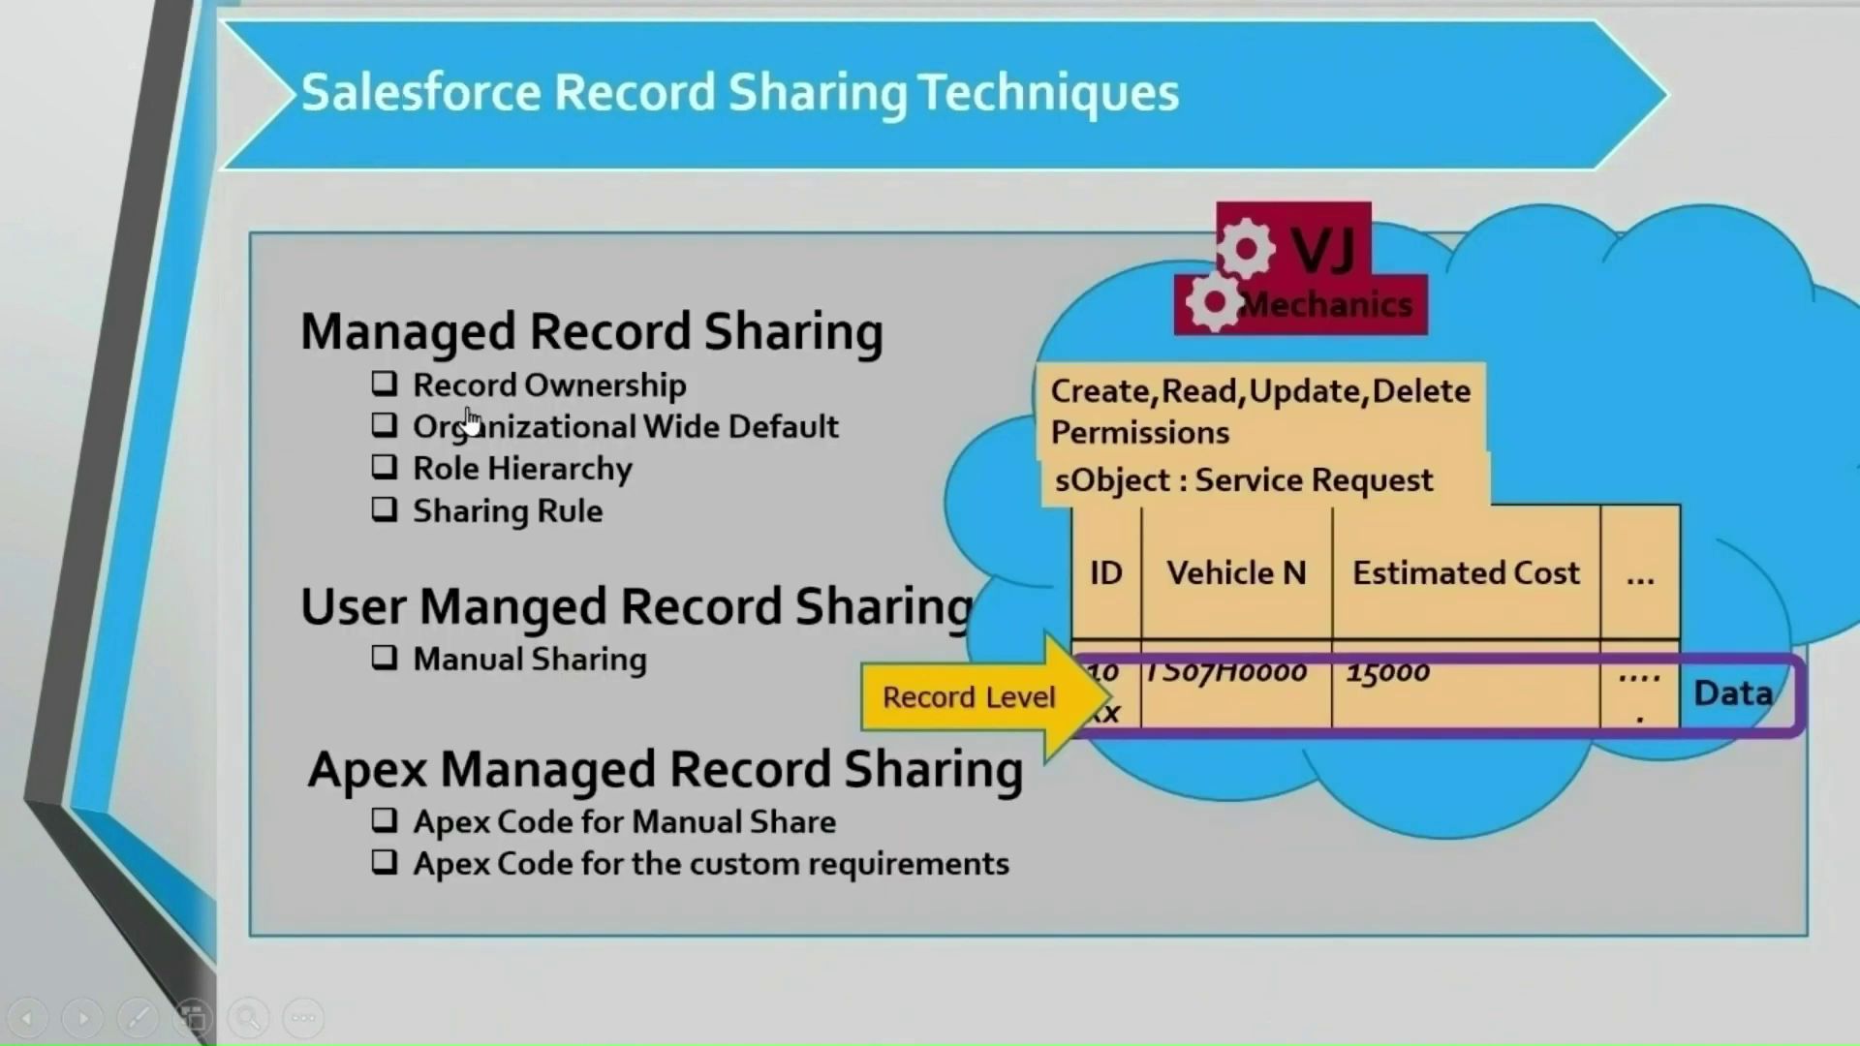